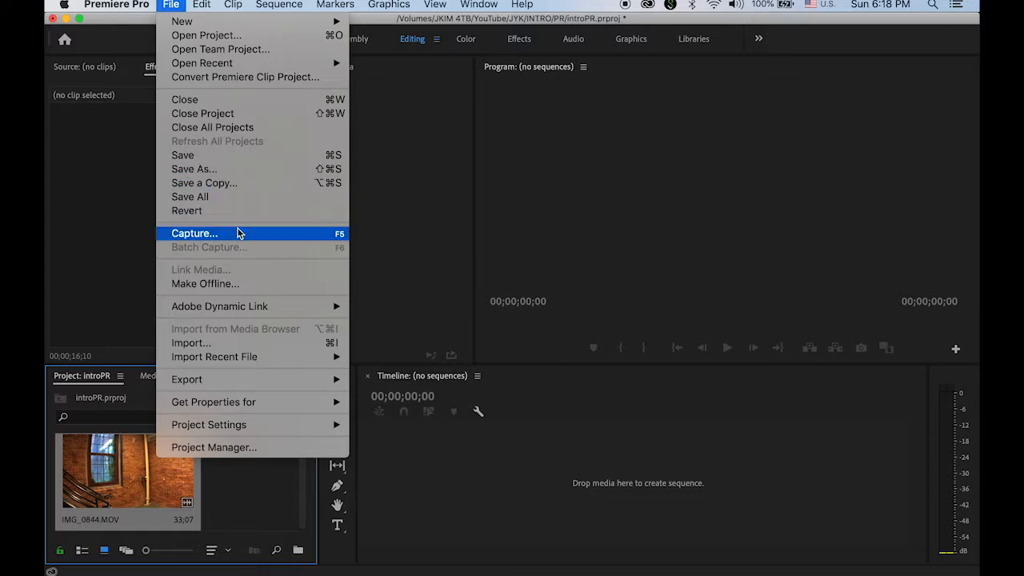
# Step: Import logo_metal.png from the PR folder into the project
pyautogui.click(269, 344)
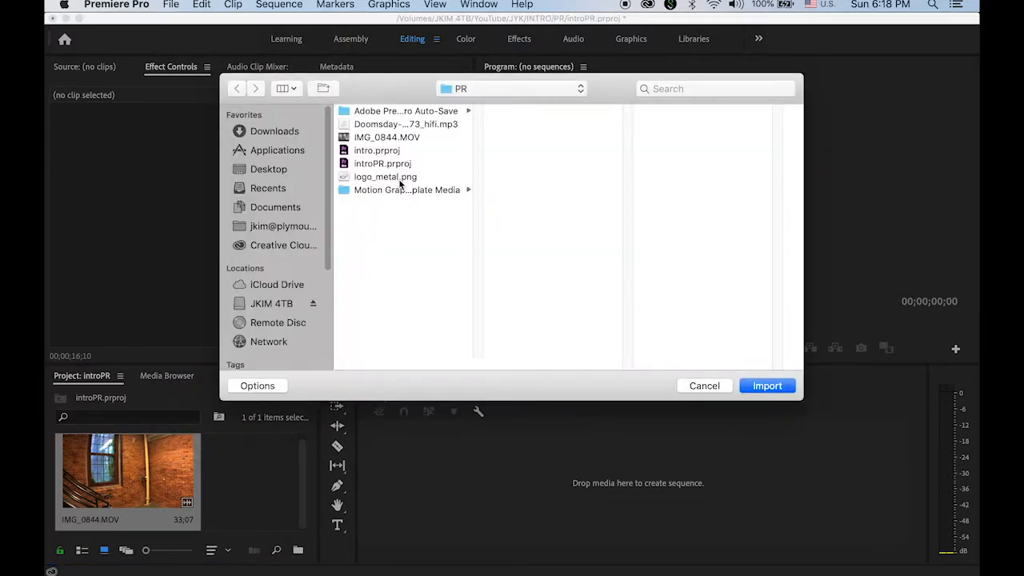
pyautogui.click(400, 178)
pyautogui.click(769, 385)
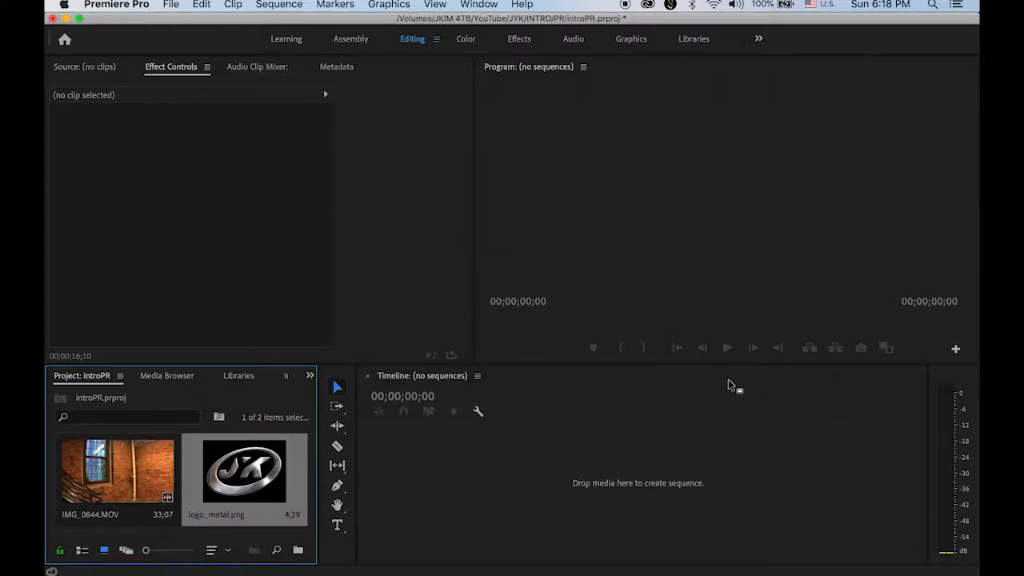
# Step: Create a sequence from the IMG_0844.MOV clip and fit the whole clip in the timeline view
pyautogui.click(92, 466)
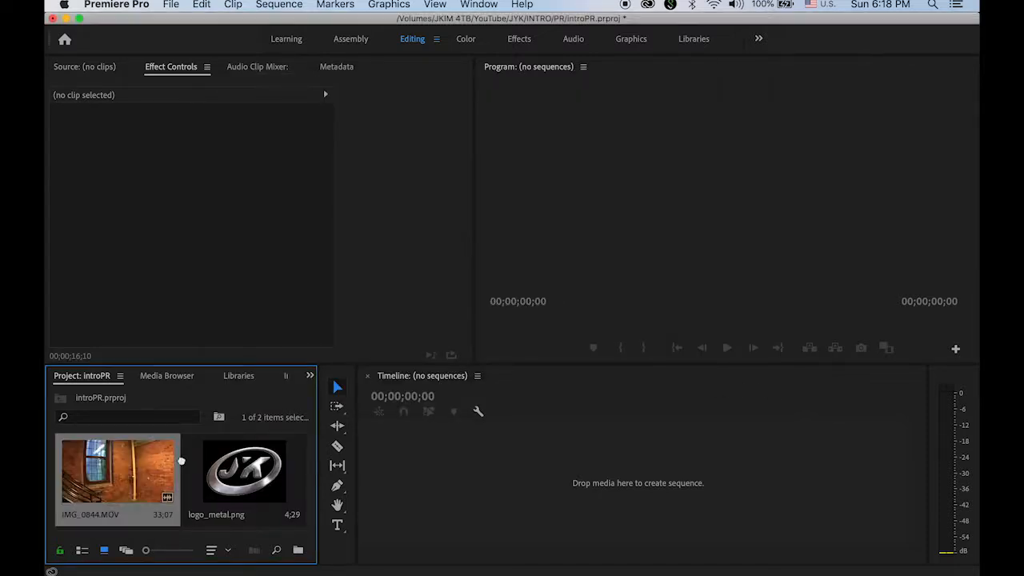
pyautogui.moveTo(454, 475); pyautogui.dragTo(507, 486)
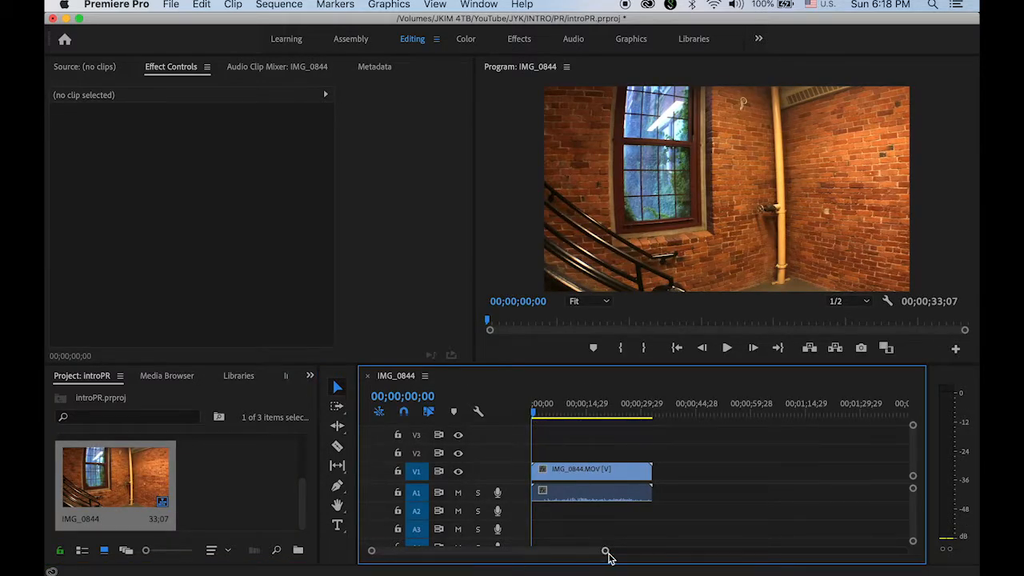
pyautogui.moveTo(606, 552); pyautogui.dragTo(512, 552)
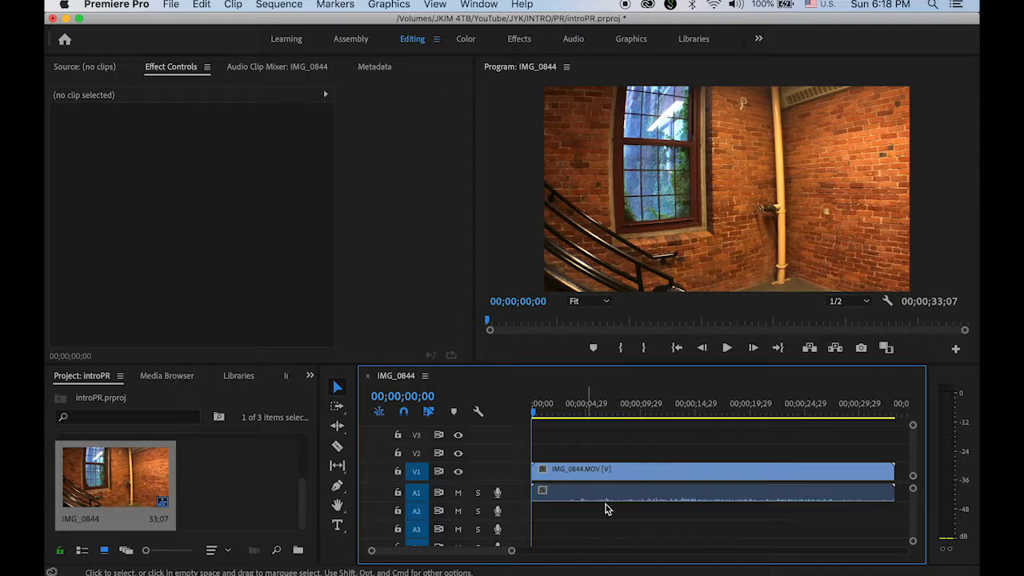
# Step: Split the IMG_0844.MOV clip with the Razor tool at 00;00;04;27 and at 00;00;26;13
pyautogui.moveTo(535, 411); pyautogui.dragTo(586, 442)
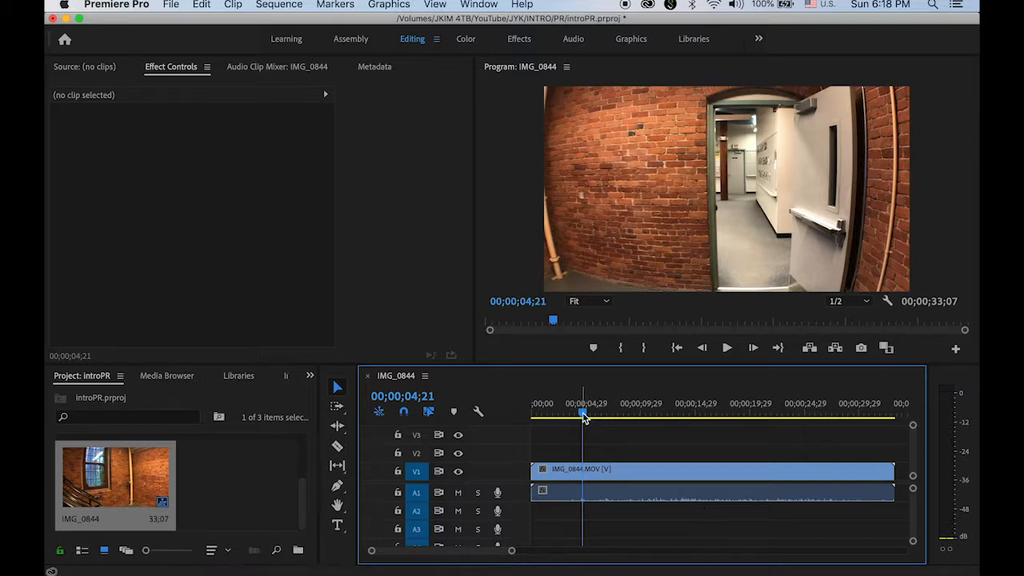
pyautogui.moveTo(584, 416); pyautogui.dragTo(587, 419)
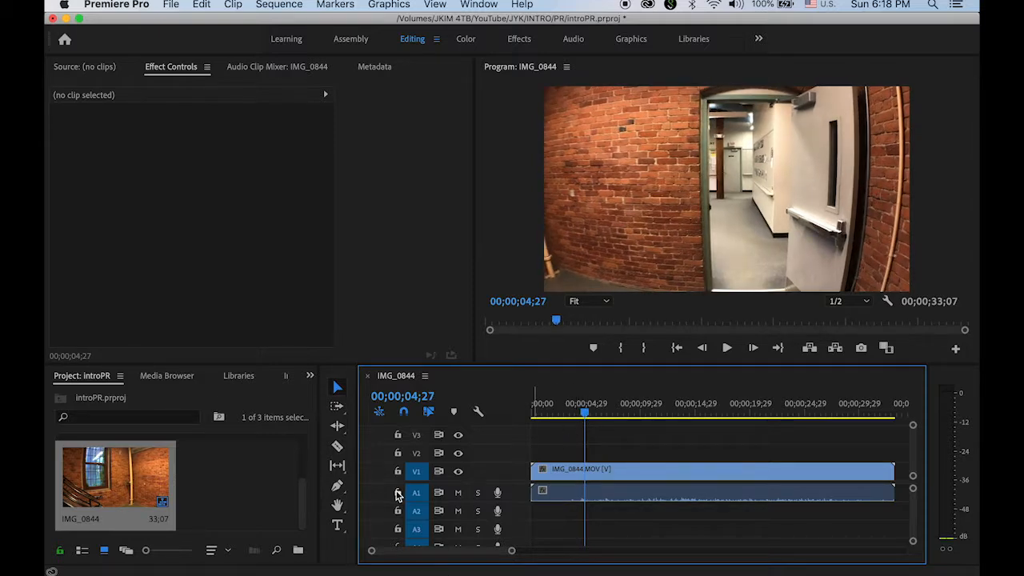
pyautogui.click(337, 448)
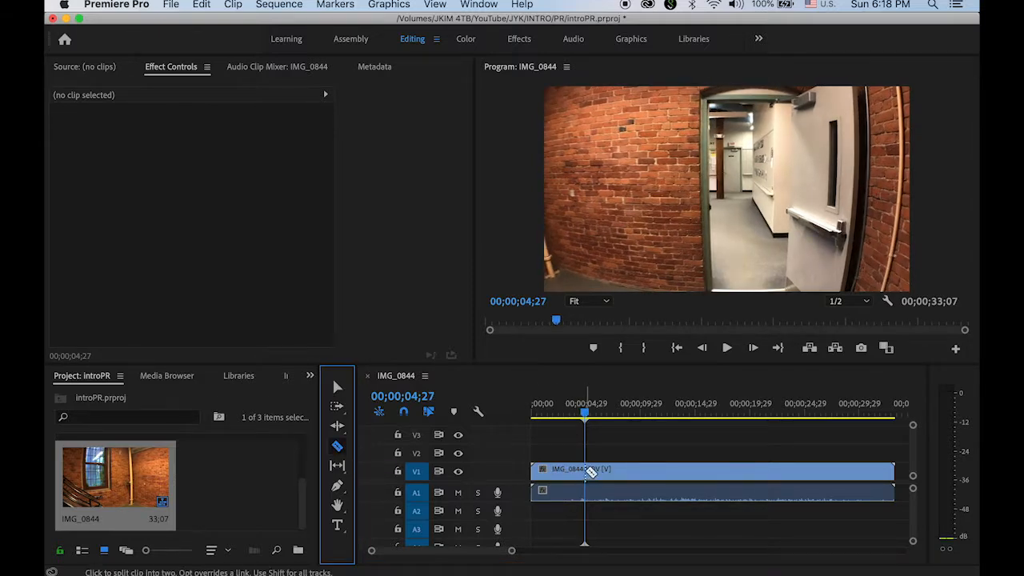
pyautogui.click(590, 470)
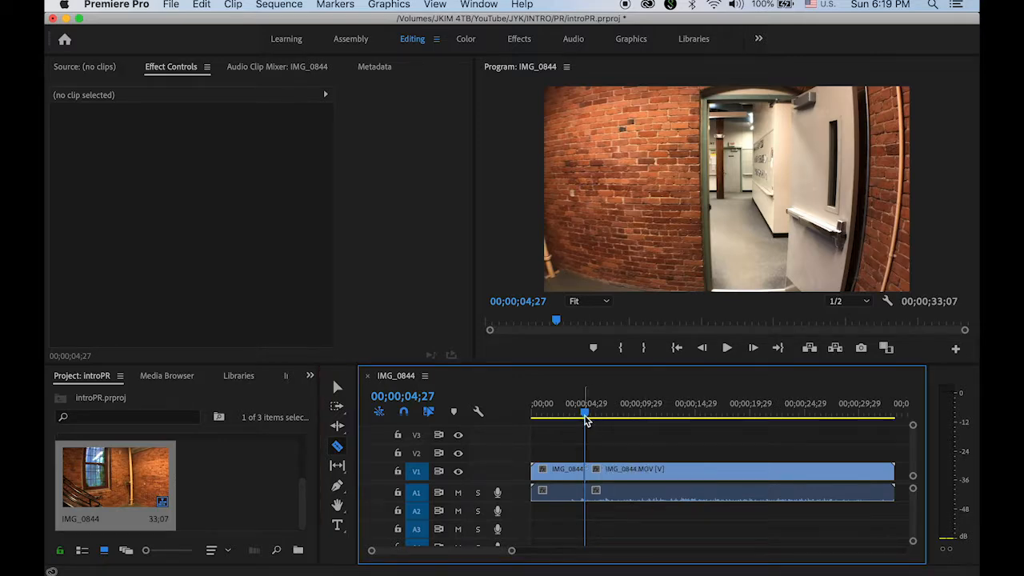
pyautogui.moveTo(586, 413); pyautogui.dragTo(822, 439)
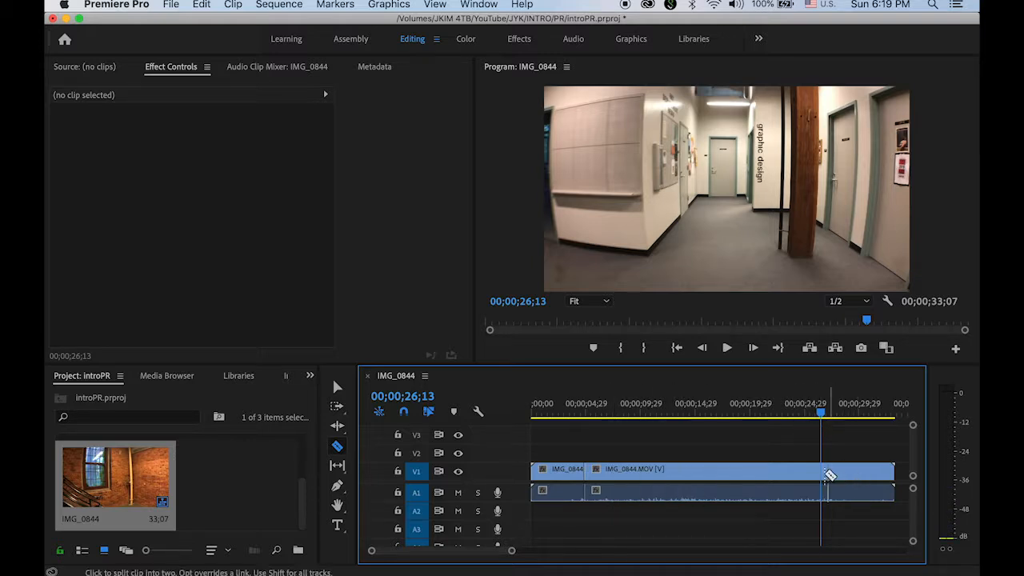
pyautogui.click(824, 474)
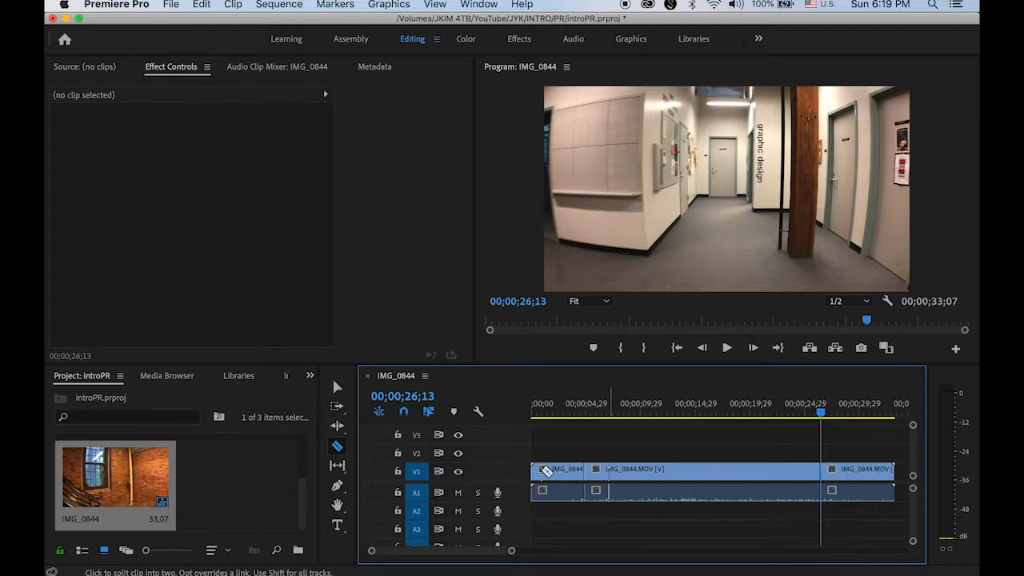
# Step: Set the speed of the middle IMG_0844.MOV segment to 500%
pyautogui.click(336, 386)
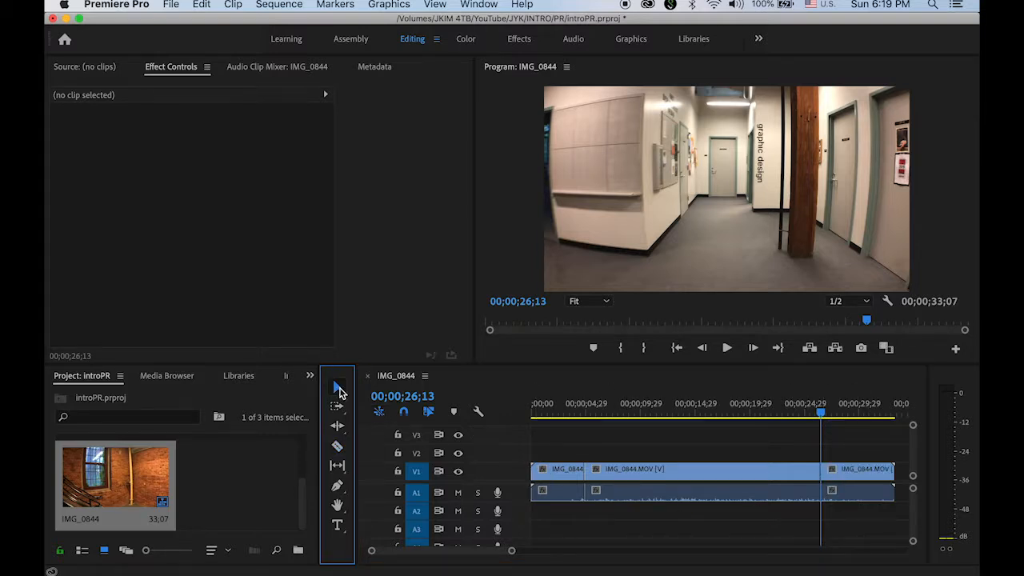
pyautogui.click(709, 477)
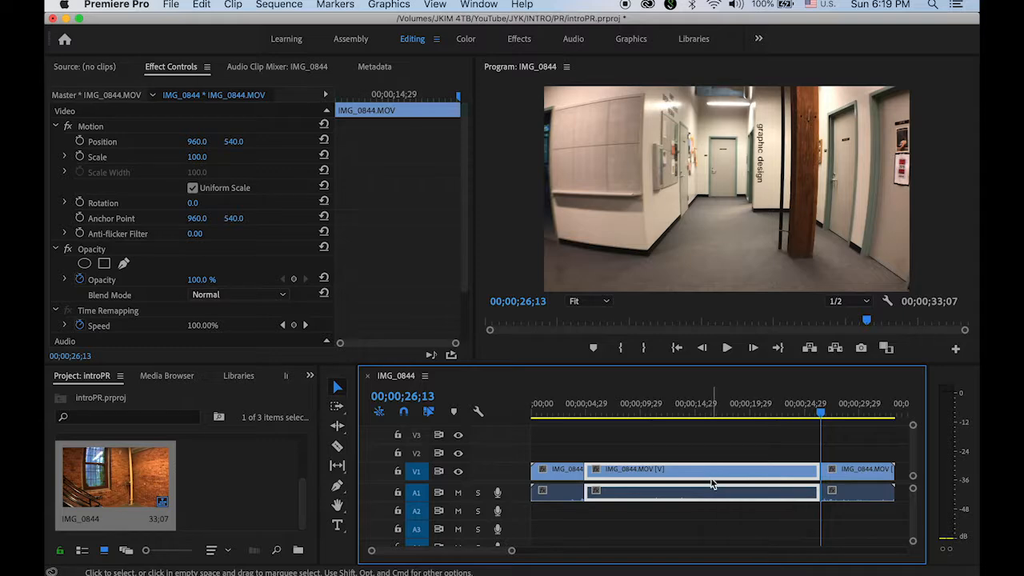
pyautogui.click(233, 4)
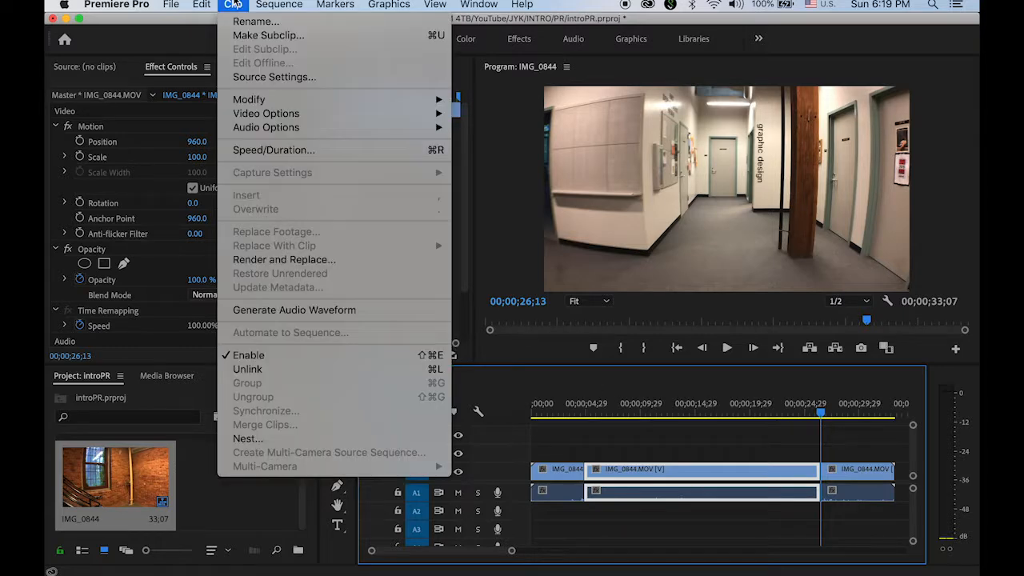
pyautogui.click(273, 150)
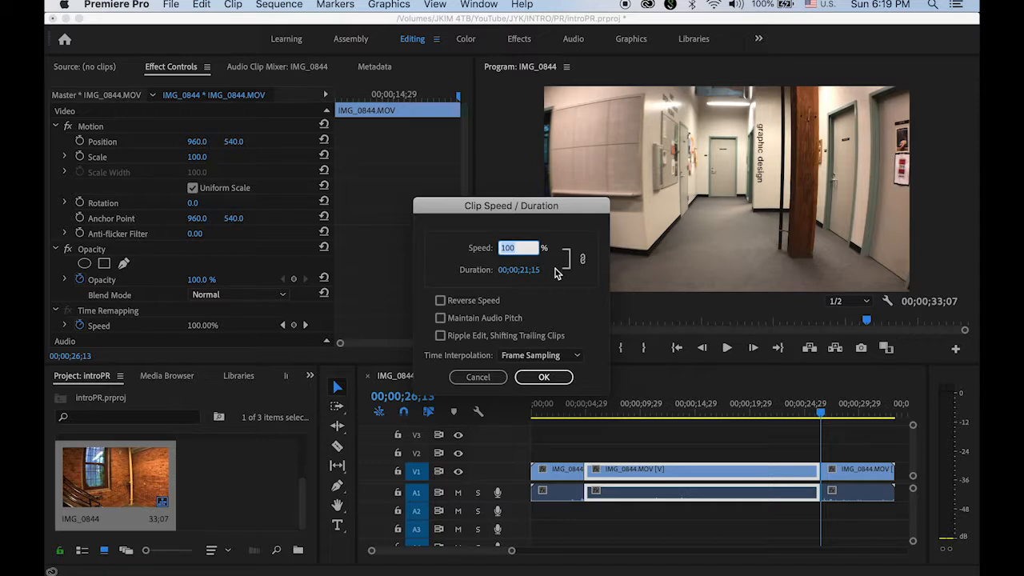
pyautogui.write('50')
pyautogui.click(544, 377)
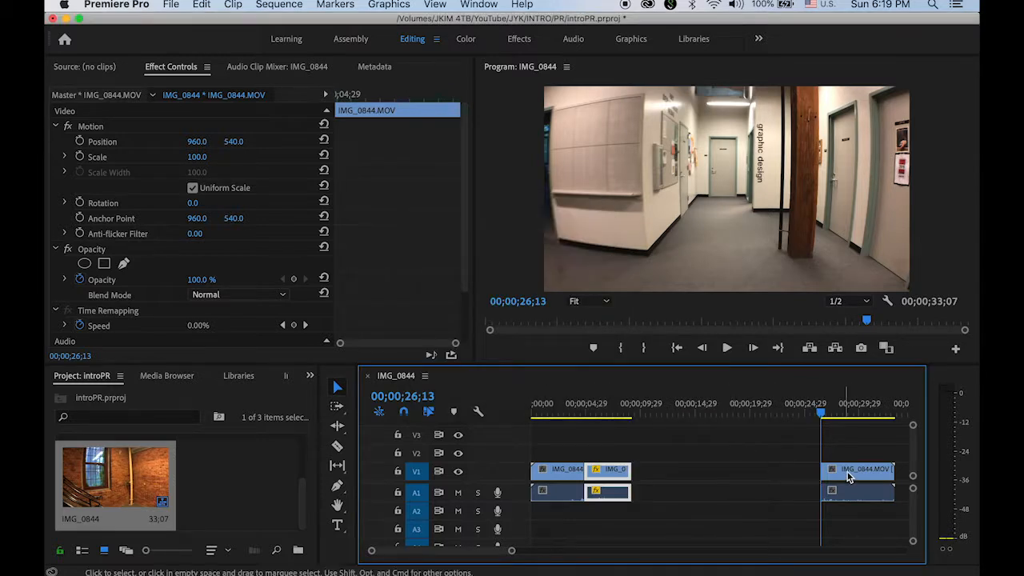
# Step: Move the last clip segment against the end of the sped-up middle segment and mute audio track A1
pyautogui.moveTo(865, 471); pyautogui.dragTo(686, 474)
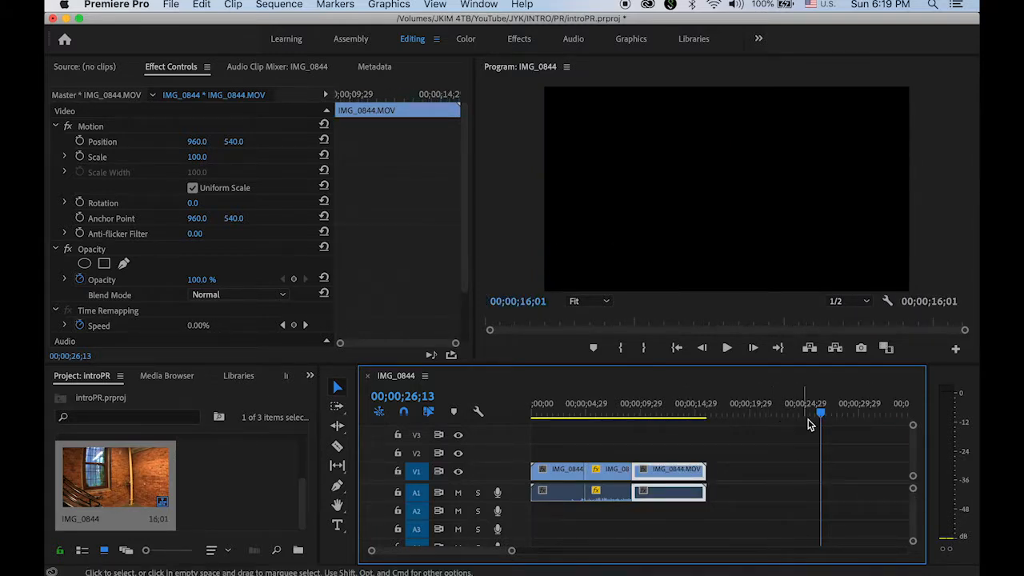
pyautogui.moveTo(821, 415); pyautogui.dragTo(651, 425)
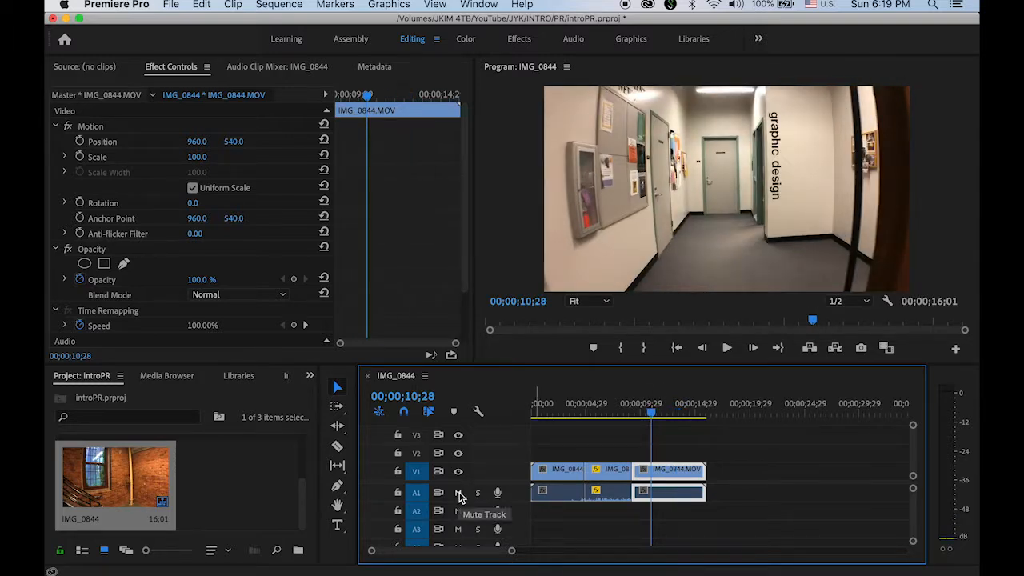
pyautogui.click(458, 492)
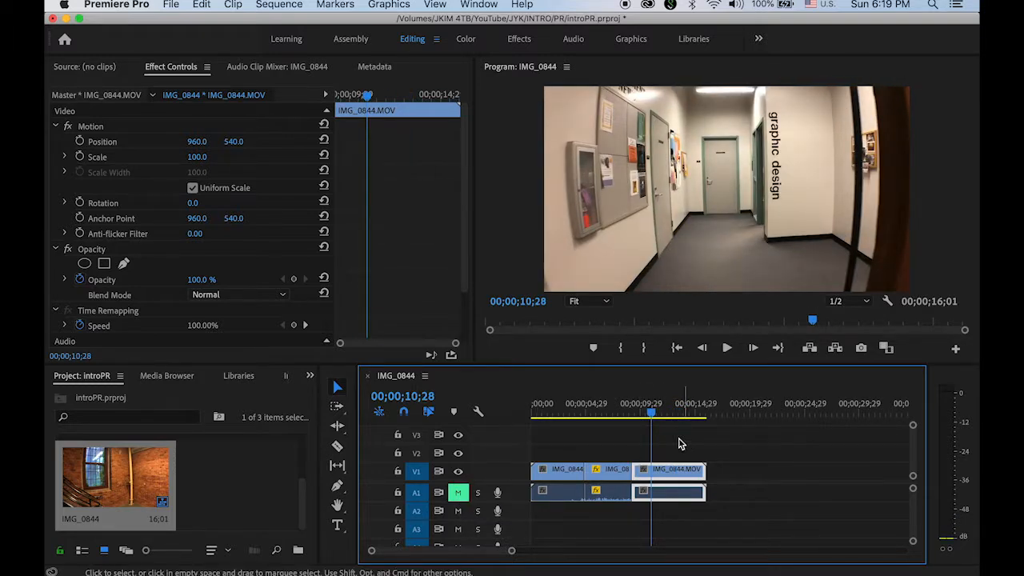
# Step: In the Graphics workspace, add the text EXPLORE at the start of the sequence and position it near the frame's middle, at about 684, 603
pyautogui.moveTo(654, 413)
pyautogui.mouseDown()
pyautogui.moveTo(561, 418)
pyautogui.moveTo(642, 427)
pyautogui.moveTo(546, 418)
pyautogui.moveTo(638, 432)
pyautogui.moveTo(524, 432)
pyautogui.moveTo(653, 432)
pyautogui.mouseUp()
pyautogui.moveTo(513, 554); pyautogui.dragTo(460, 551)
pyautogui.moveTo(724, 412); pyautogui.dragTo(461, 418)
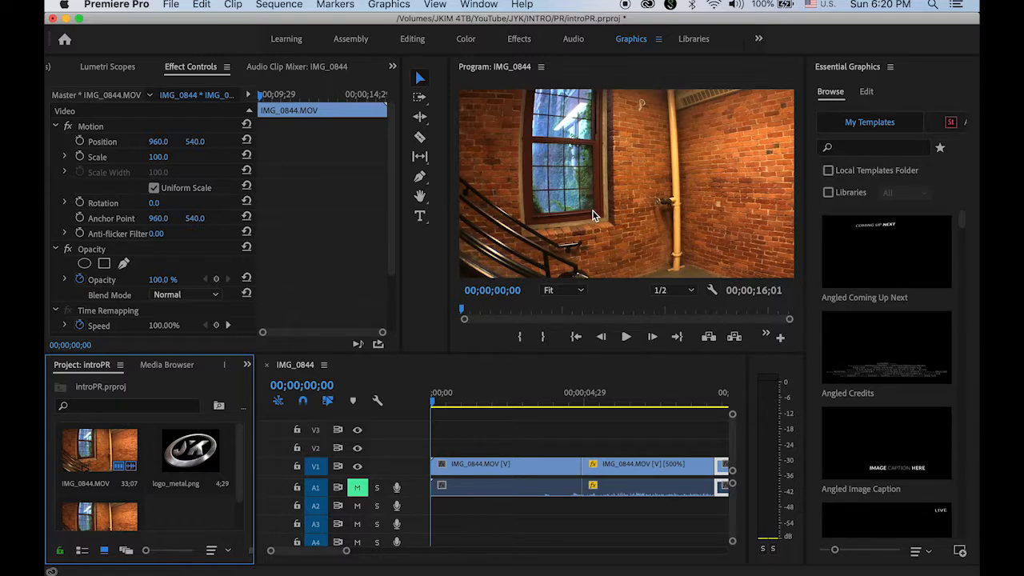
pyautogui.click(419, 218)
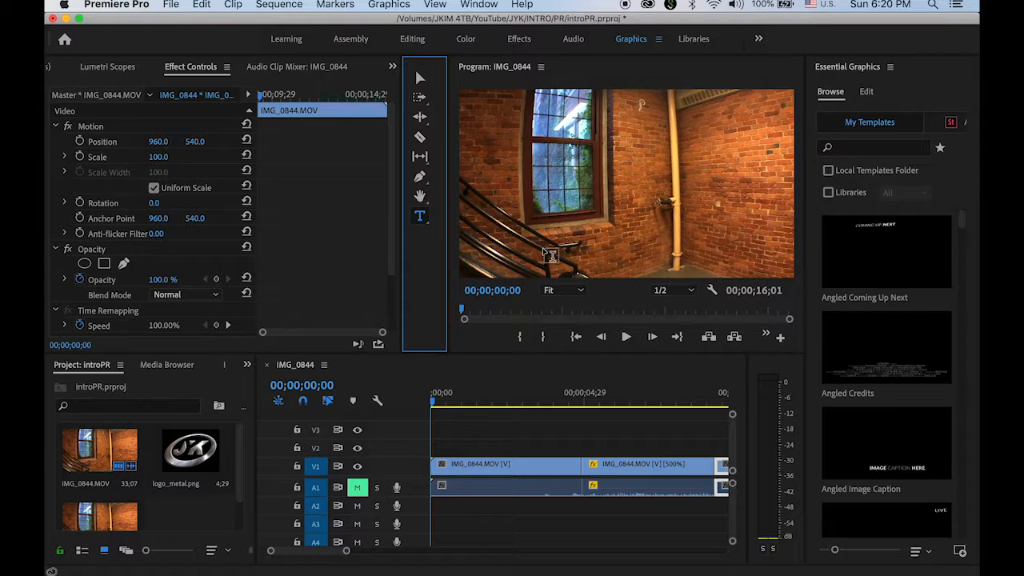
pyautogui.click(542, 252)
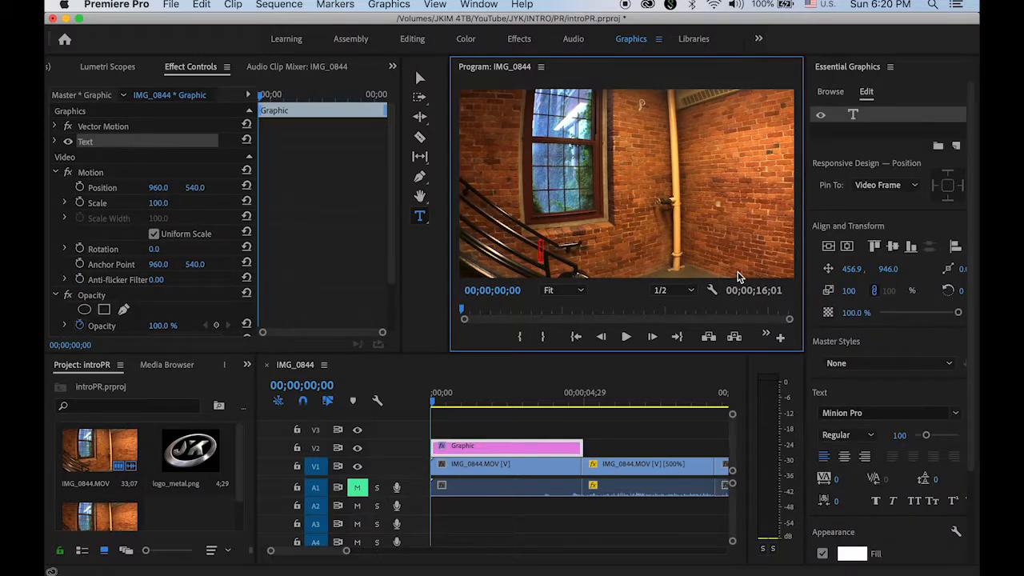
pyautogui.write('EX')
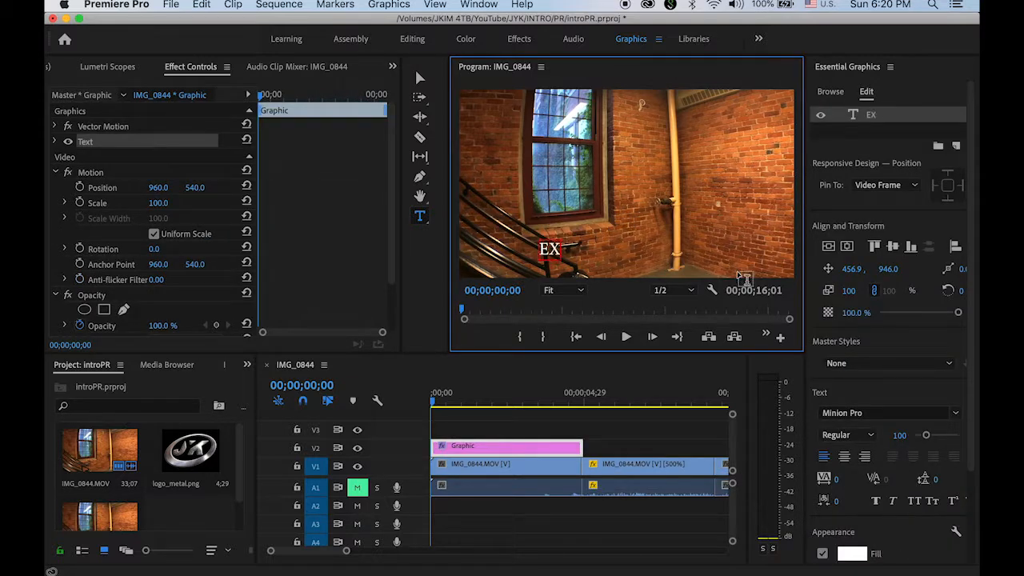
pyautogui.write('PLORE')
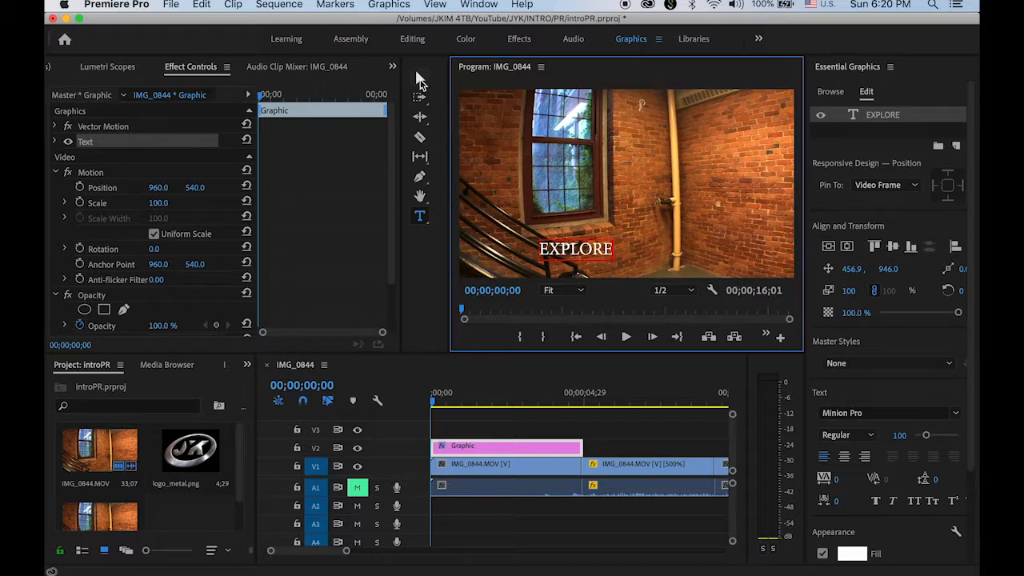
pyautogui.click(419, 78)
pyautogui.moveTo(602, 255); pyautogui.dragTo(642, 194)
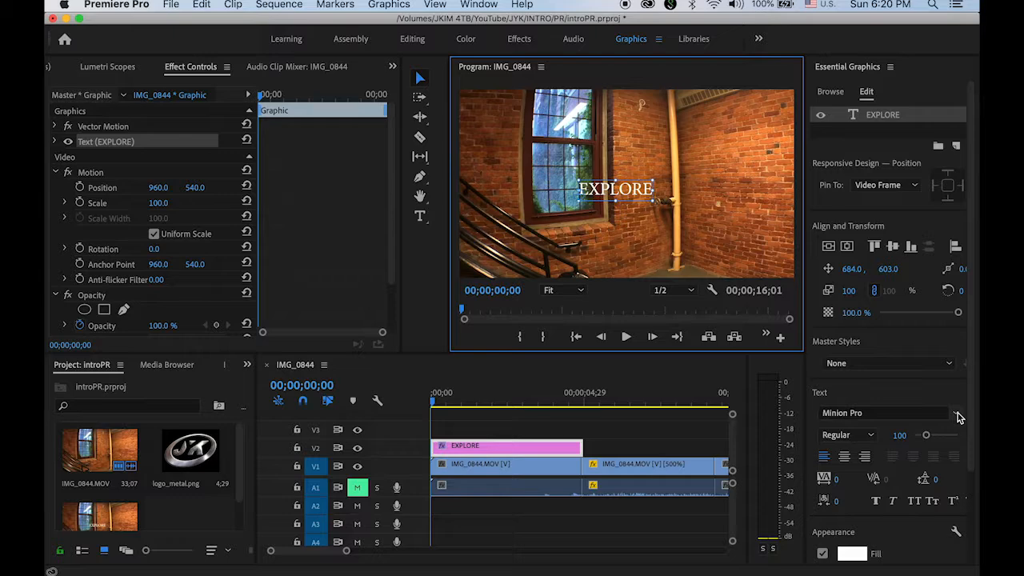
# Step: Change the font of the EXPLORE text to Code Bold
pyautogui.click(959, 417)
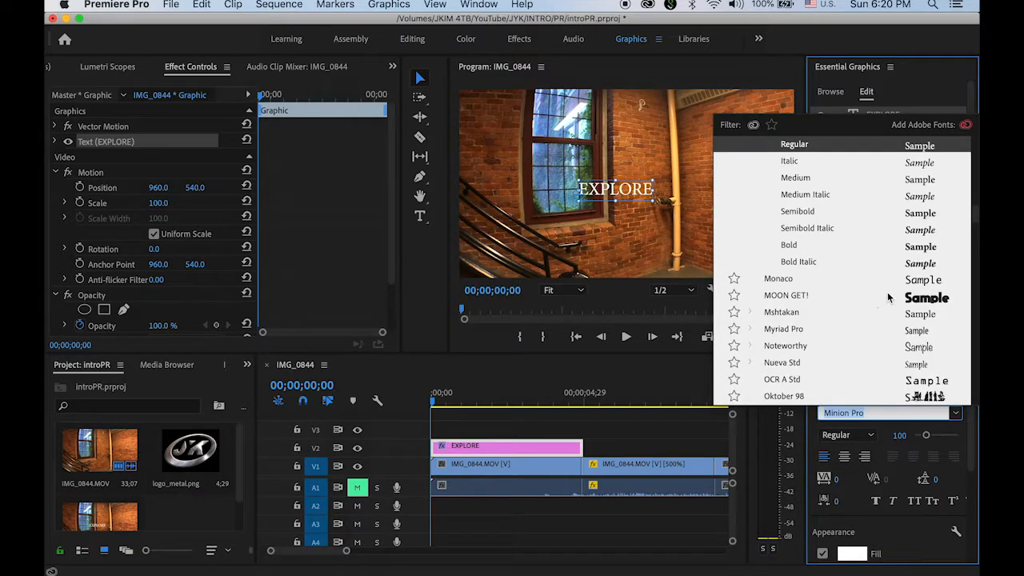
pyautogui.scroll(-10, 884, 296)
pyautogui.scroll(15, 872, 290)
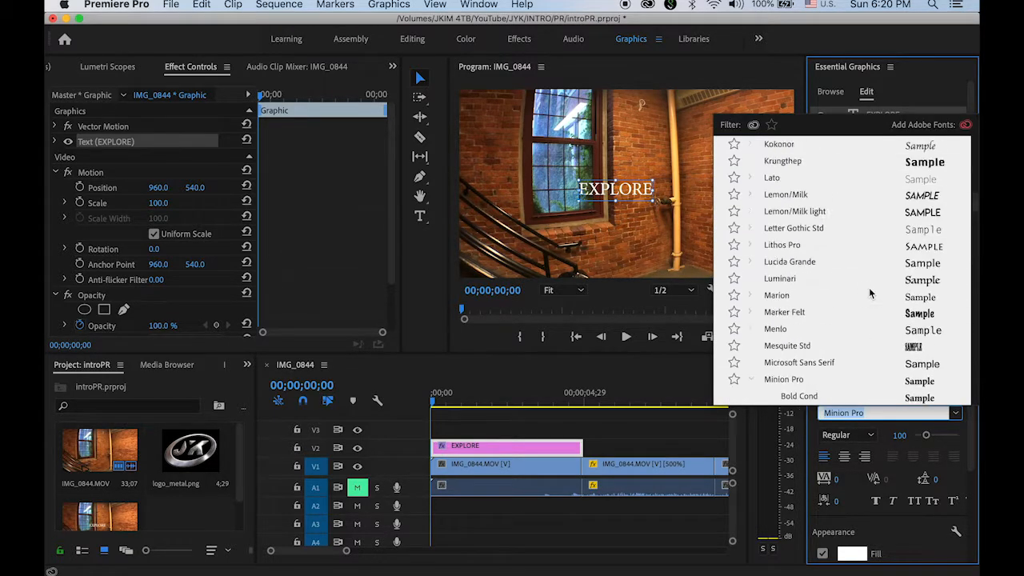
pyautogui.scroll(8, 868, 287)
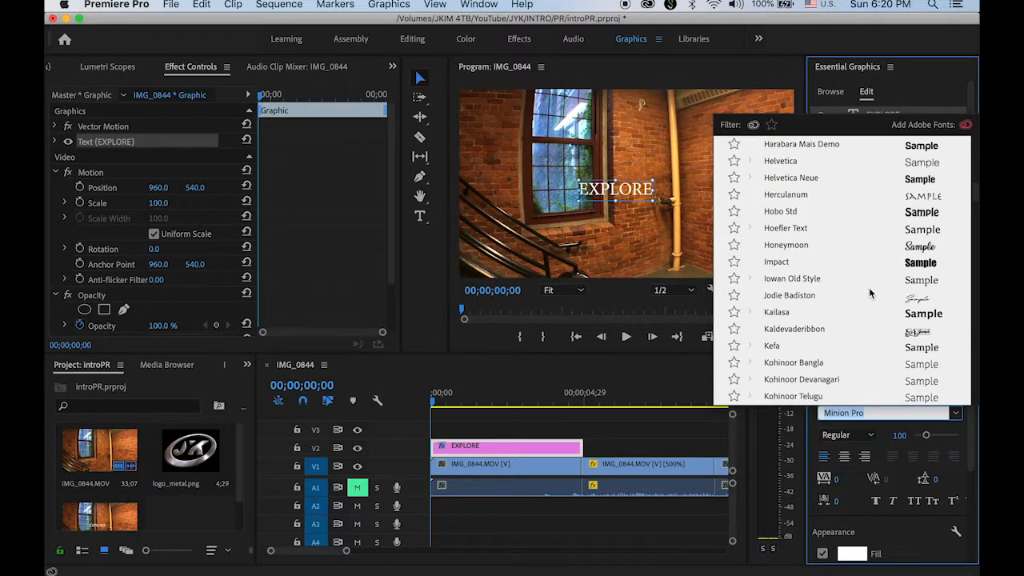
pyautogui.scroll(6, 870, 293)
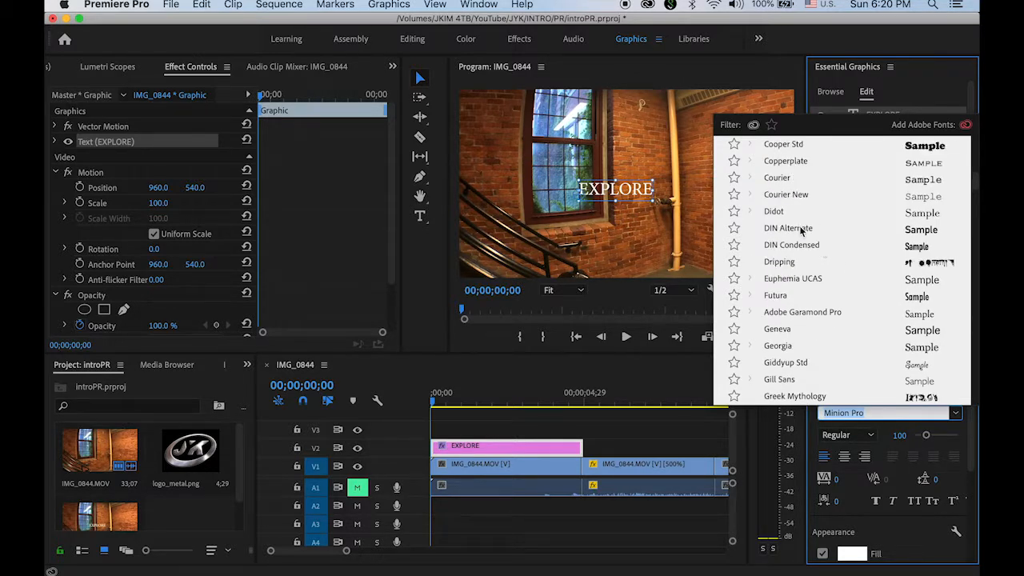
pyautogui.scroll(3, 802, 227)
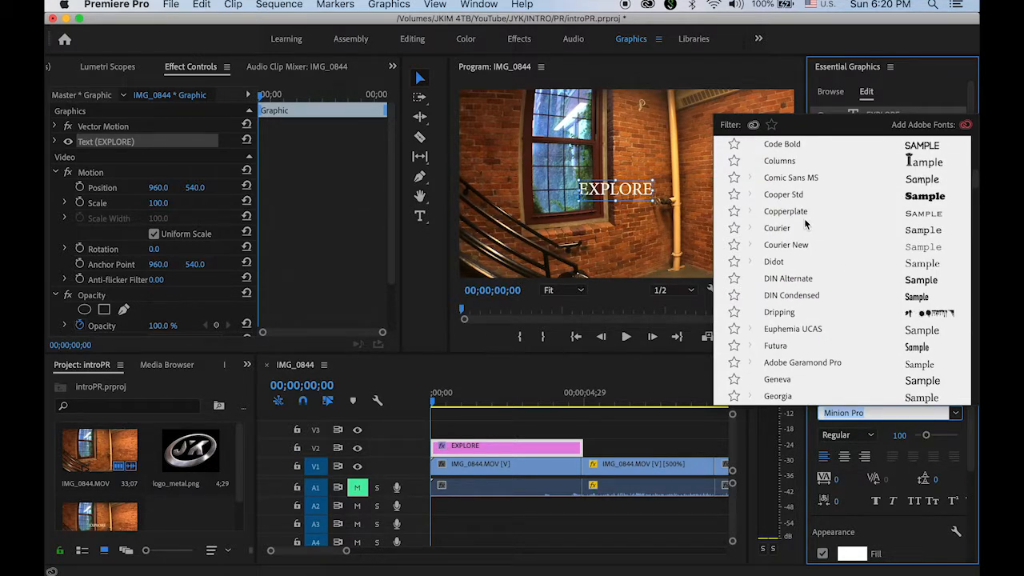
pyautogui.click(798, 144)
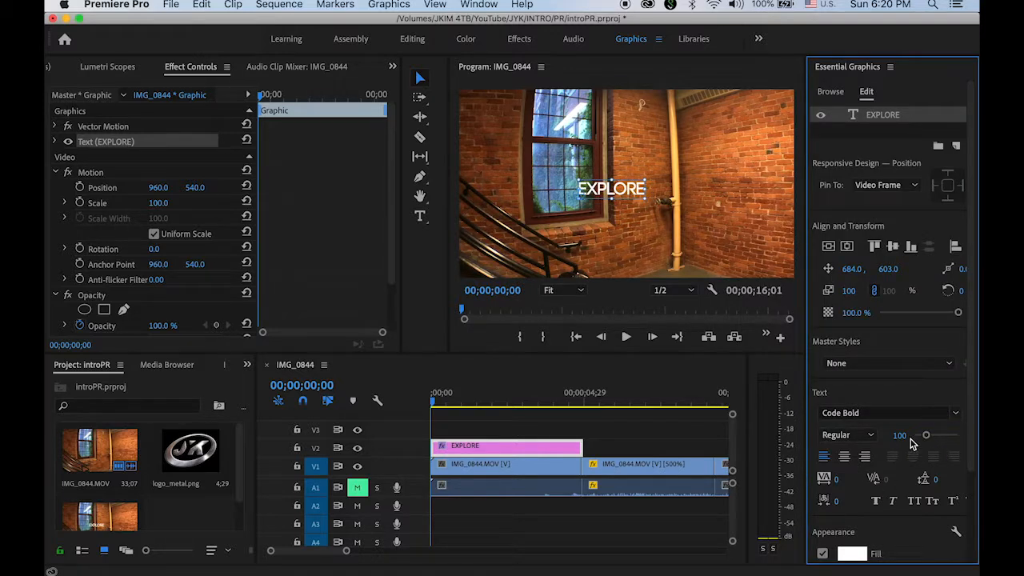
# Step: Enable a shadow on the EXPLORE text and set the shadow colour to black, 000000
pyautogui.moveTo(970, 452); pyautogui.dragTo(972, 529)
pyautogui.click(823, 526)
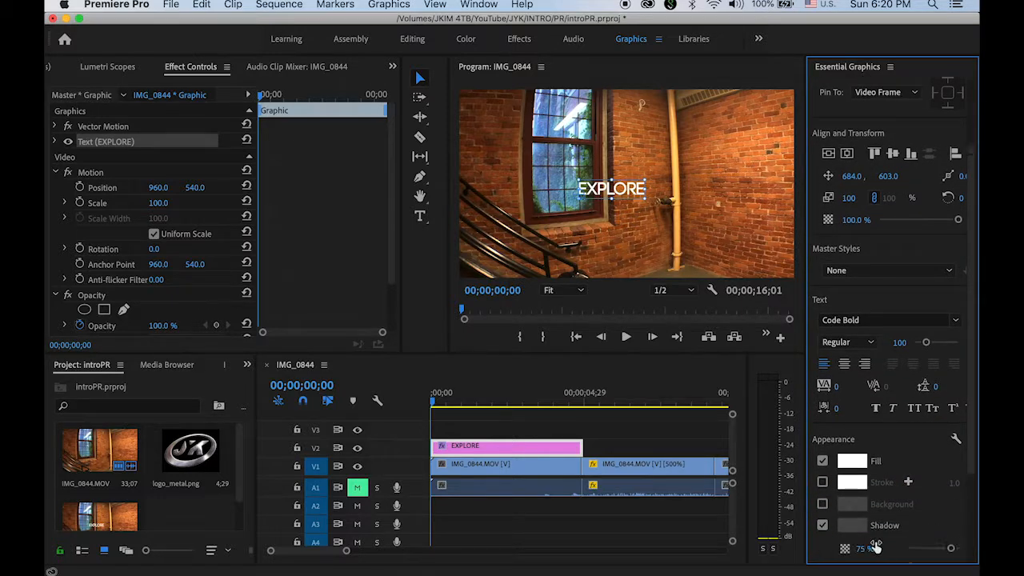
pyautogui.click(862, 530)
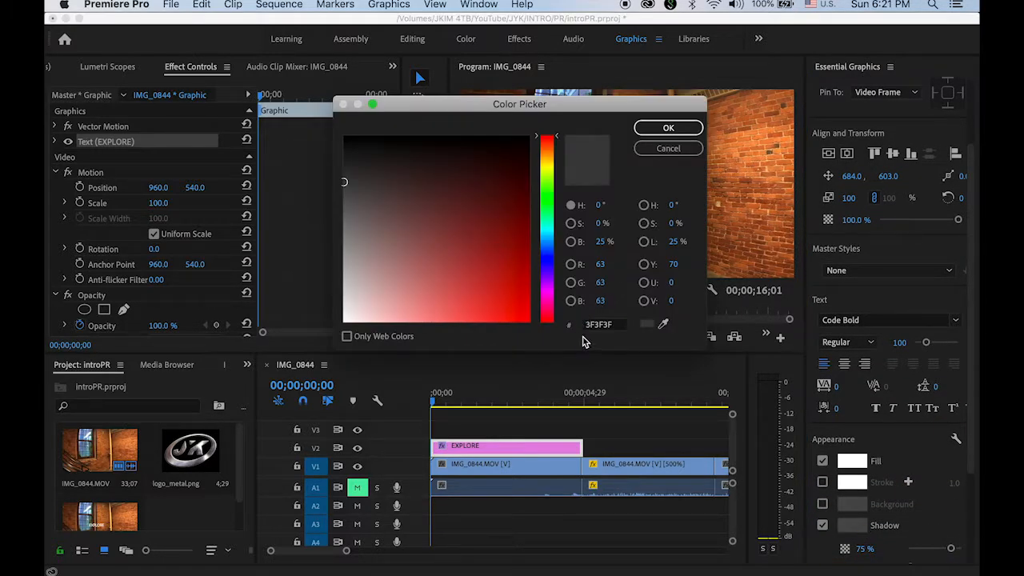
pyautogui.click(608, 328)
pyautogui.doubleClick(608, 328)
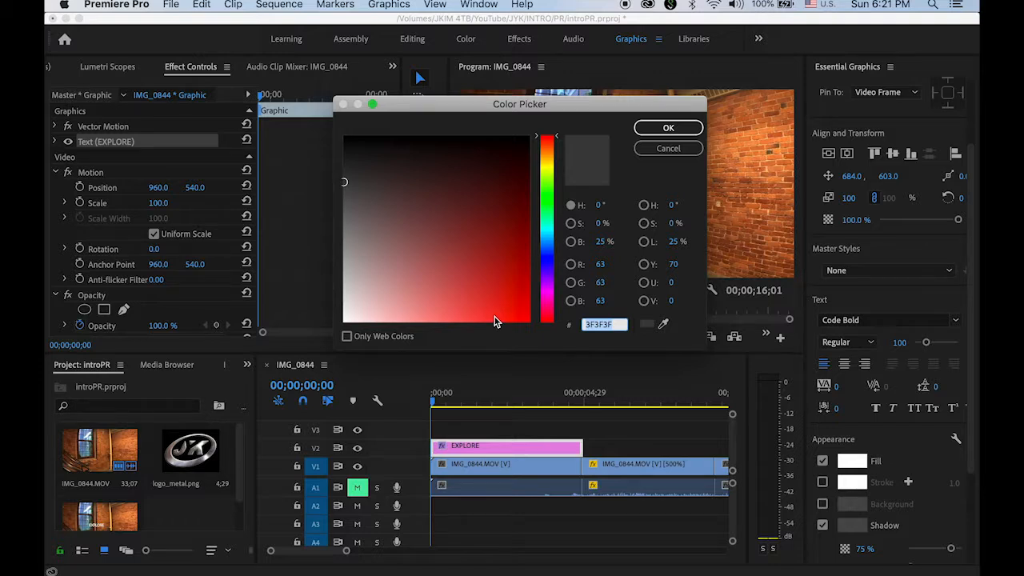
pyautogui.write('000000')
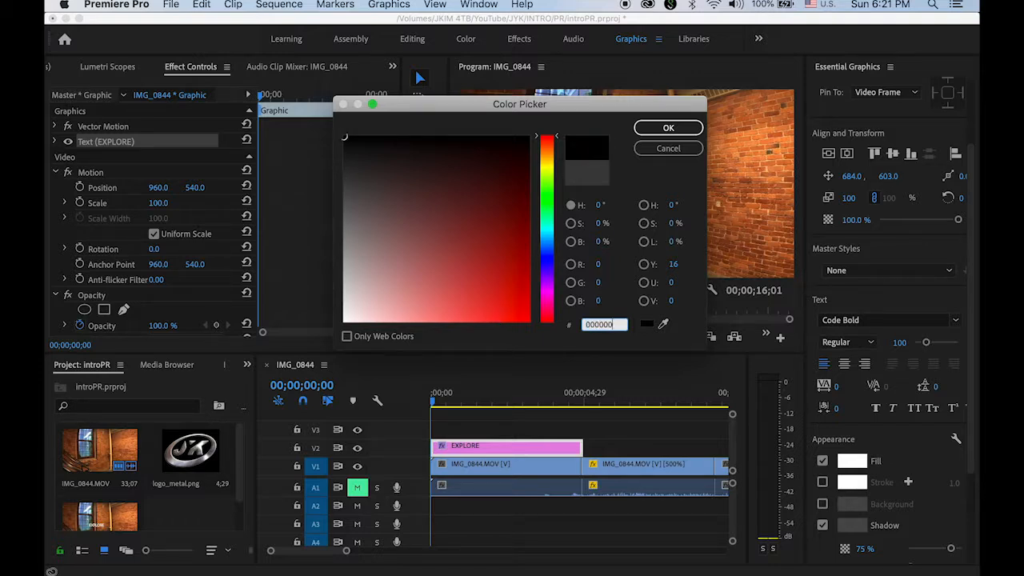
pyautogui.click(668, 128)
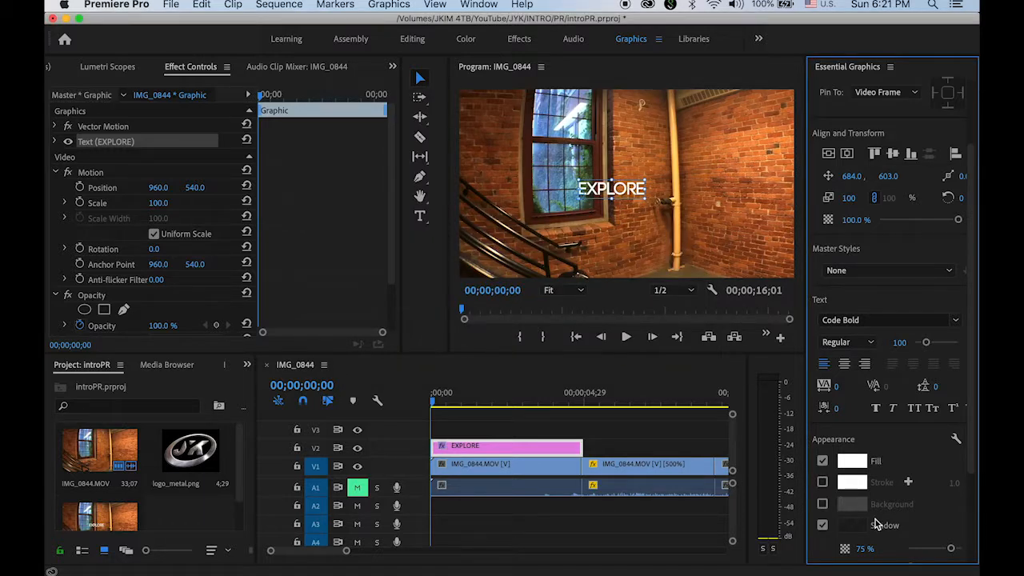
# Step: Enlarge the EXPLORE text to about 155% and set its shadow to blur 27, distance 10.8 and opacity 100%
pyautogui.scroll(-4, 952, 500)
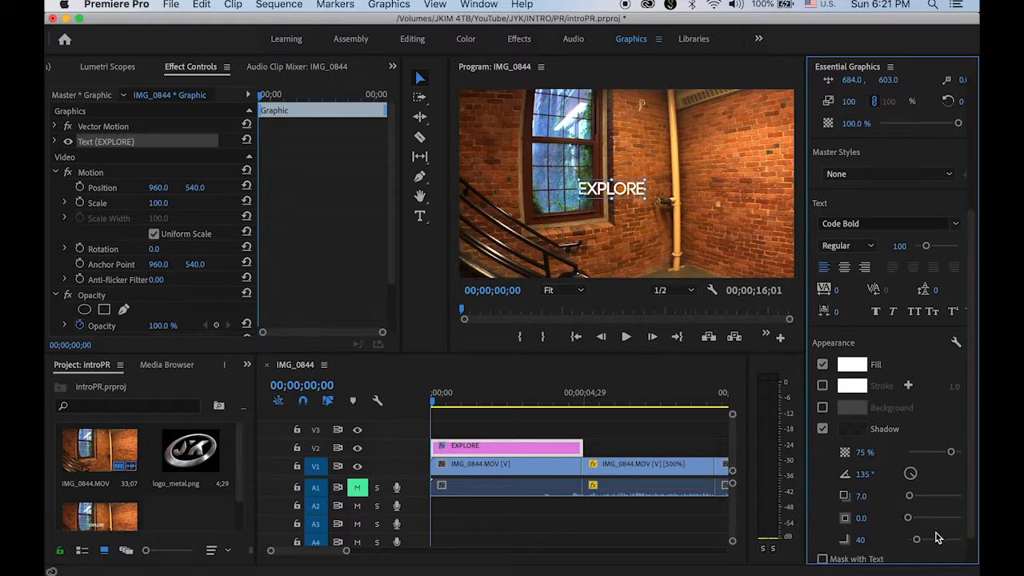
pyautogui.moveTo(644, 197); pyautogui.dragTo(681, 200)
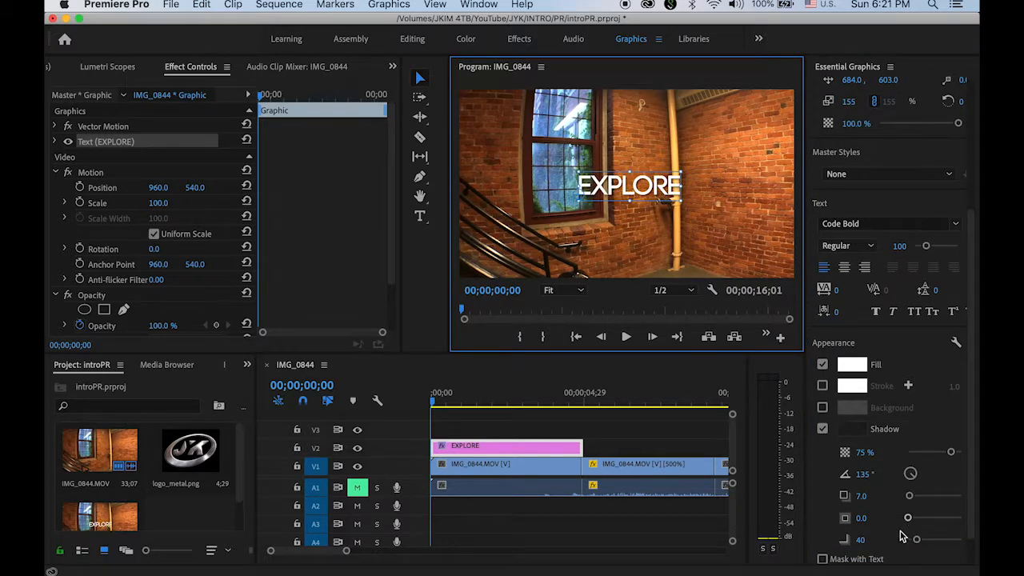
pyautogui.moveTo(917, 540)
pyautogui.mouseDown()
pyautogui.moveTo(926, 545)
pyautogui.moveTo(915, 547)
pyautogui.mouseUp()
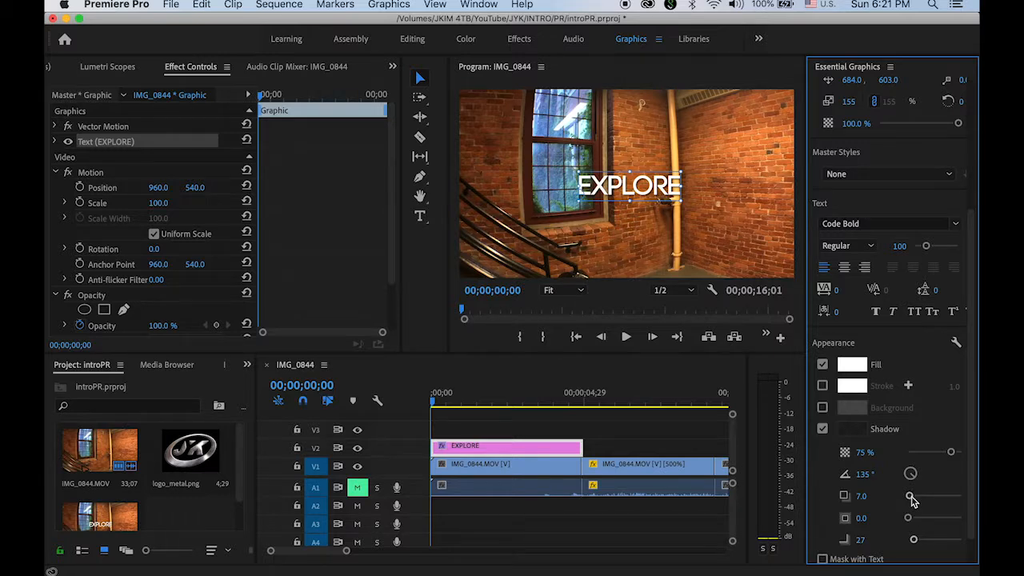
pyautogui.moveTo(911, 500); pyautogui.dragTo(909, 509)
pyautogui.moveTo(952, 453); pyautogui.dragTo(963, 453)
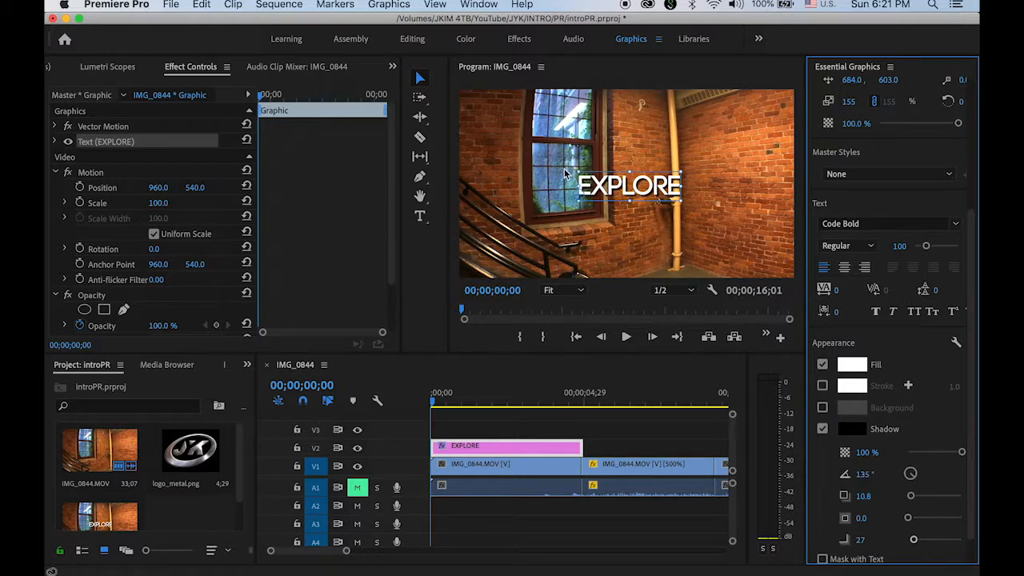
# Step: Reposition the EXPLORE text on the brick wall beside the doorway, at about 197.8, 569, and review it across its clip
pyautogui.click(436, 406)
pyautogui.moveTo(460, 410); pyautogui.dragTo(583, 432)
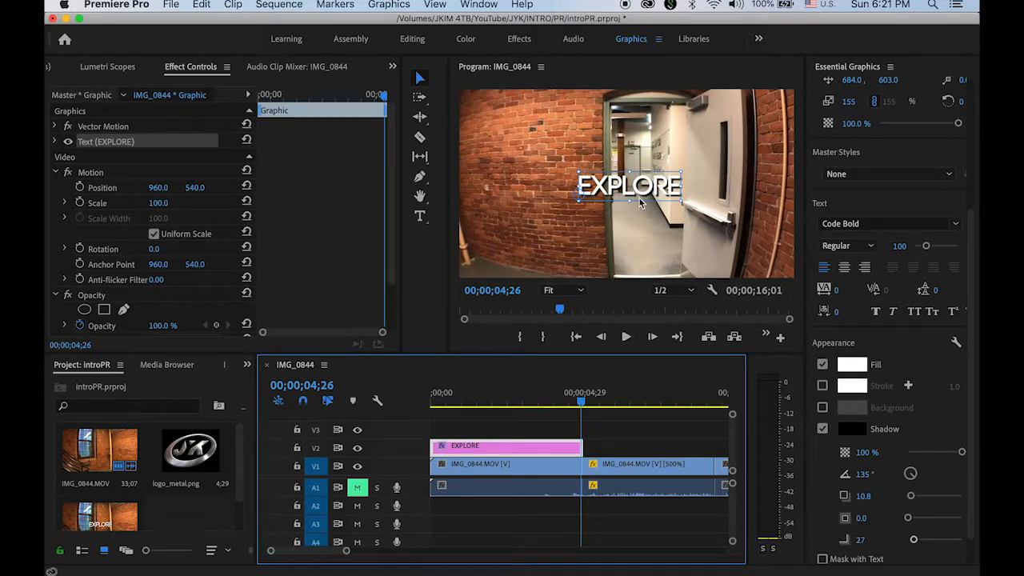
pyautogui.moveTo(657, 193); pyautogui.dragTo(574, 187)
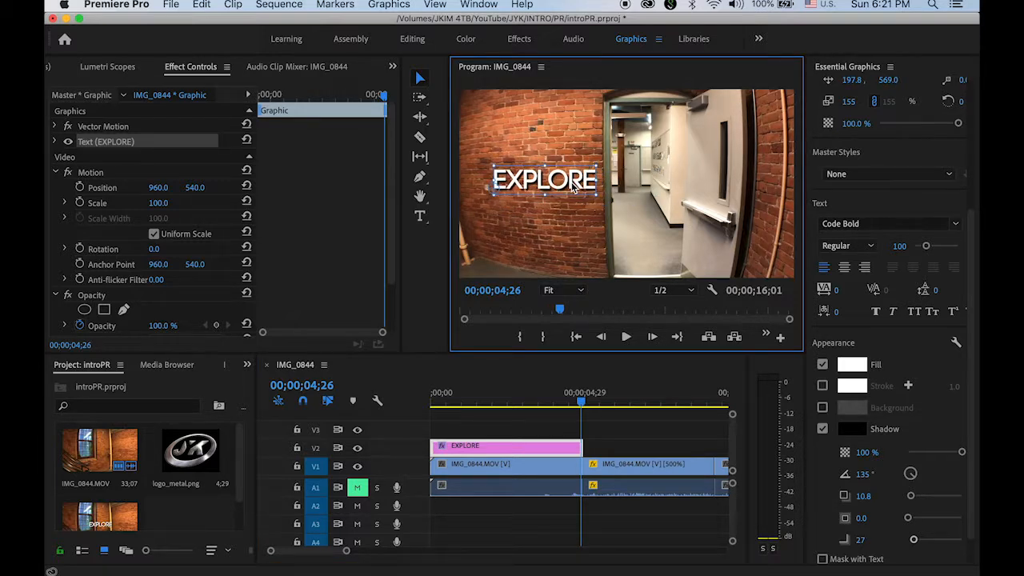
pyautogui.moveTo(582, 398); pyautogui.dragTo(432, 414)
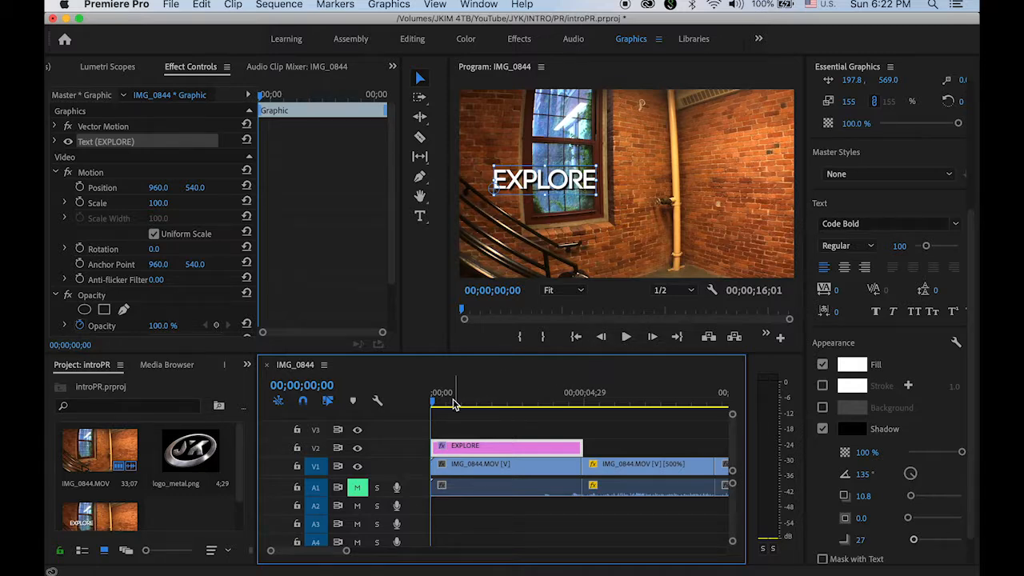
pyautogui.moveTo(436, 406); pyautogui.dragTo(584, 435)
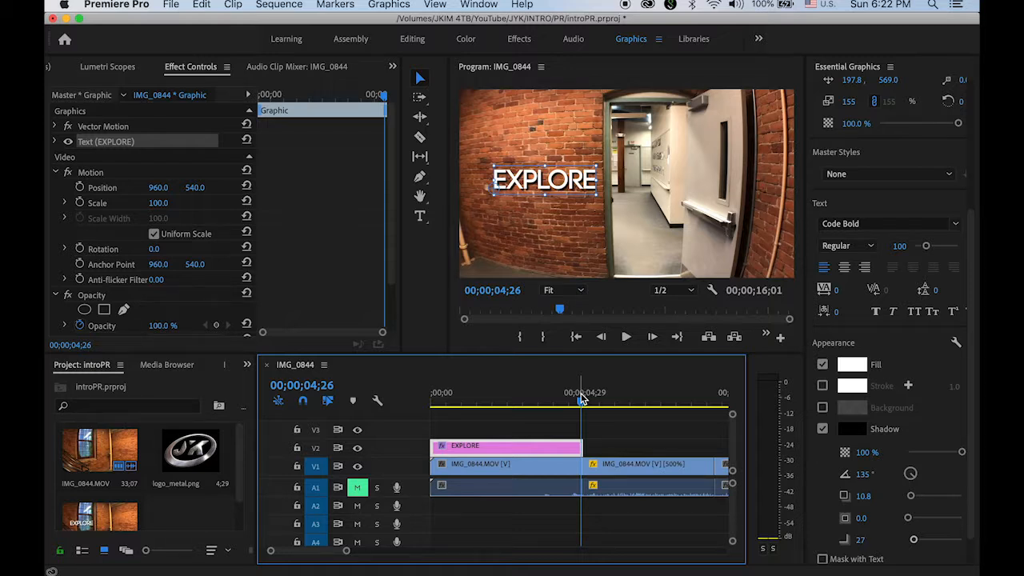
# Step: In the Editing workspace, add Motion Scale keyframes to the EXPLORE graphic at 00;00;04;06 and 00;00;04;28
pyautogui.moveTo(582, 406); pyautogui.dragTo(560, 428)
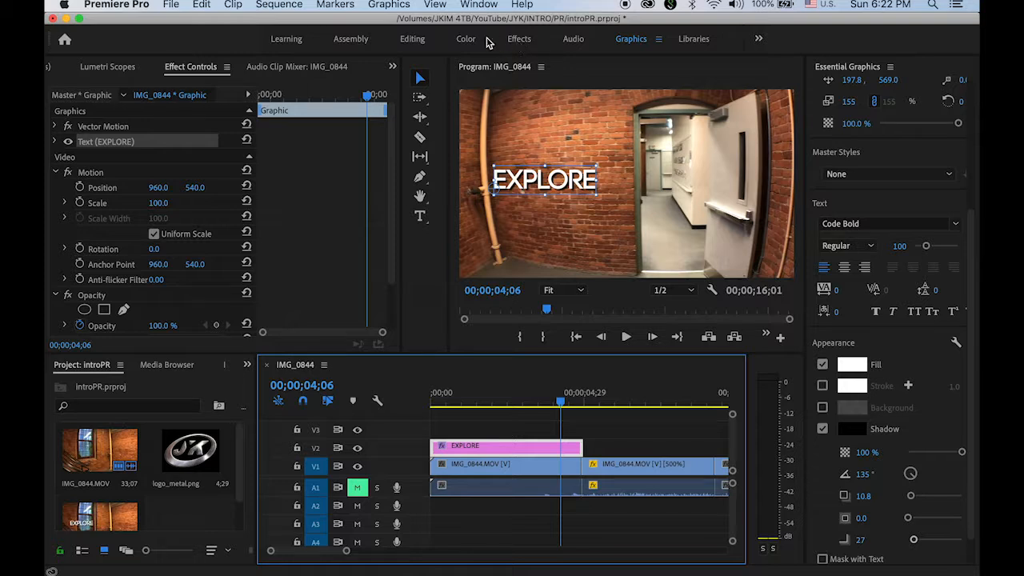
pyautogui.click(412, 38)
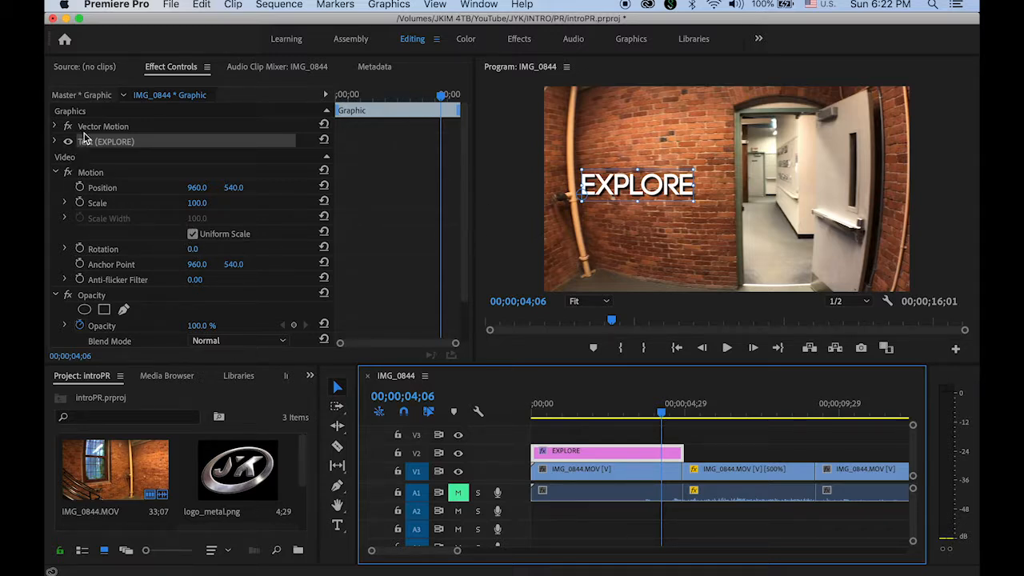
pyautogui.click(80, 203)
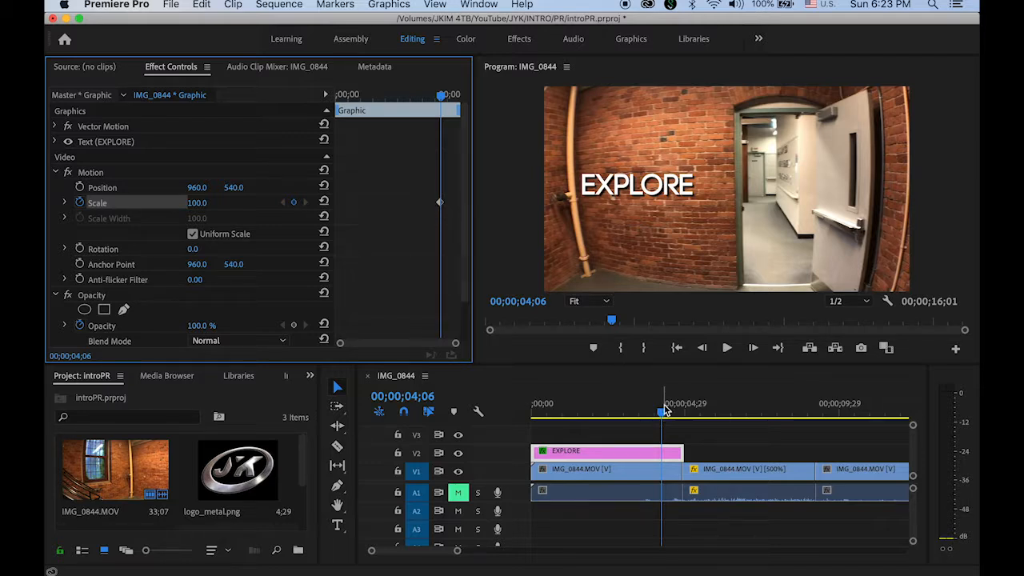
pyautogui.moveTo(664, 416); pyautogui.dragTo(688, 417)
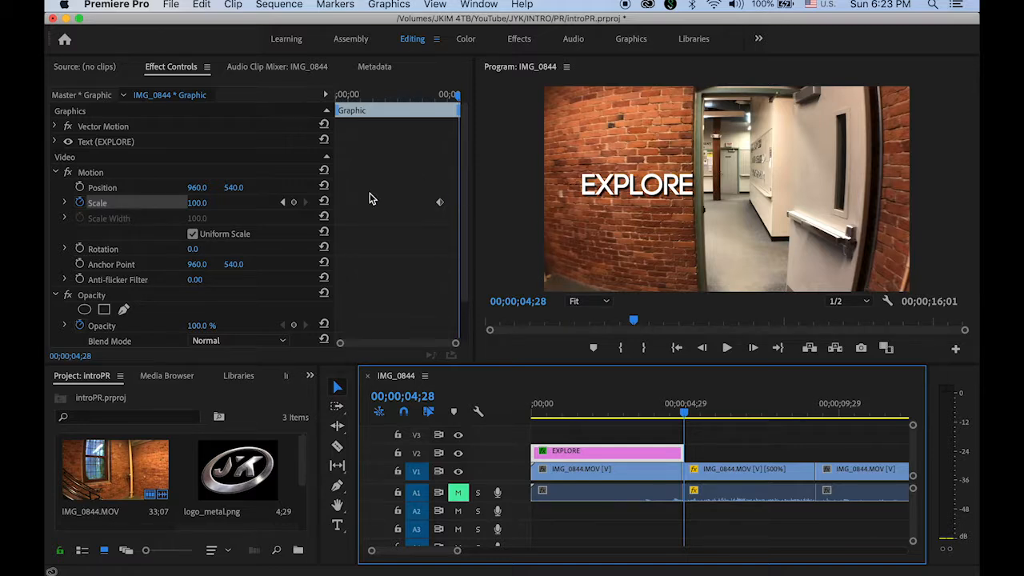
pyautogui.click(294, 204)
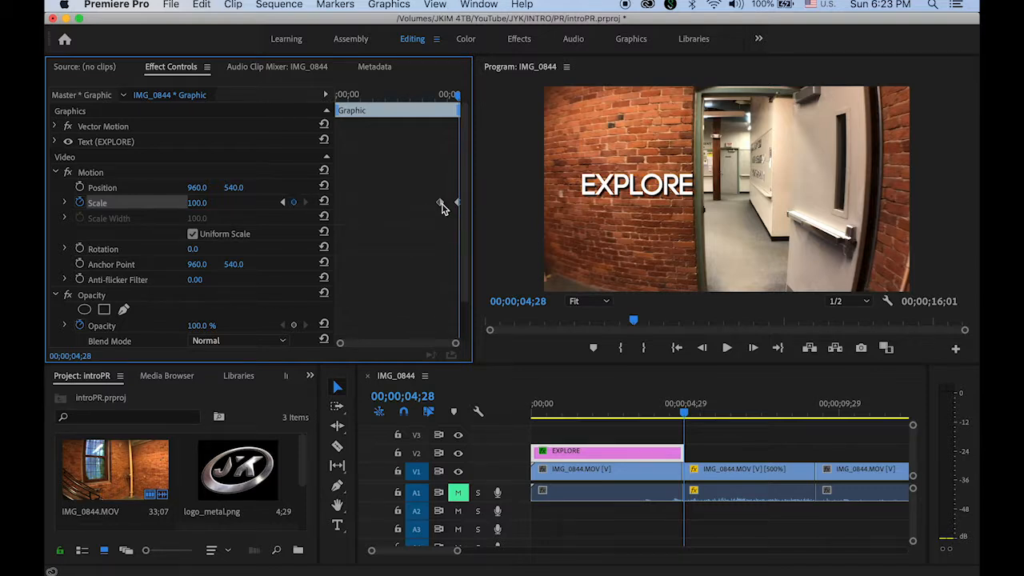
# Step: Set the EXPLORE graphic's Scale to 587 at its last keyframe, at 00;00;04;28
pyautogui.moveTo(457, 97); pyautogui.dragTo(438, 98)
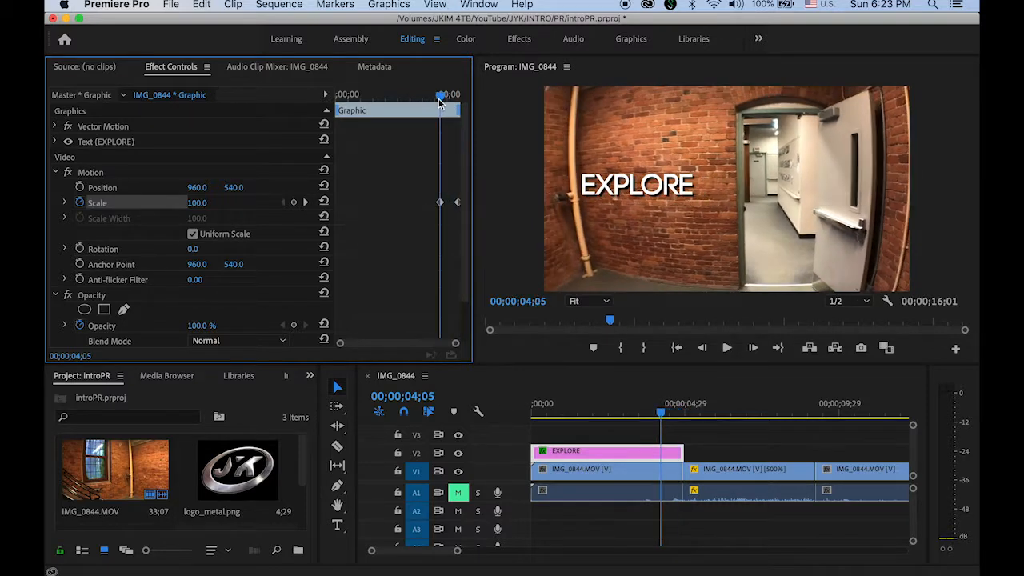
pyautogui.click(440, 203)
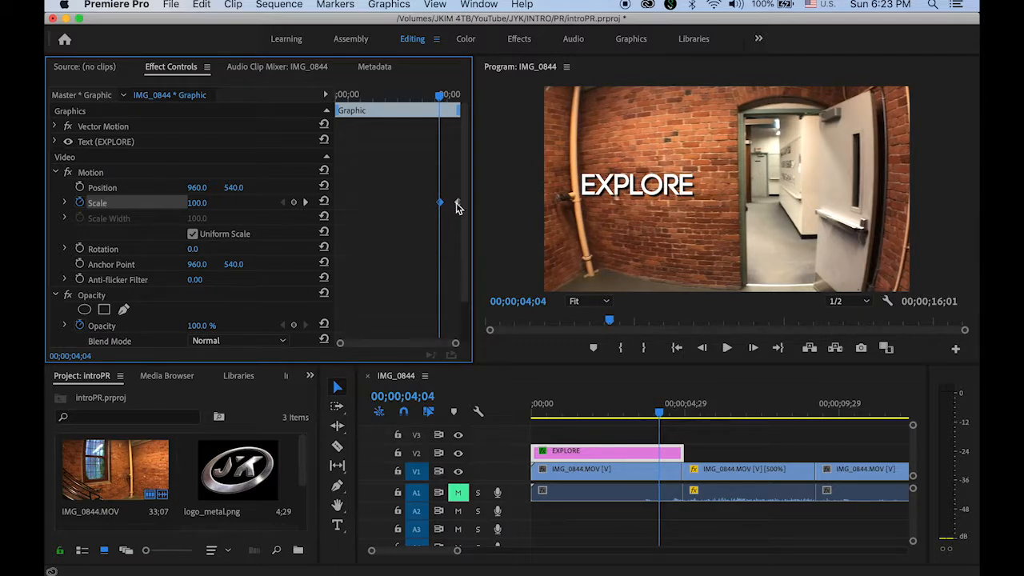
pyautogui.click(457, 203)
pyautogui.moveTo(440, 96); pyautogui.dragTo(459, 220)
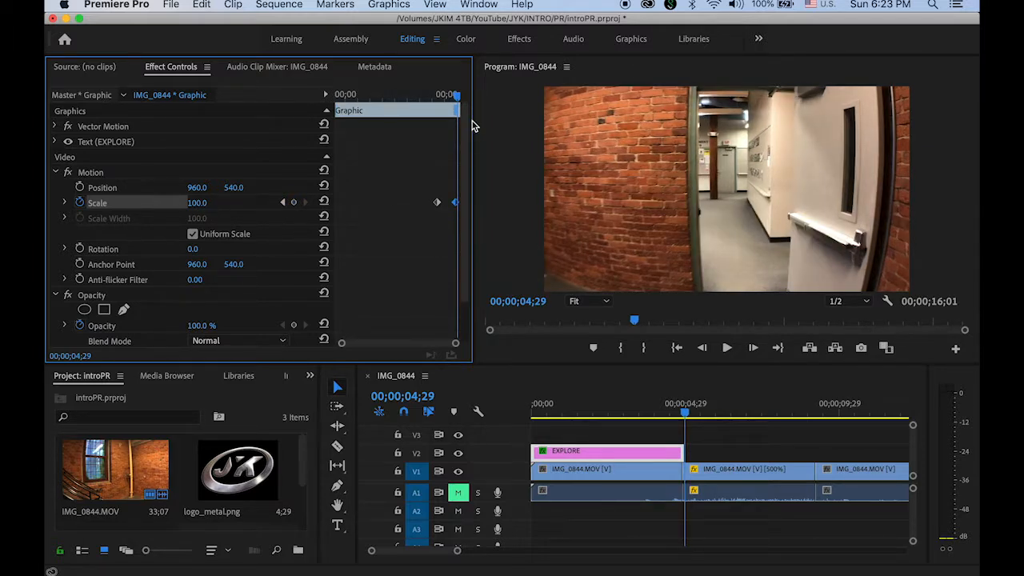
pyautogui.click(456, 96)
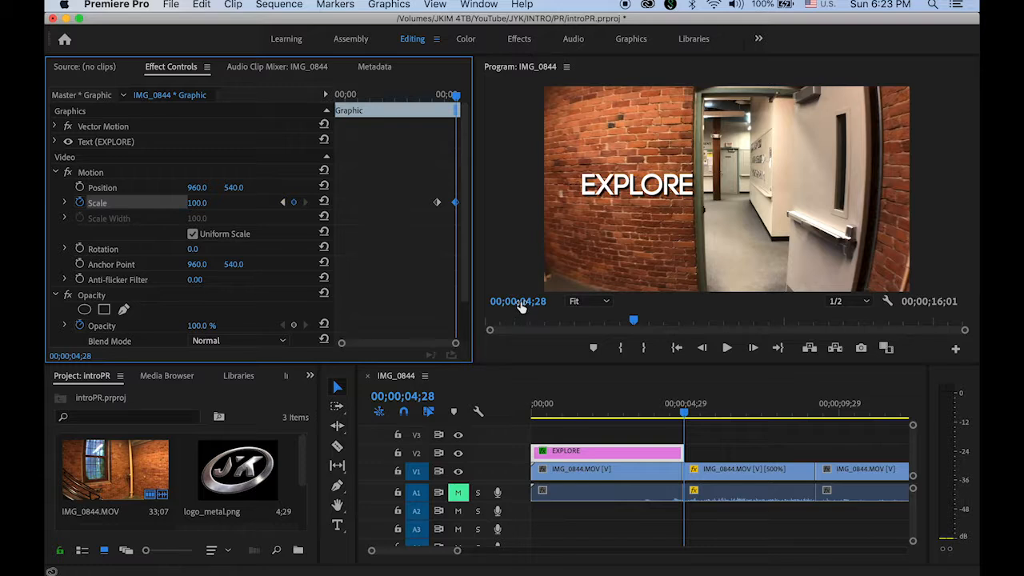
pyautogui.scroll(1, 452, 552)
pyautogui.scroll(3, 452, 552)
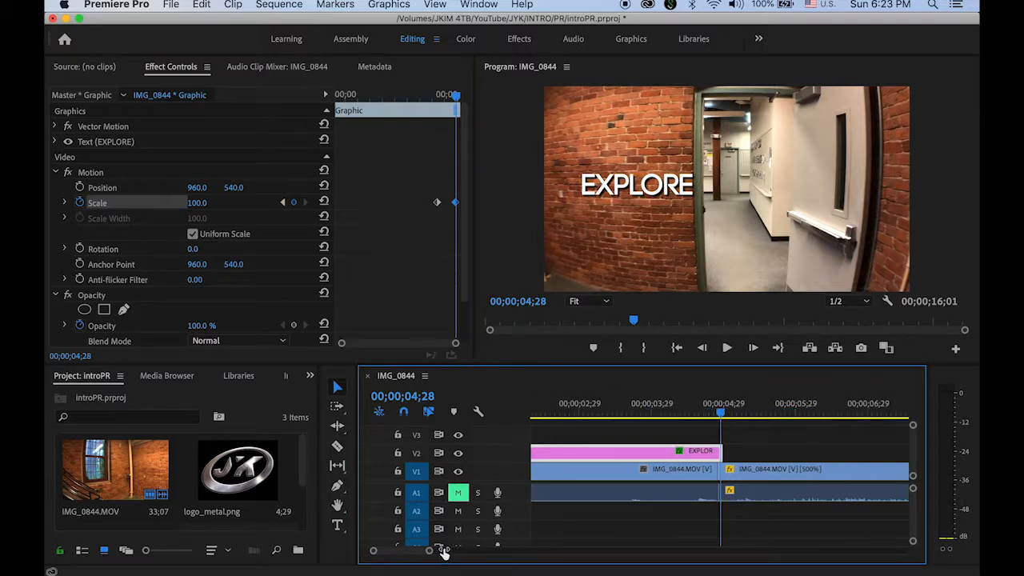
pyautogui.moveTo(723, 414); pyautogui.dragTo(724, 415)
pyautogui.click(455, 203)
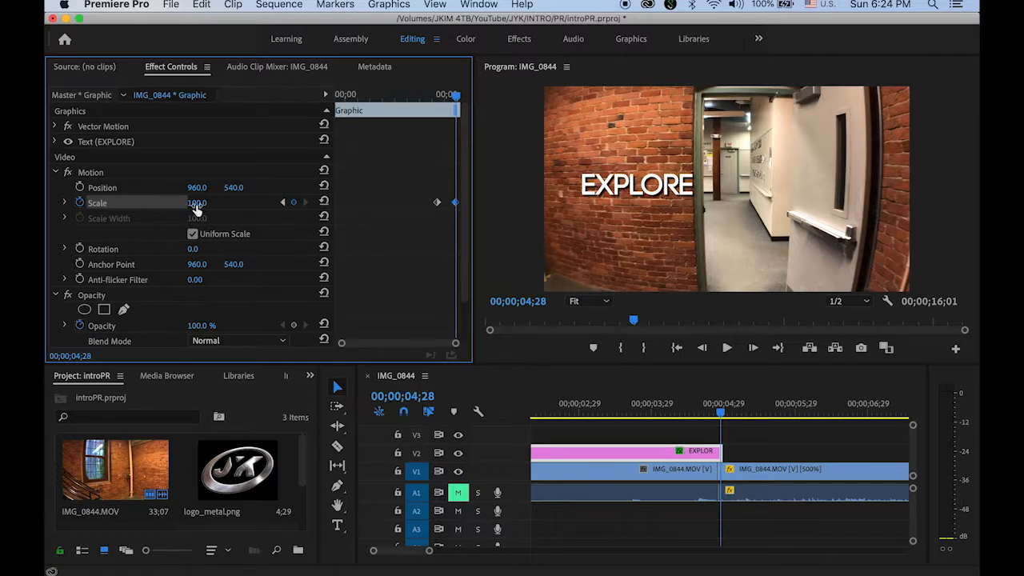
pyautogui.moveTo(197, 202); pyautogui.dragTo(581, 203)
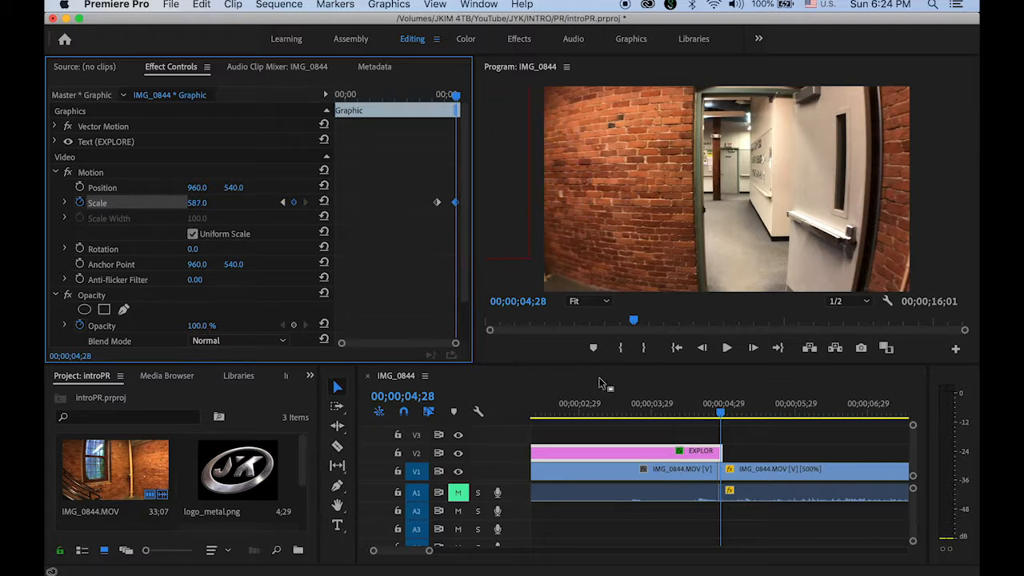
# Step: Play the sequence from its start to review the EXPLORE text's scale animation
pyautogui.moveTo(712, 418); pyautogui.dragTo(468, 415)
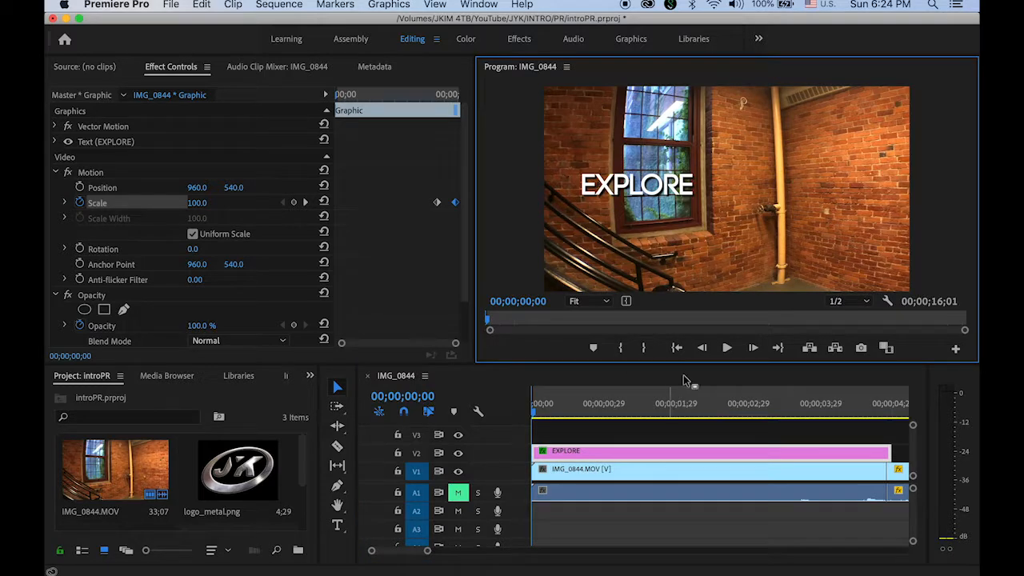
pyautogui.click(725, 354)
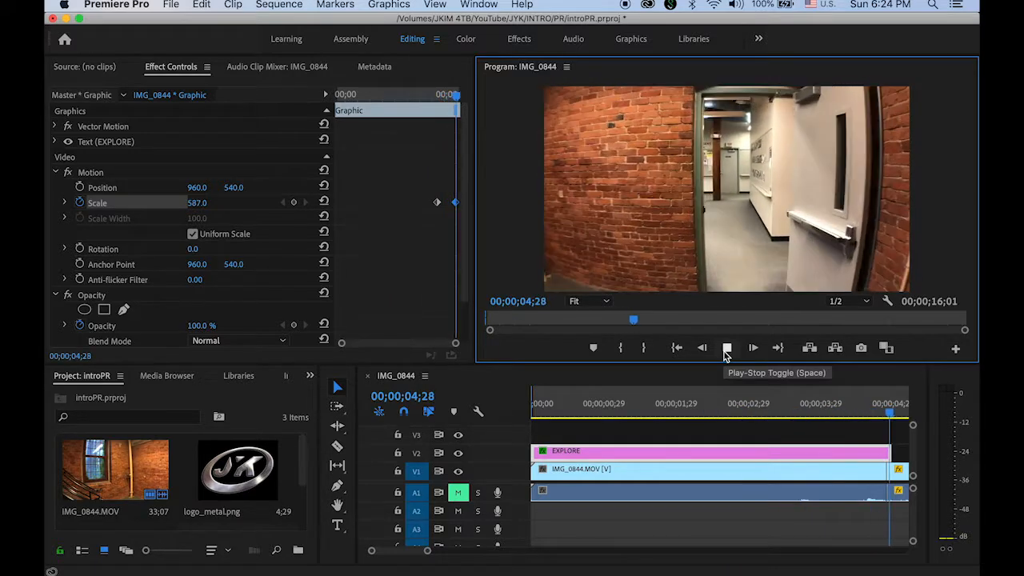
pyautogui.click(725, 350)
# Step: In the Graphics workspace, add the text CREATIVITY at 00;00;05;01, enlarge it to about 178% and position it at about 625.1, 602.8
pyautogui.click(672, 403)
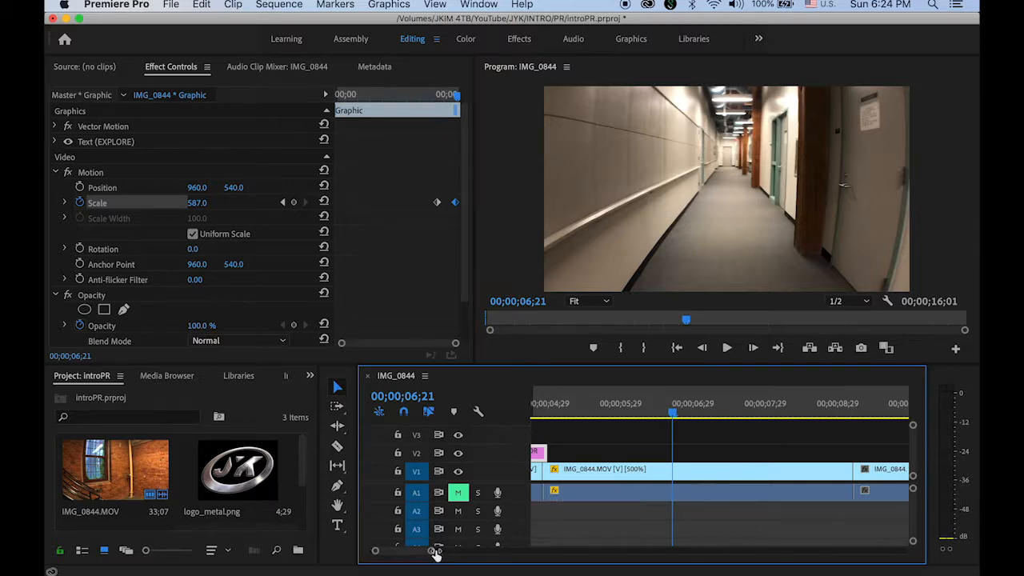
pyautogui.moveTo(432, 551); pyautogui.dragTo(477, 557)
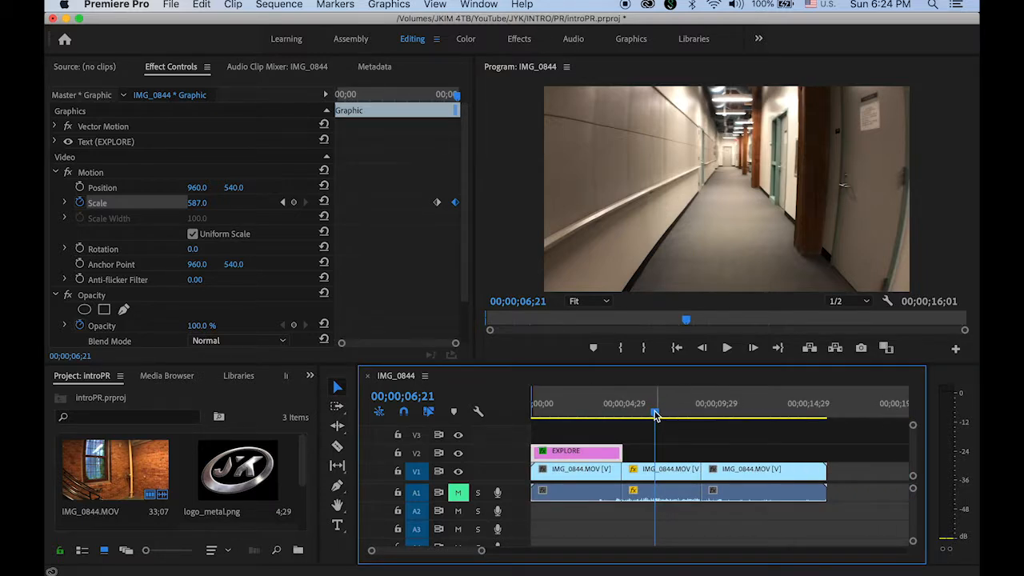
pyautogui.moveTo(655, 414); pyautogui.dragTo(628, 422)
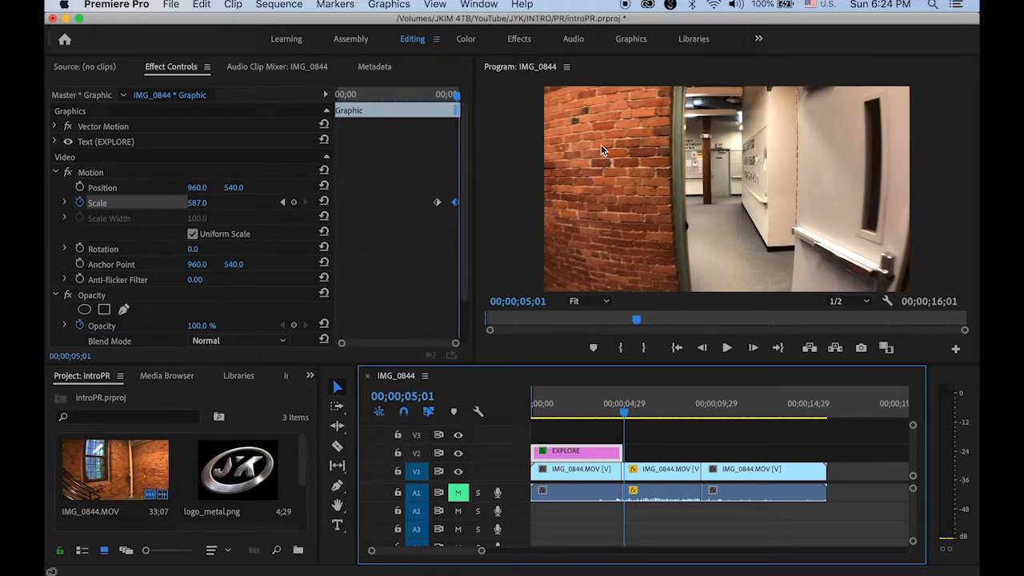
pyautogui.click(633, 41)
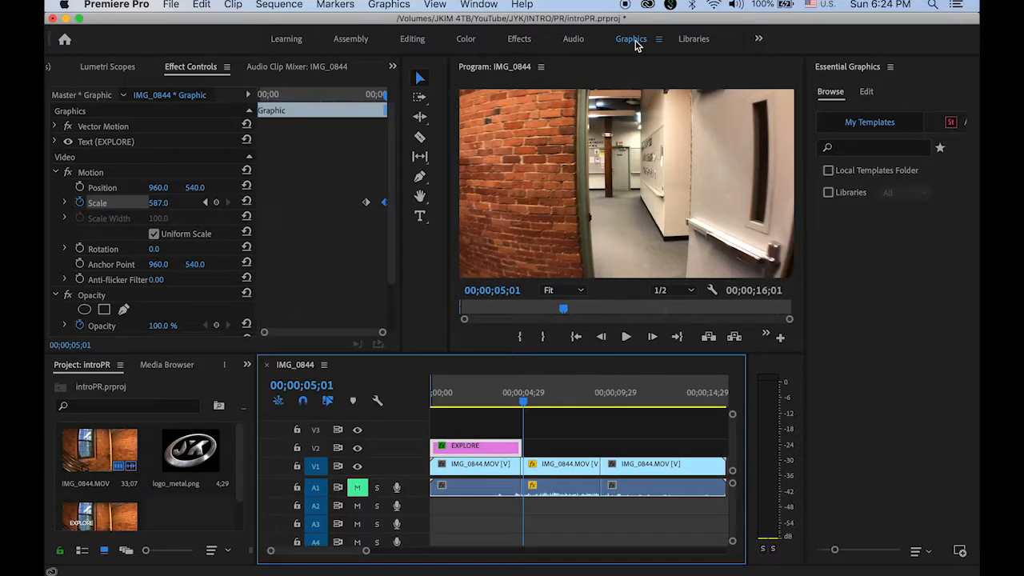
pyautogui.click(419, 216)
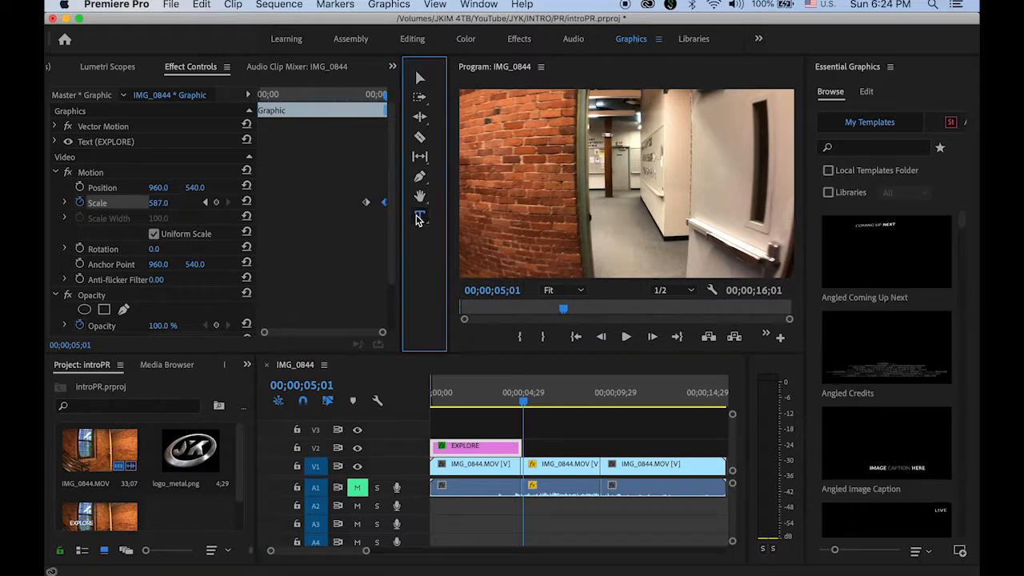
pyautogui.click(530, 198)
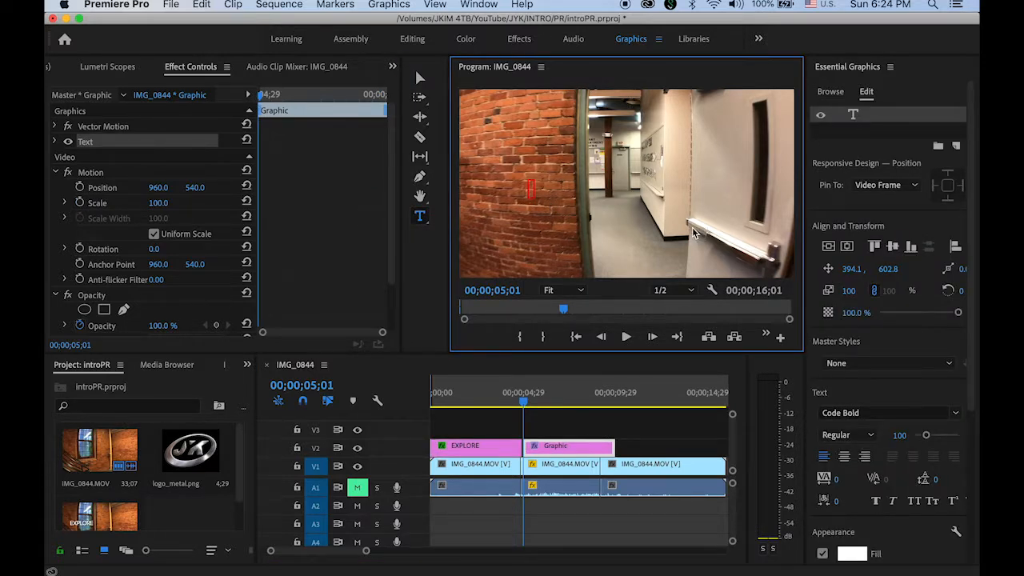
pyautogui.write('CREATIVITY')
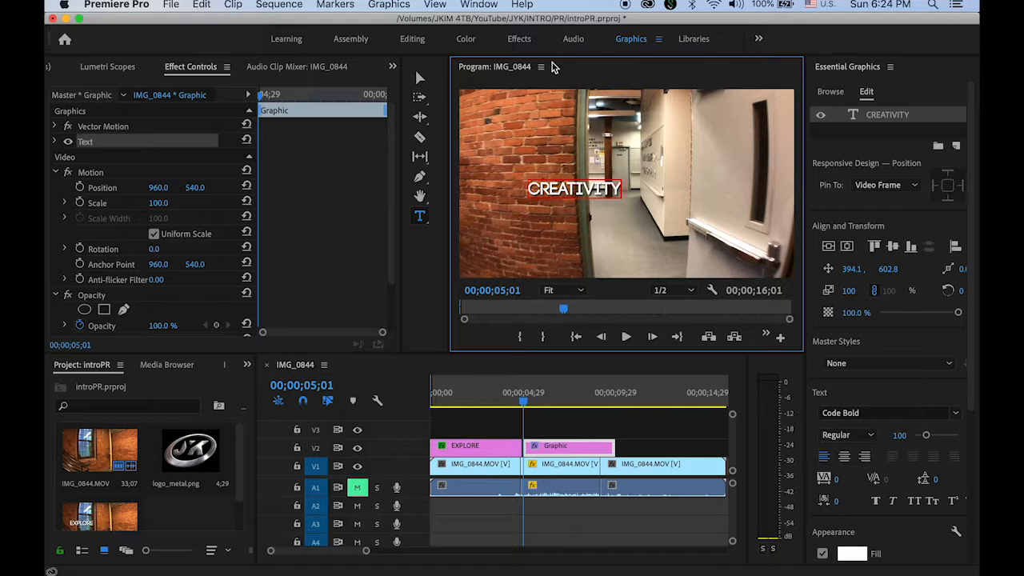
pyautogui.click(419, 78)
pyautogui.moveTo(595, 192); pyautogui.dragTo(680, 220)
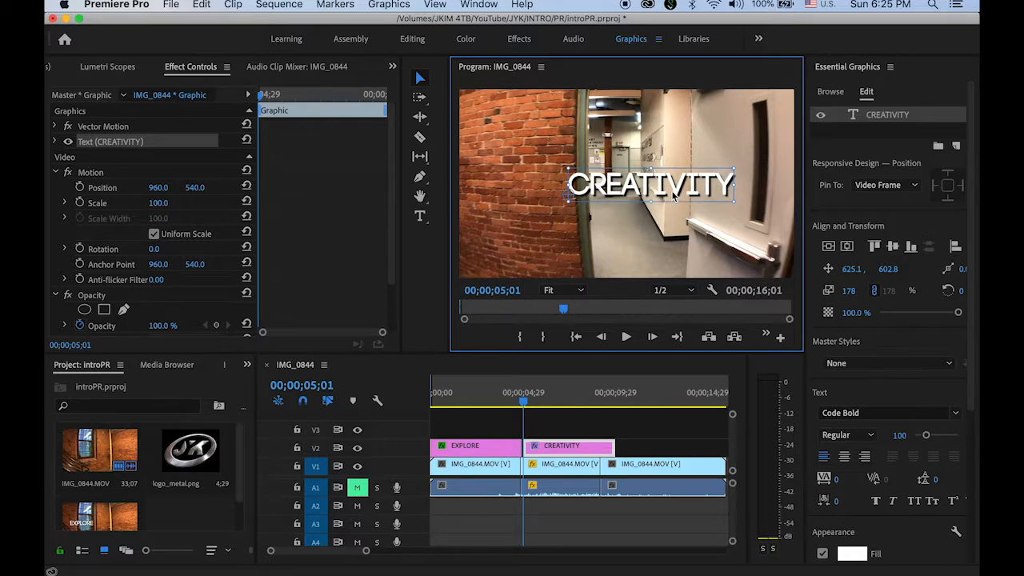
# Step: Reposition the CREATIVITY text to about 503.9, 598.8 in the frame
pyautogui.moveTo(663, 190); pyautogui.dragTo(640, 189)
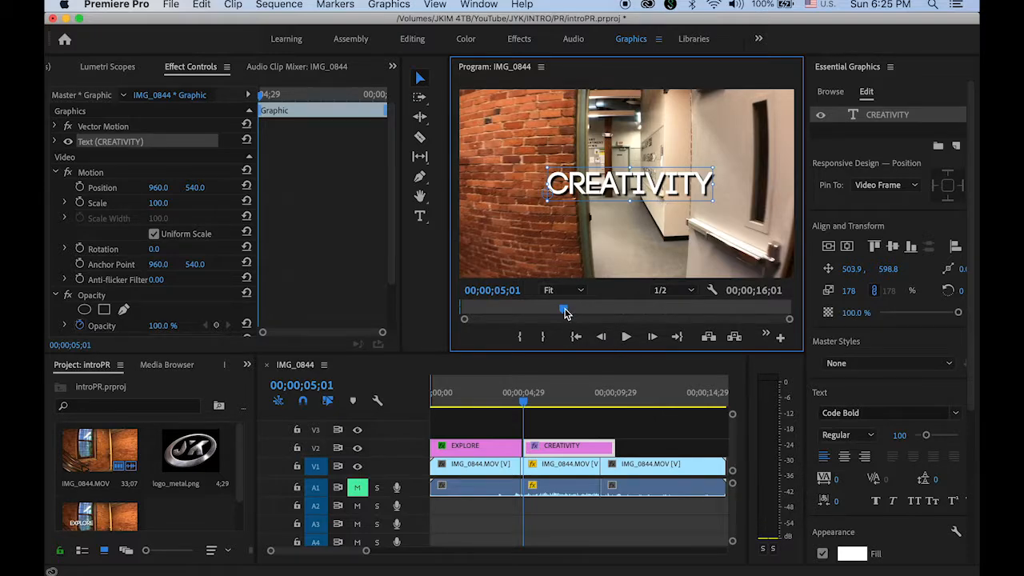
pyautogui.moveTo(565, 313); pyautogui.dragTo(557, 339)
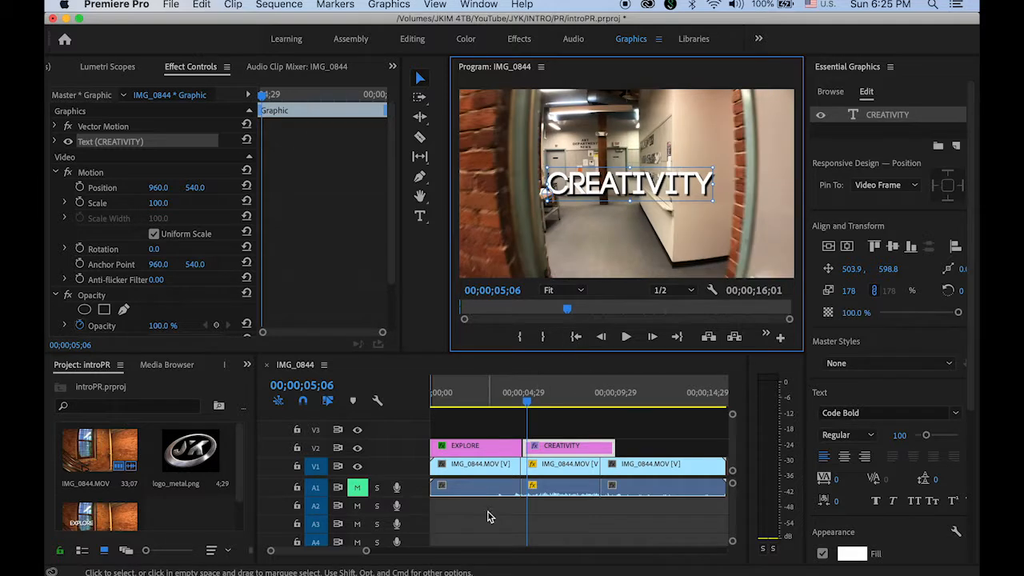
# Step: In the Effects workspace, apply the Cross Dissolve video transition to the start of the CREATIVITY graphic
pyautogui.moveTo(366, 550); pyautogui.dragTo(386, 552)
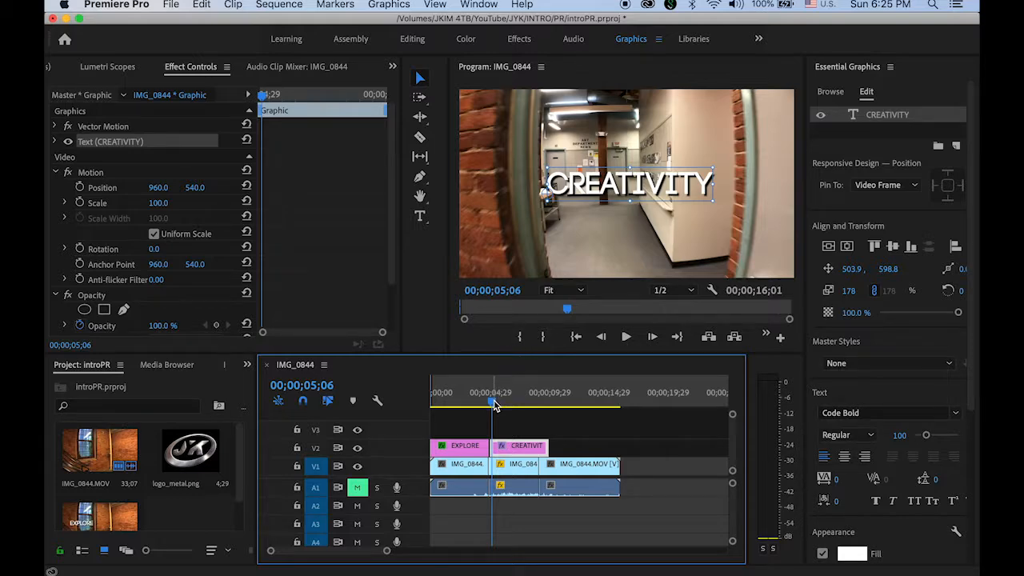
pyautogui.moveTo(494, 406)
pyautogui.mouseDown()
pyautogui.moveTo(483, 405)
pyautogui.moveTo(495, 407)
pyautogui.mouseUp()
pyautogui.click(519, 40)
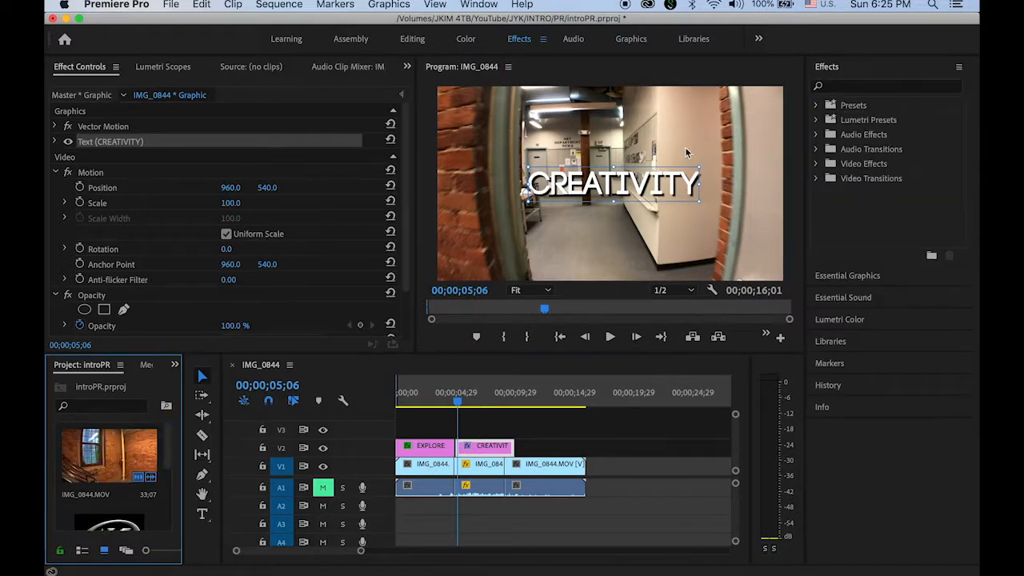
pyautogui.click(818, 179)
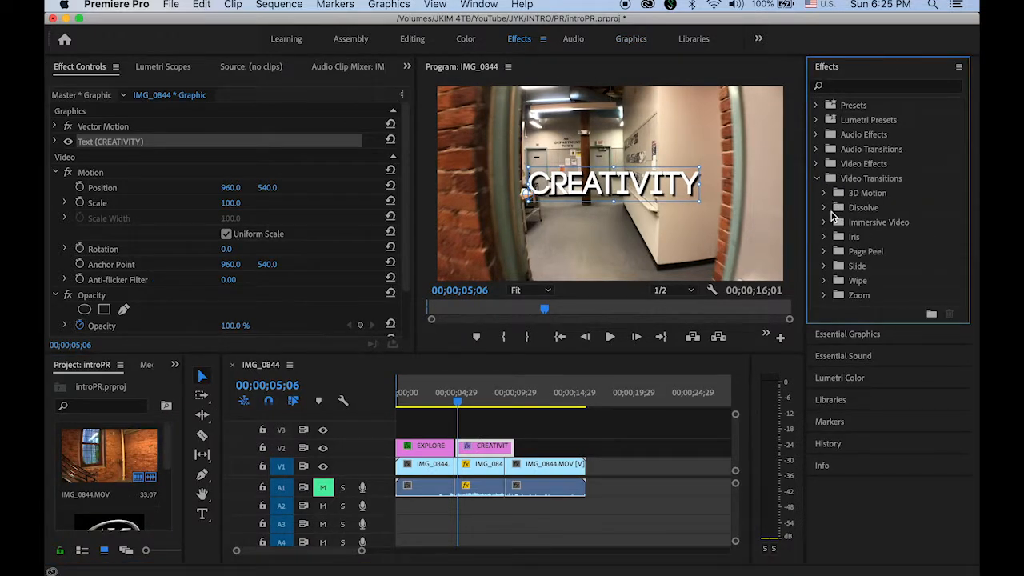
pyautogui.click(824, 208)
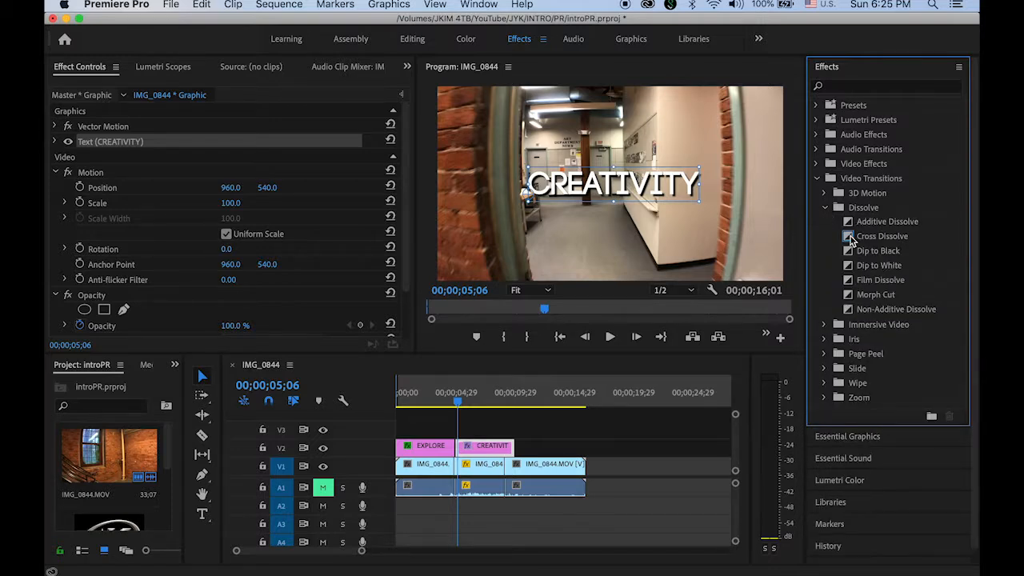
pyautogui.moveTo(850, 238); pyautogui.dragTo(463, 452)
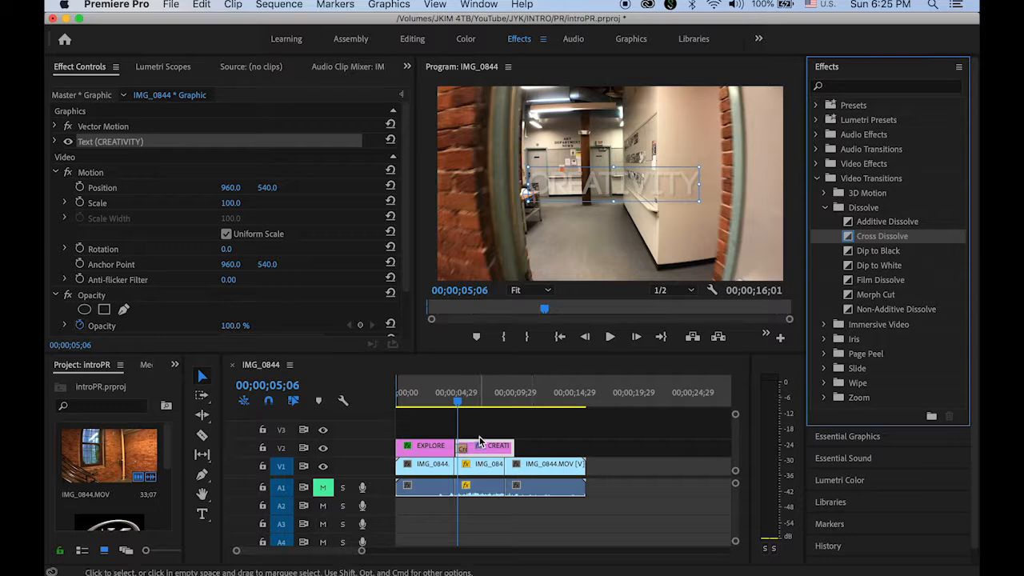
# Step: Preview the opening dissolve and apply another Cross Dissolve to the end of the CREATIVITY graphic
pyautogui.click(453, 404)
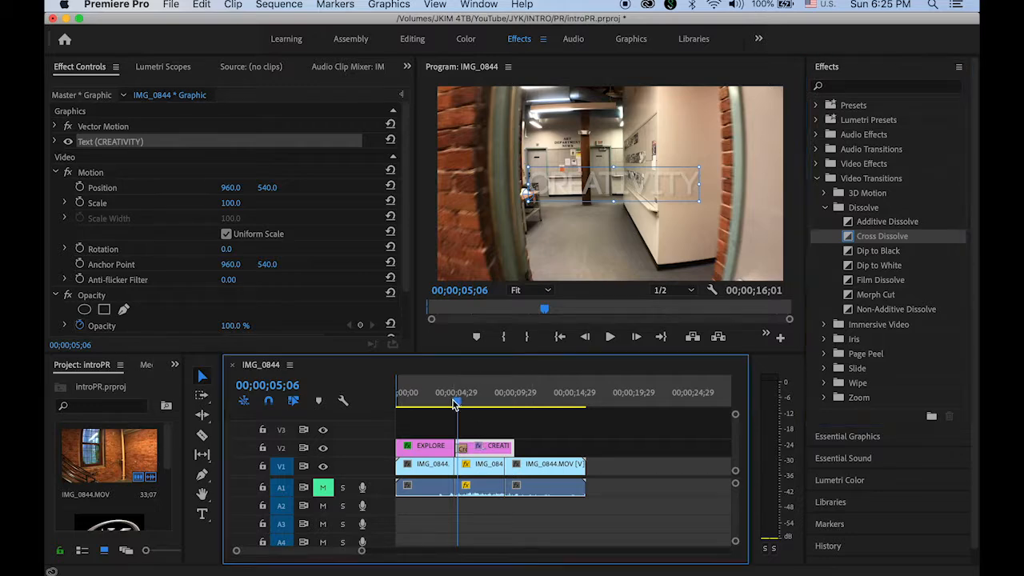
pyautogui.moveTo(453, 404)
pyautogui.mouseDown()
pyautogui.moveTo(434, 404)
pyautogui.moveTo(486, 413)
pyautogui.moveTo(446, 413)
pyautogui.moveTo(483, 413)
pyautogui.moveTo(462, 412)
pyautogui.mouseUp()
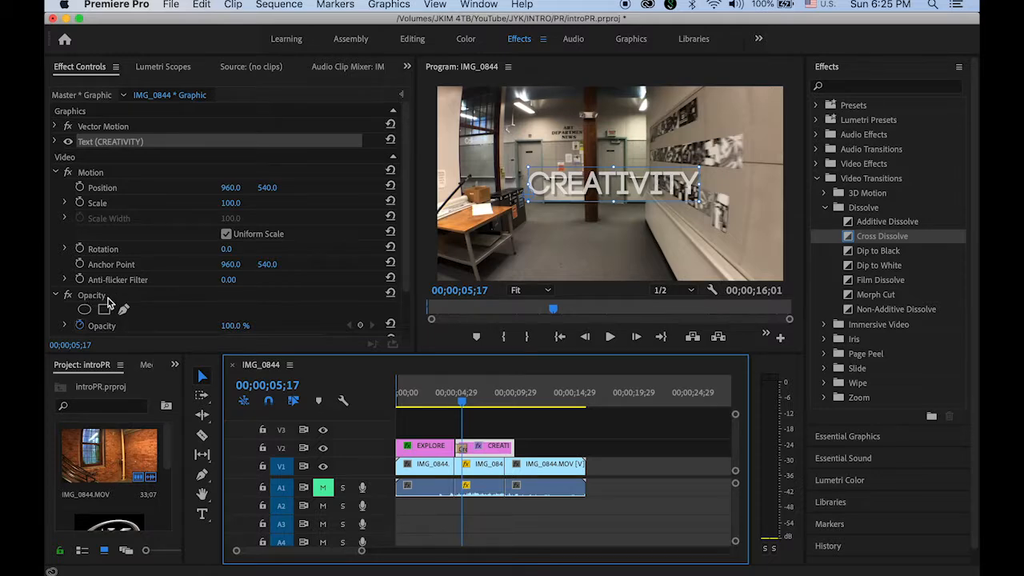
pyautogui.moveTo(466, 406); pyautogui.dragTo(512, 414)
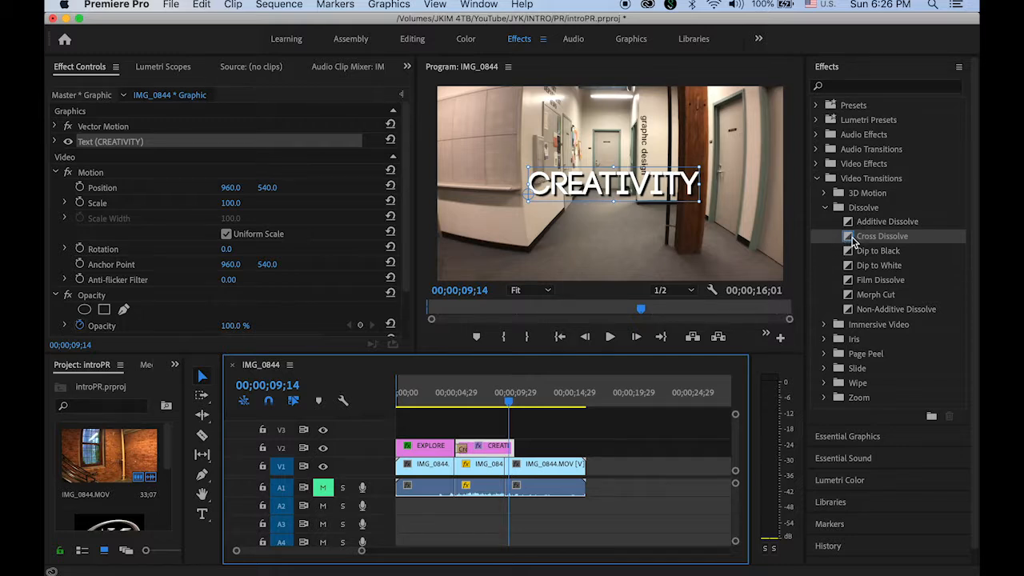
pyautogui.moveTo(854, 239); pyautogui.dragTo(302, 406)
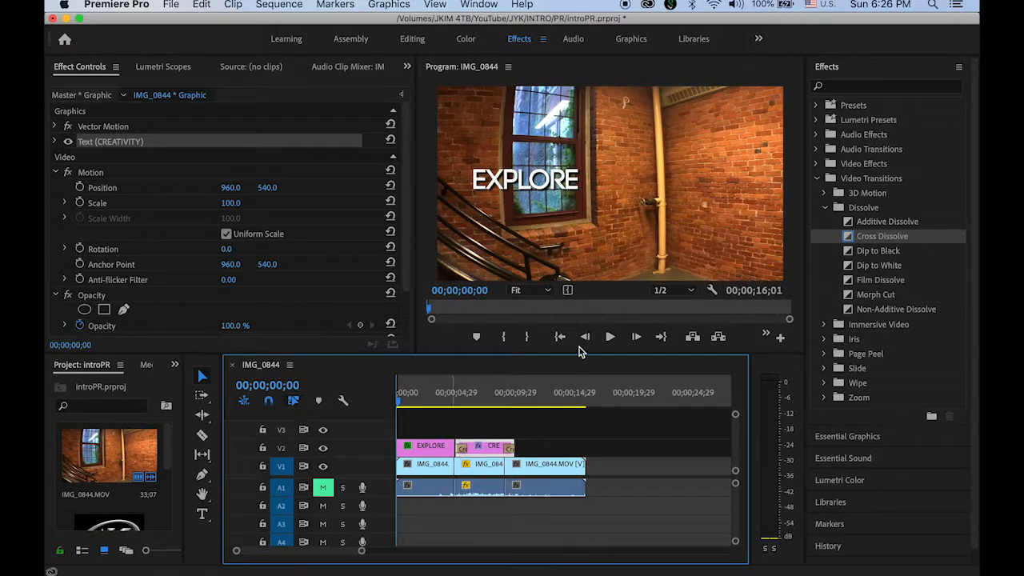
# Step: Play the sequence from its start to review the dissolves on the CREATIVITY text
pyautogui.click(610, 336)
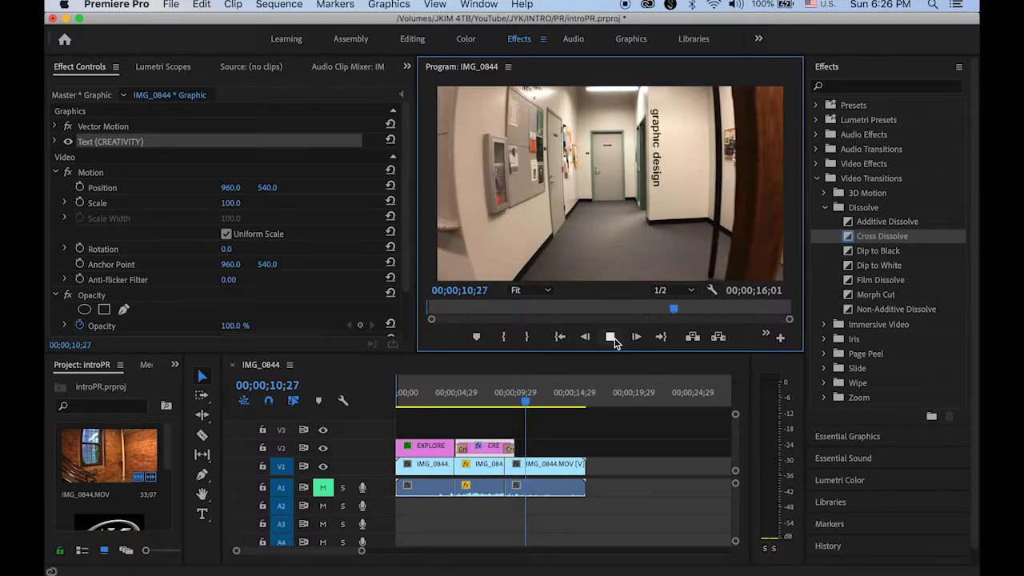
pyautogui.click(611, 339)
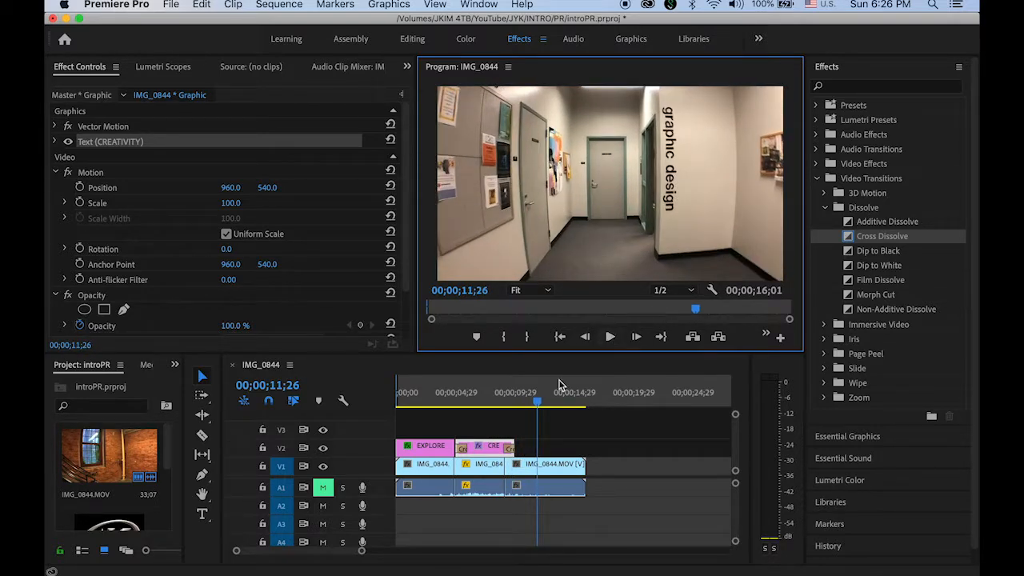
# Step: In the Graphics workspace, add the text AND... at 00;00;10;01, directly after the CREATIVITY graphic
pyautogui.moveTo(539, 402); pyautogui.dragTo(521, 388)
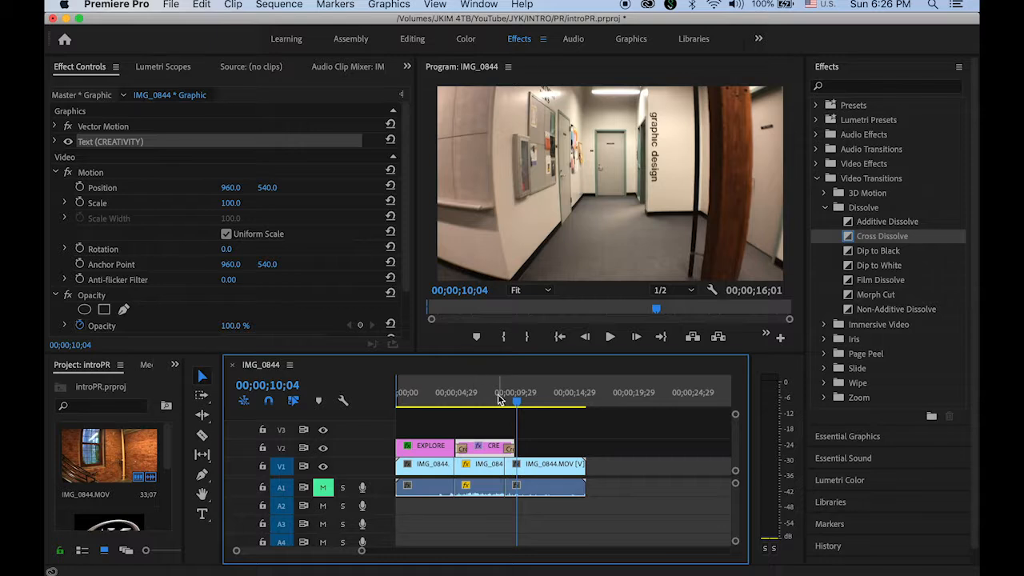
pyautogui.moveTo(360, 551); pyautogui.dragTo(293, 551)
pyautogui.moveTo(564, 401); pyautogui.dragTo(542, 412)
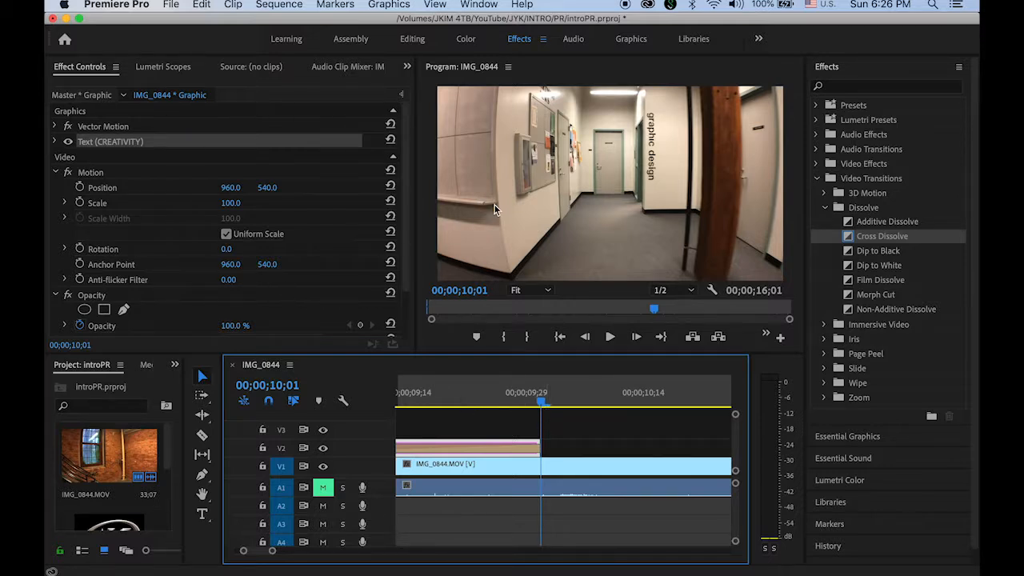
pyautogui.click(631, 39)
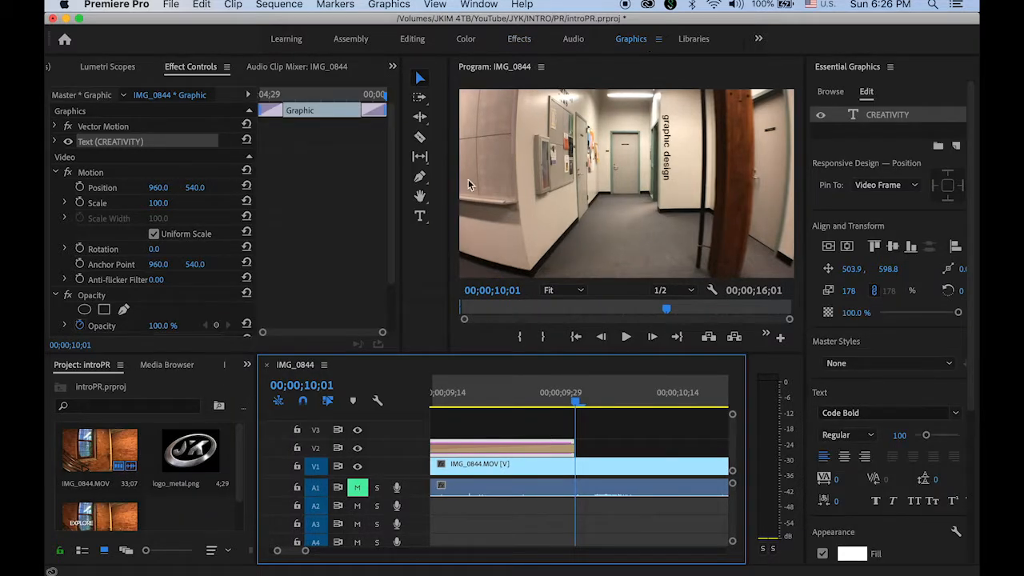
pyautogui.click(420, 216)
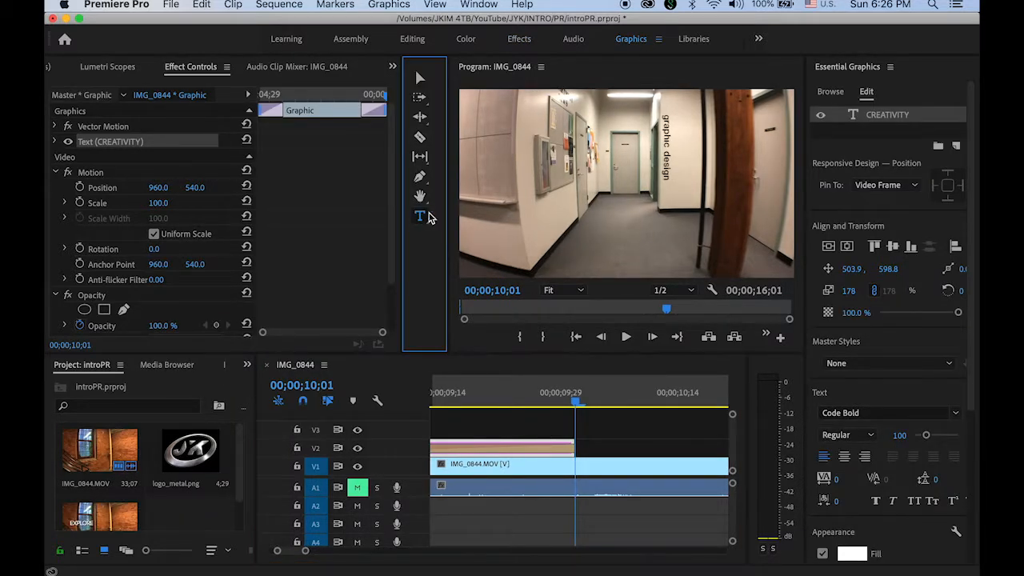
pyautogui.click(589, 201)
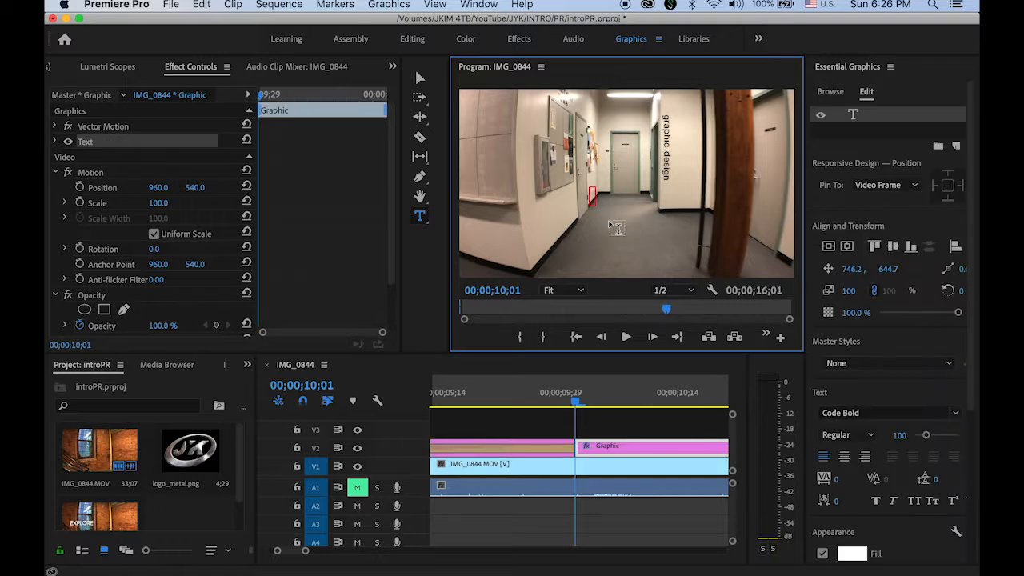
pyautogui.write('AND..')
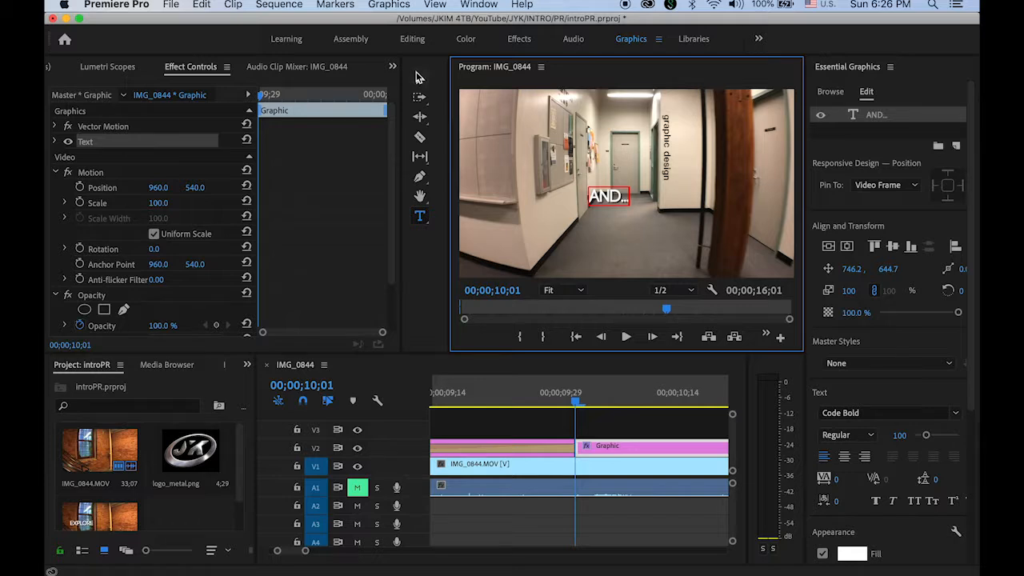
pyautogui.click(419, 77)
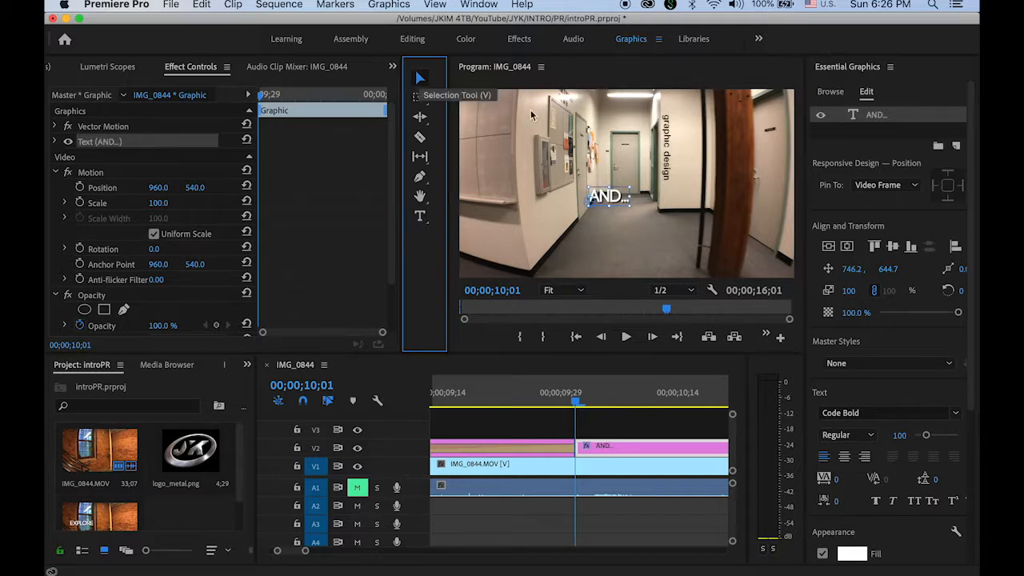
# Step: Position the AND... text at about 847.2, 590.6, keeping its scale at 100%
pyautogui.moveTo(609, 206); pyautogui.dragTo(613, 204)
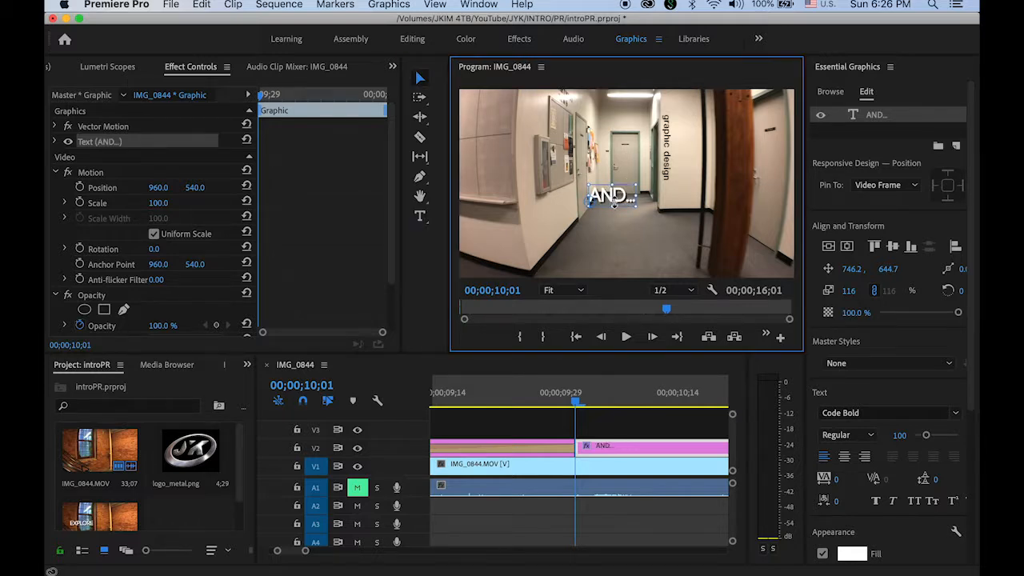
pyautogui.press('super+z')
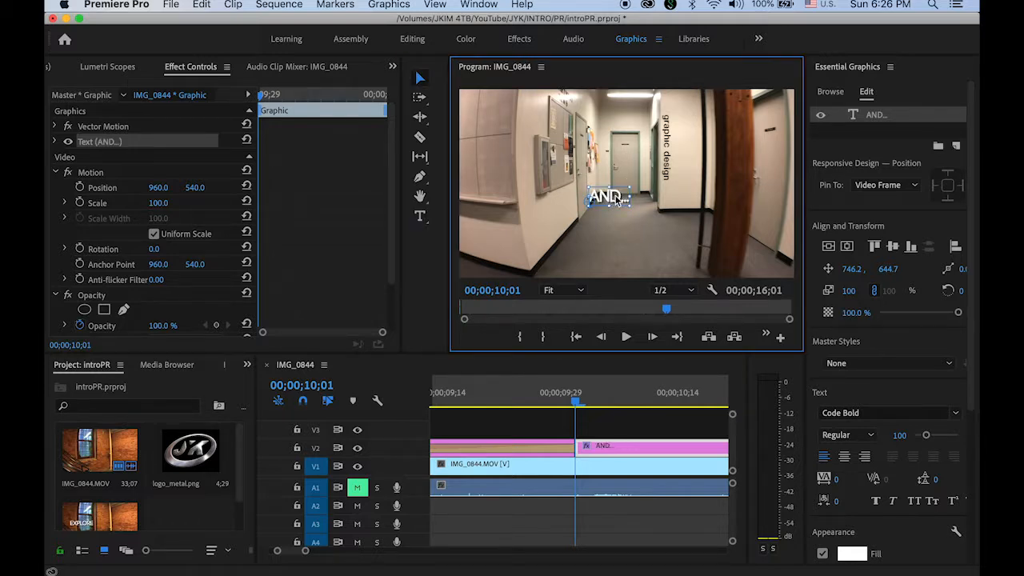
pyautogui.moveTo(625, 201)
pyautogui.mouseDown()
pyautogui.moveTo(634, 209)
pyautogui.moveTo(634, 192)
pyautogui.mouseUp()
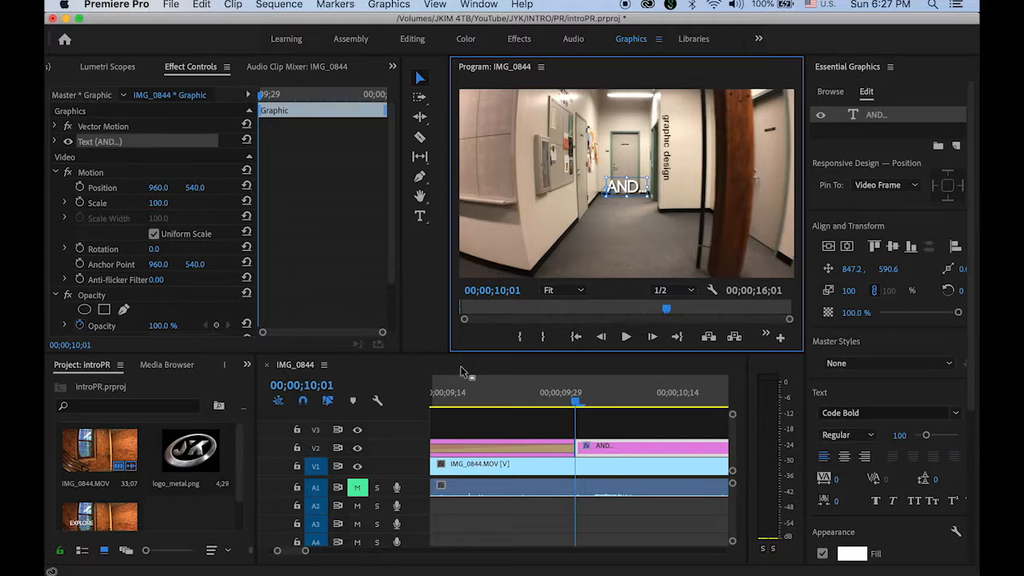
# Step: Shorten the AND... graphic on the timeline so that it ends at about 00;00;11;06
pyautogui.moveTo(307, 553); pyautogui.dragTo(336, 558)
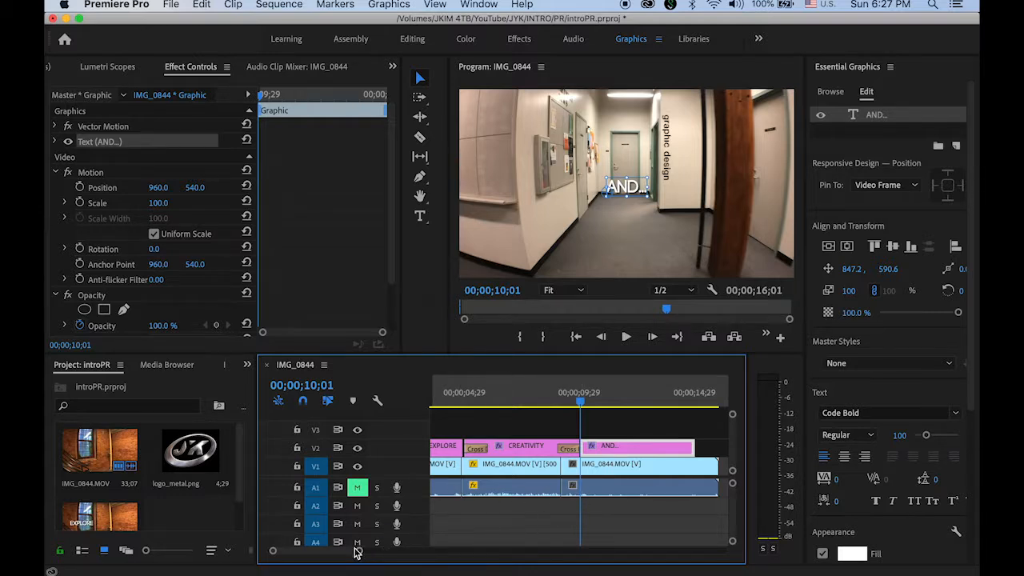
pyautogui.moveTo(327, 555)
pyautogui.mouseDown()
pyautogui.moveTo(340, 558)
pyautogui.moveTo(331, 553)
pyautogui.mouseUp()
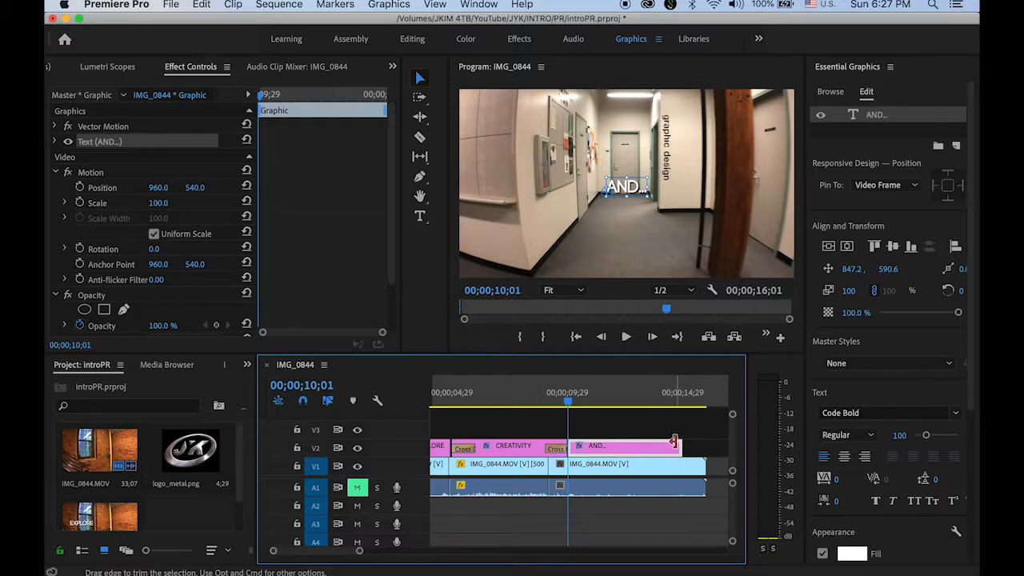
pyautogui.moveTo(678, 446); pyautogui.dragTo(591, 448)
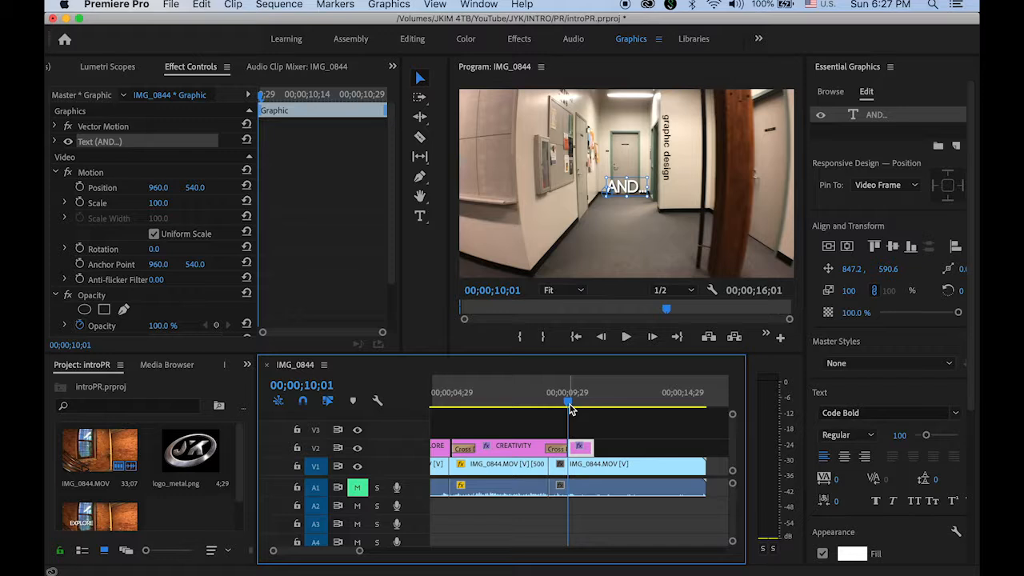
# Step: Add Opacity keyframes to the AND... graphic at 00;00;10;01, 00;00;10;17 and its end at 00;00;11;06
pyautogui.moveTo(571, 409)
pyautogui.mouseDown()
pyautogui.moveTo(593, 414)
pyautogui.moveTo(568, 417)
pyautogui.mouseUp()
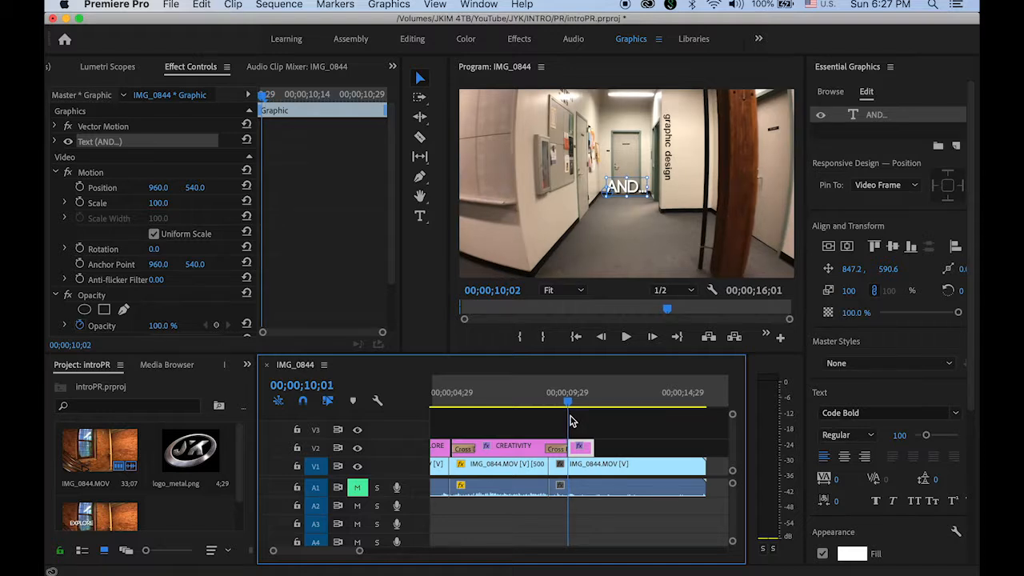
pyautogui.moveTo(360, 550); pyautogui.dragTo(295, 553)
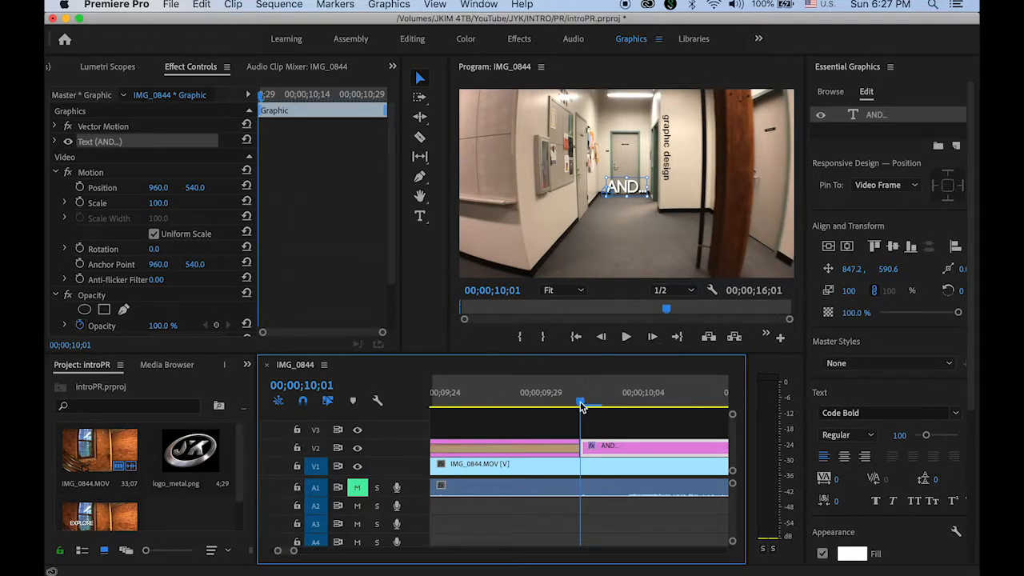
pyautogui.moveTo(590, 407)
pyautogui.mouseDown()
pyautogui.moveTo(601, 408)
pyautogui.moveTo(587, 409)
pyautogui.mouseUp()
pyautogui.moveTo(391, 192); pyautogui.dragTo(391, 238)
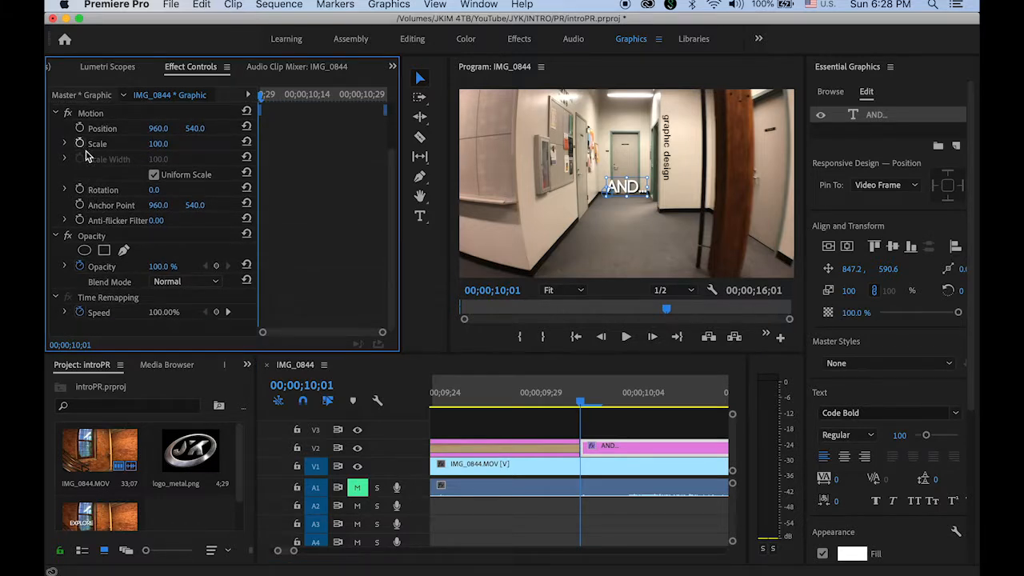
pyautogui.click(216, 265)
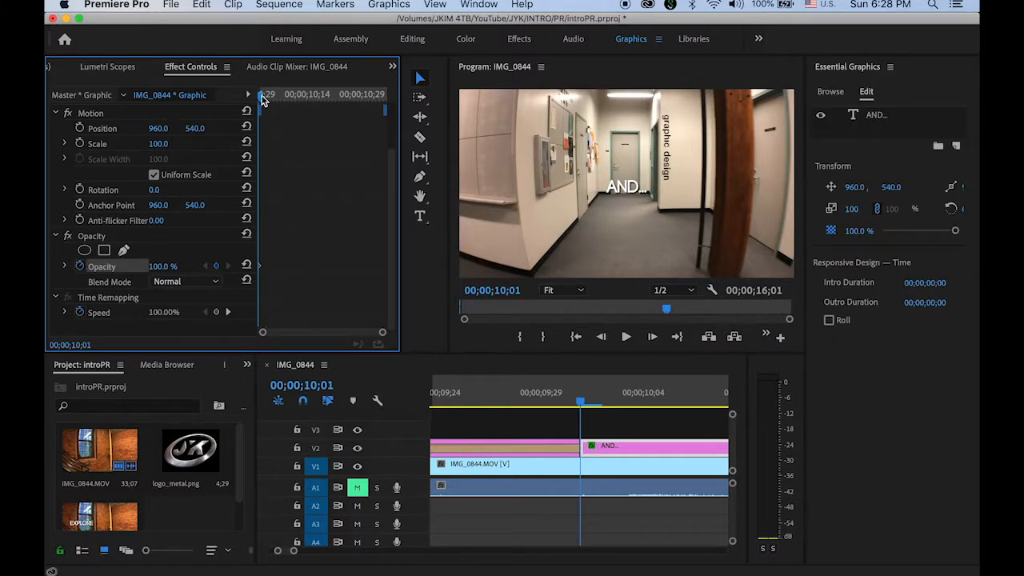
pyautogui.moveTo(262, 98); pyautogui.dragTo(321, 106)
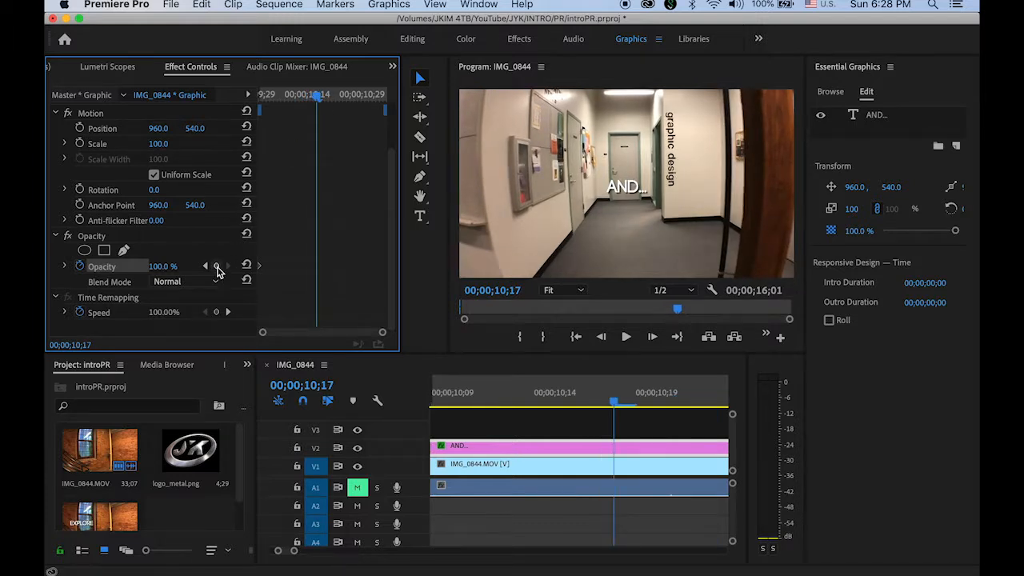
pyautogui.click(216, 267)
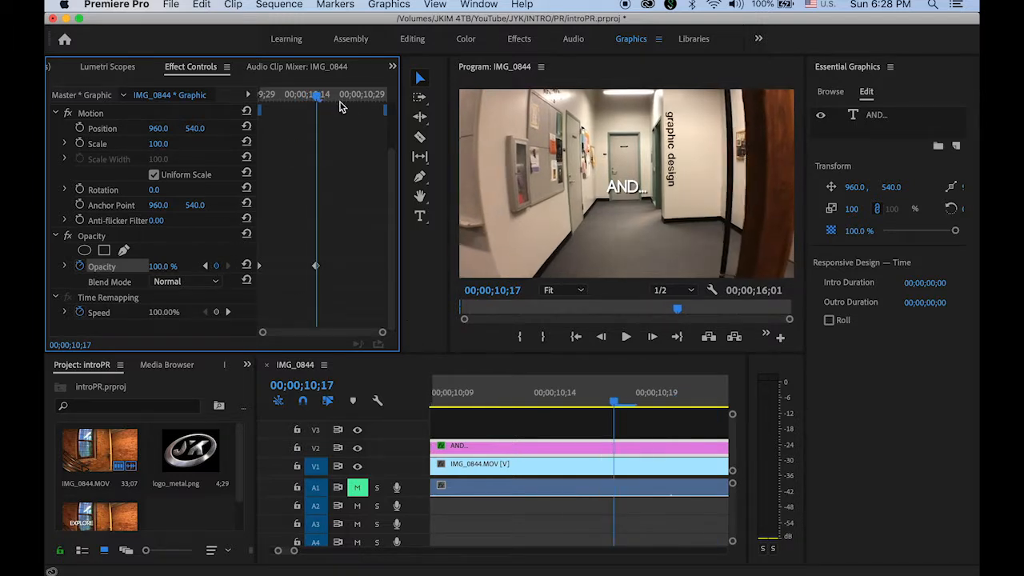
pyautogui.moveTo(340, 106); pyautogui.dragTo(390, 116)
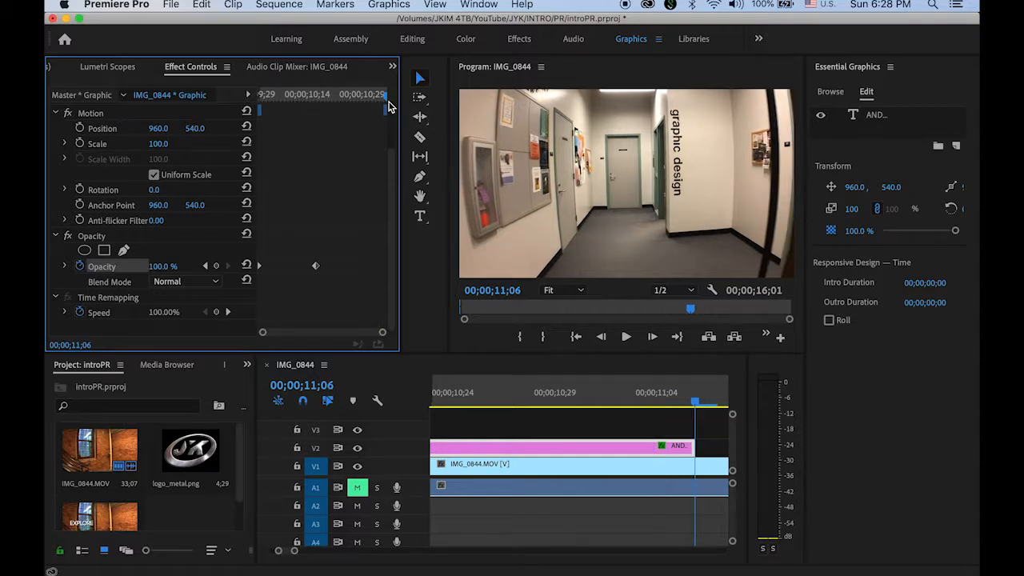
pyautogui.click(216, 266)
# Step: Set the AND... graphic's opacity to 0% at its first keyframe, 00;00;10;01
pyautogui.moveTo(384, 100); pyautogui.dragTo(252, 146)
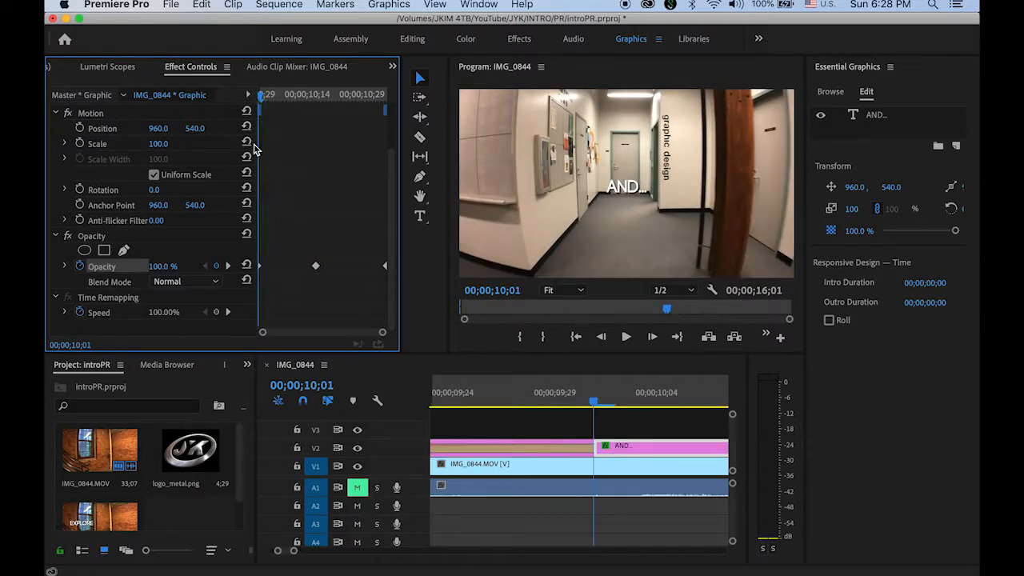
pyautogui.moveTo(383, 335); pyautogui.dragTo(325, 337)
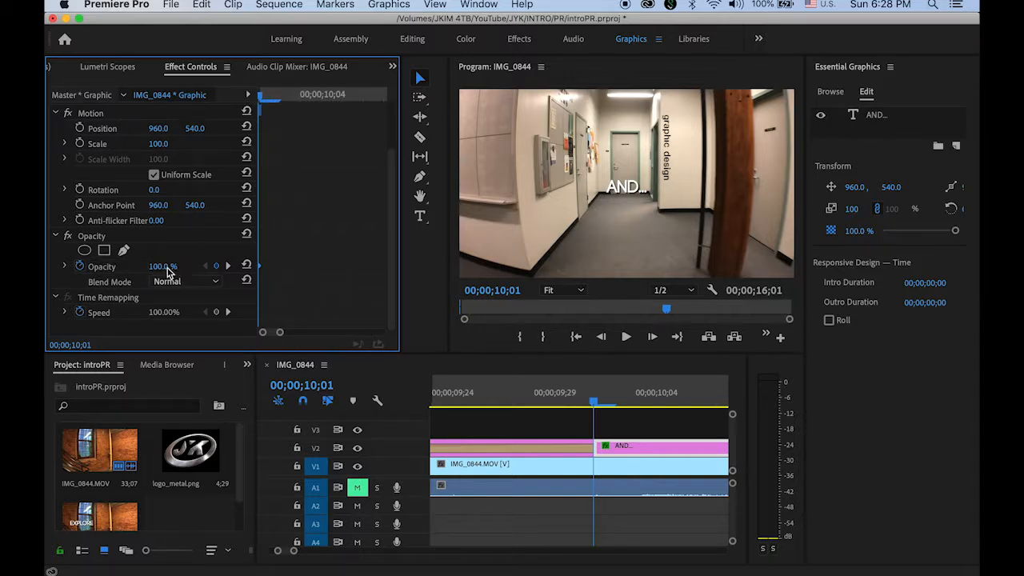
pyautogui.moveTo(167, 272)
pyautogui.mouseDown()
pyautogui.moveTo(136, 272)
pyautogui.moveTo(168, 268)
pyautogui.mouseUp()
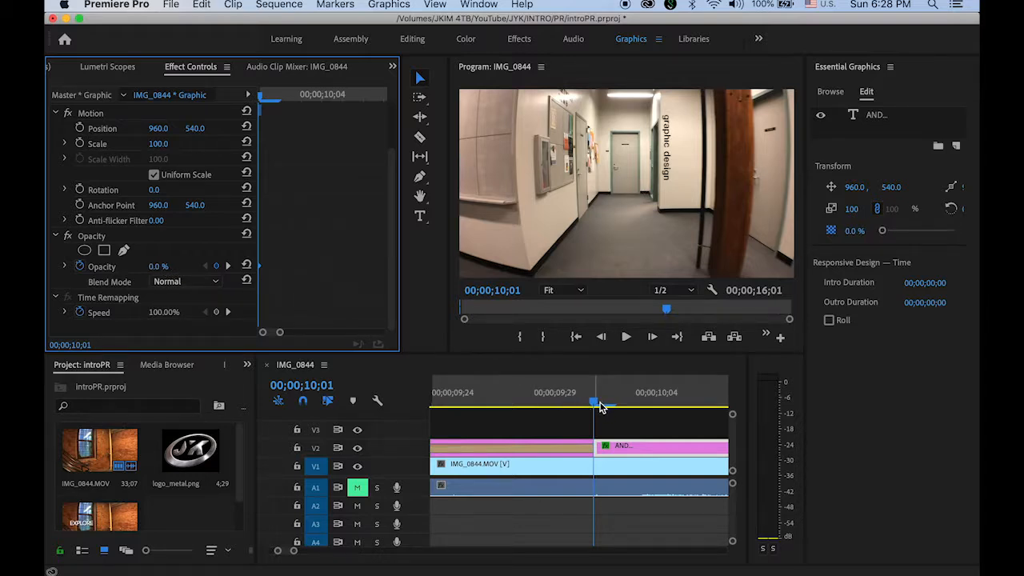
# Step: Set the AND... graphic's opacity to 0% at its last keyframe, 00;00;11;06
pyautogui.moveTo(280, 334); pyautogui.dragTo(406, 344)
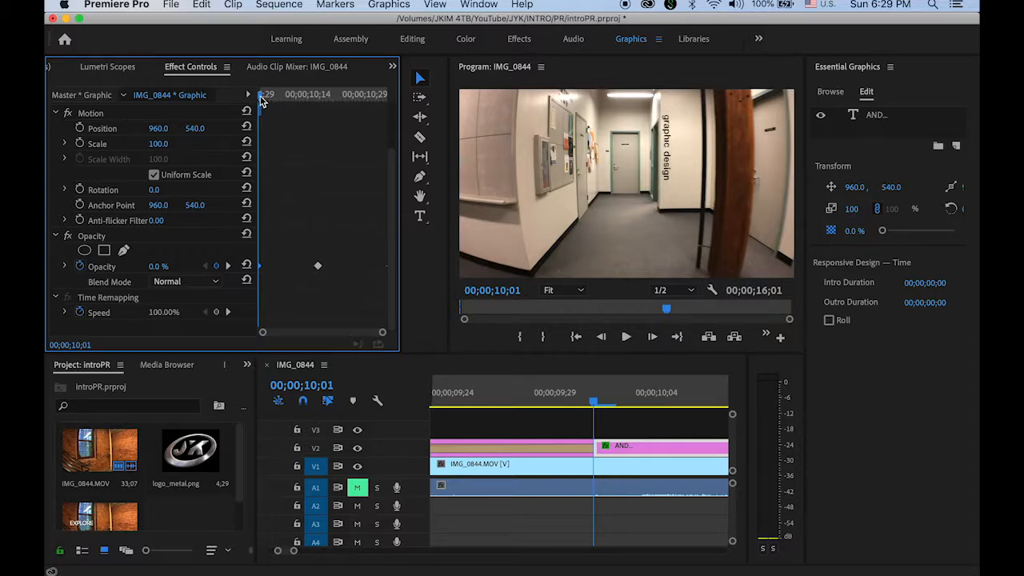
pyautogui.moveTo(260, 99); pyautogui.dragTo(391, 122)
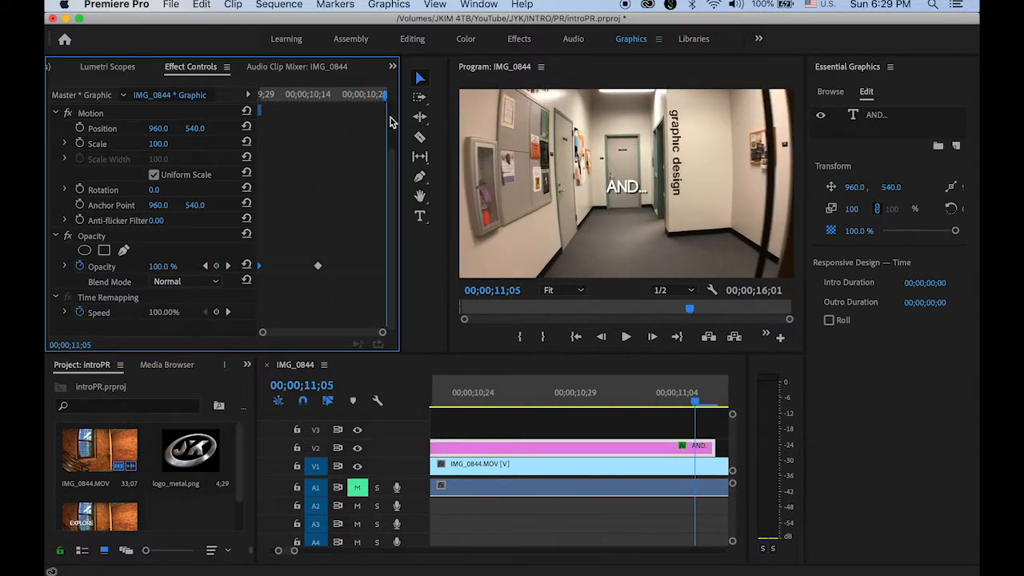
pyautogui.moveTo(382, 334); pyautogui.dragTo(350, 339)
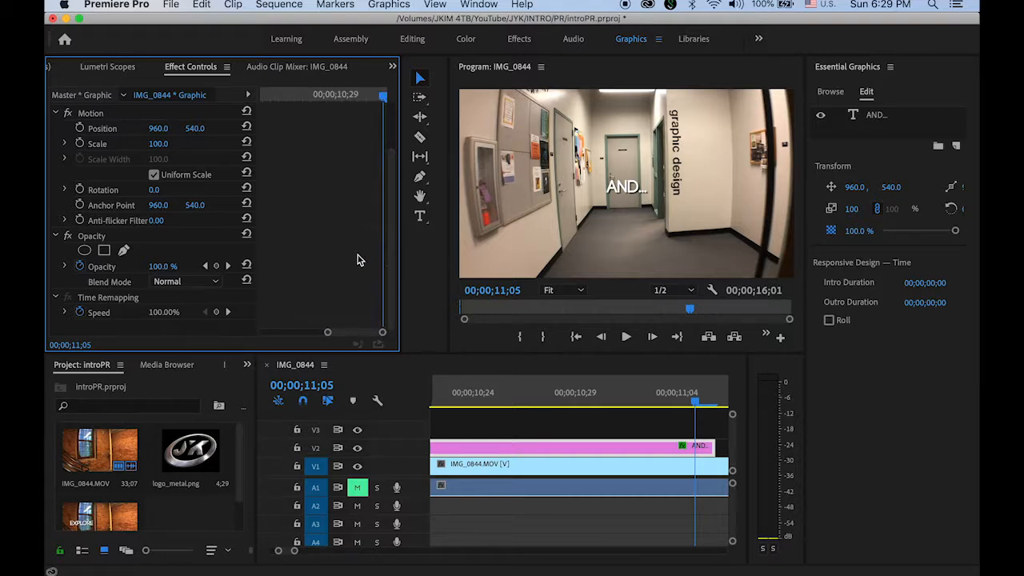
pyautogui.moveTo(327, 332); pyautogui.dragTo(347, 332)
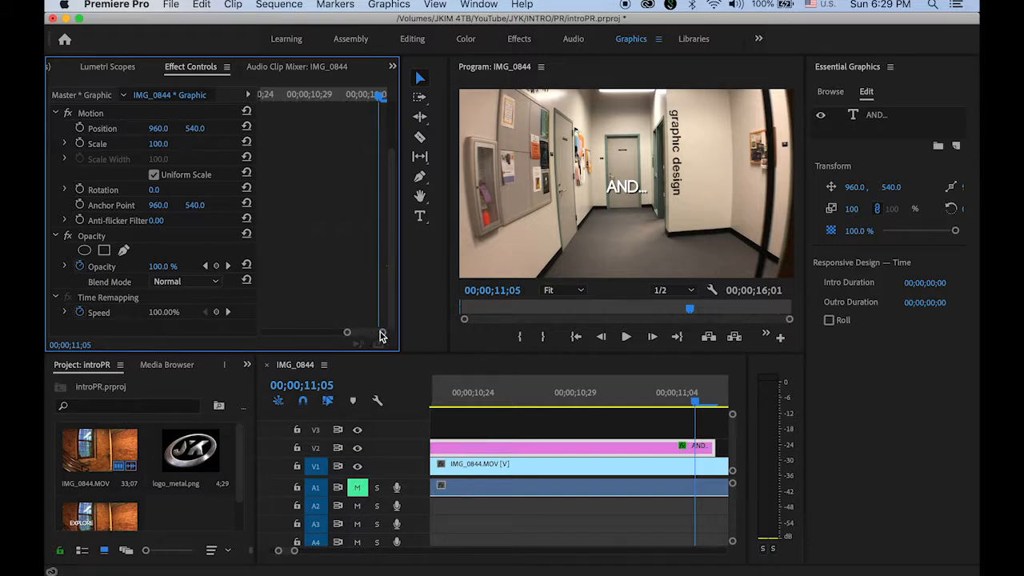
pyautogui.moveTo(386, 97); pyautogui.dragTo(388, 100)
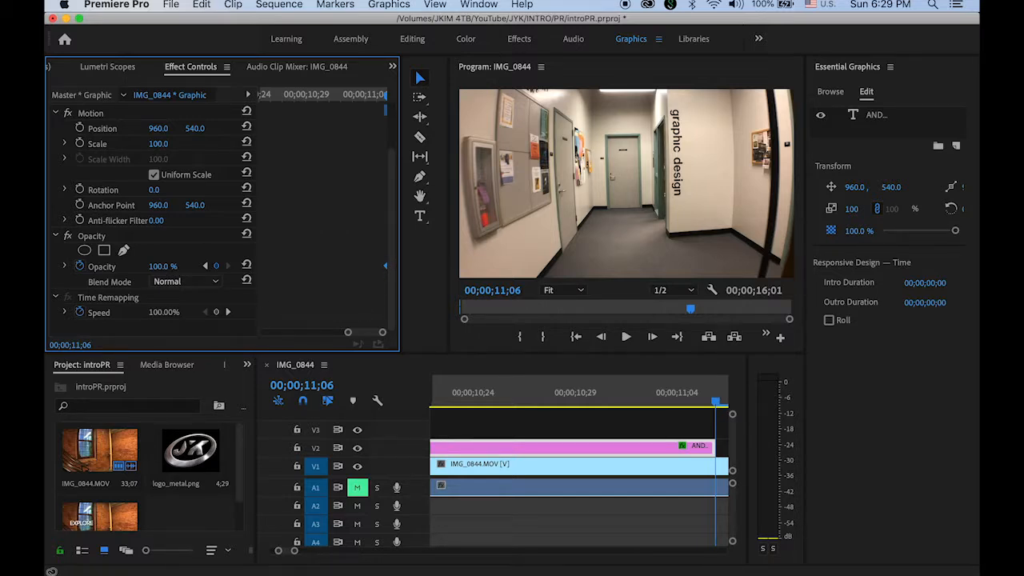
pyautogui.moveTo(160, 266); pyautogui.dragTo(200, 274)
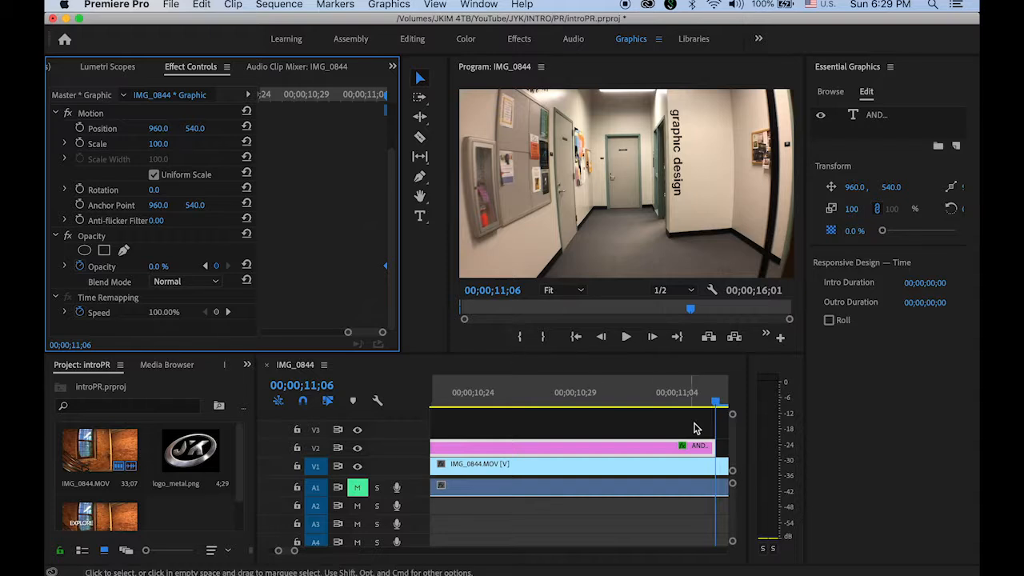
# Step: Play back the sequence across the AND... graphic to check its fade in and out
pyautogui.moveTo(716, 402); pyautogui.dragTo(424, 389)
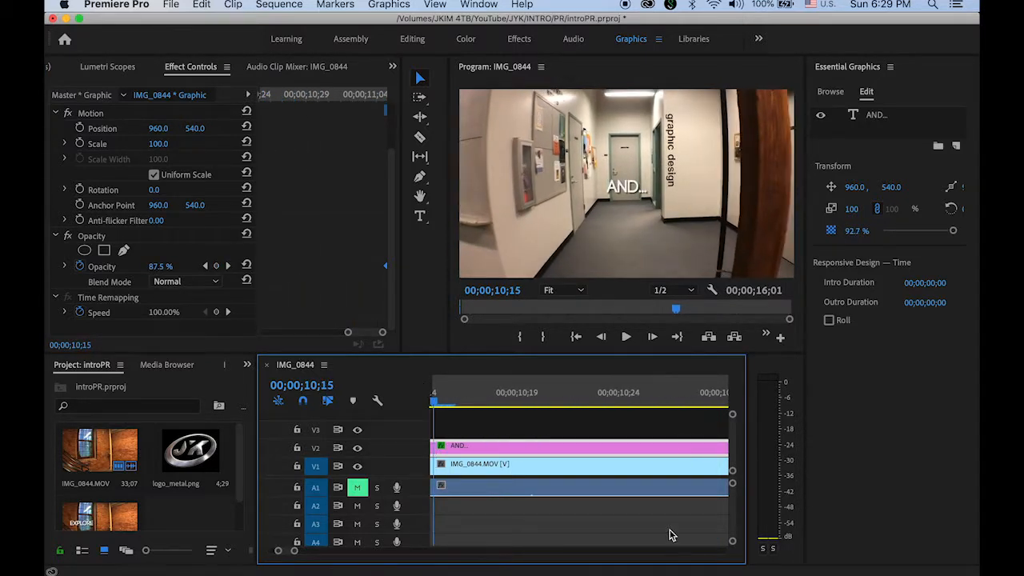
pyautogui.moveTo(295, 551); pyautogui.dragTo(376, 552)
pyautogui.moveTo(579, 405); pyautogui.dragTo(466, 407)
pyautogui.click(627, 336)
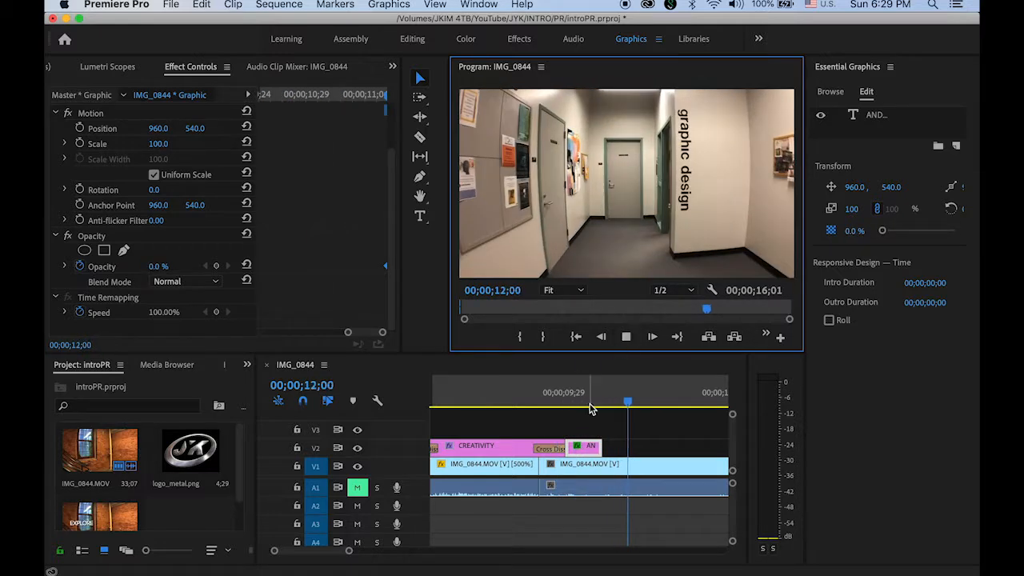
pyautogui.press('space')
# Step: Trim the CREATIVITY graphic's end to the end of the 500% footage clip and extend the AND... graphic's start to meet it
pyautogui.click(513, 447)
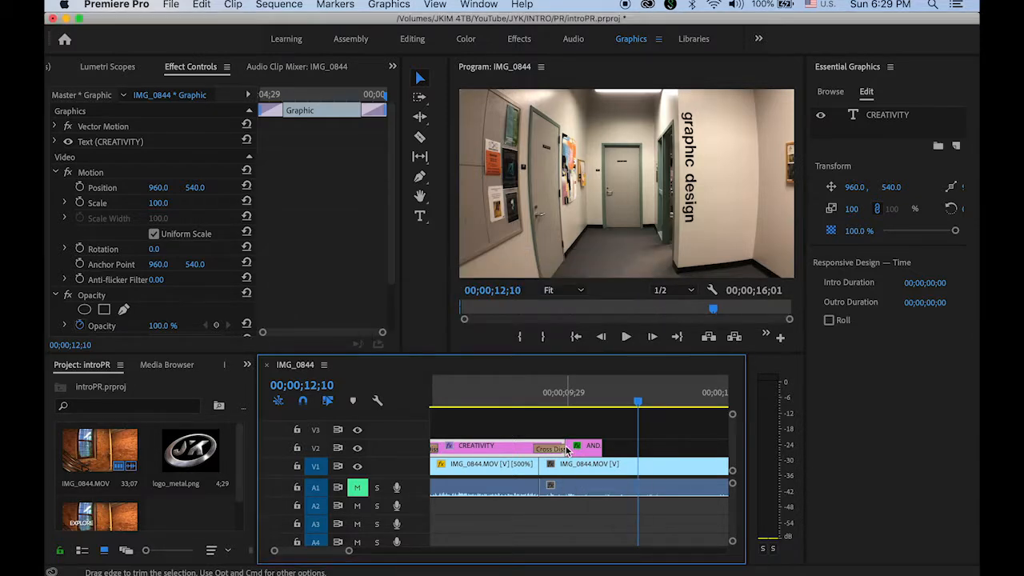
pyautogui.moveTo(558, 445); pyautogui.dragTo(537, 446)
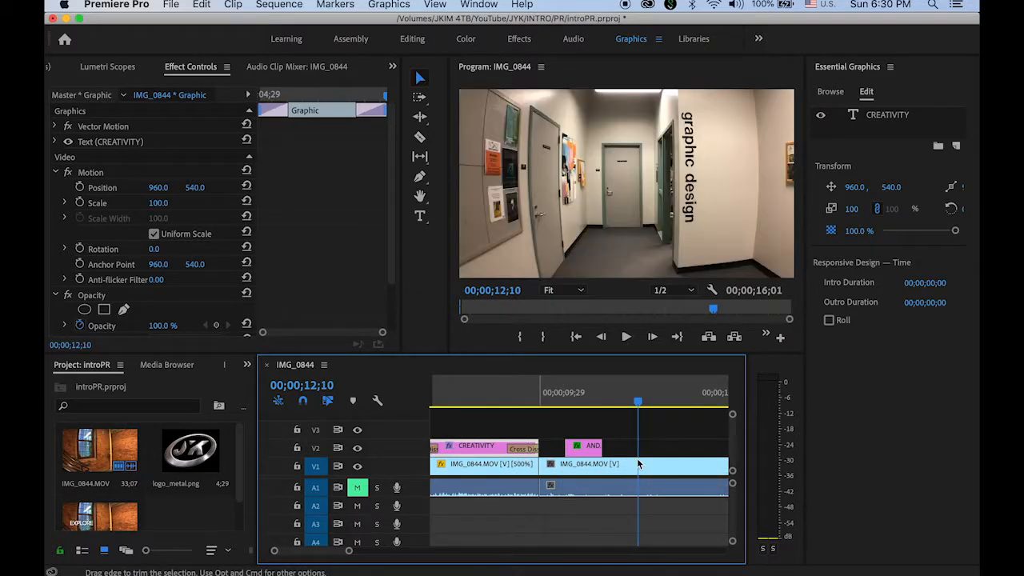
pyautogui.click(589, 453)
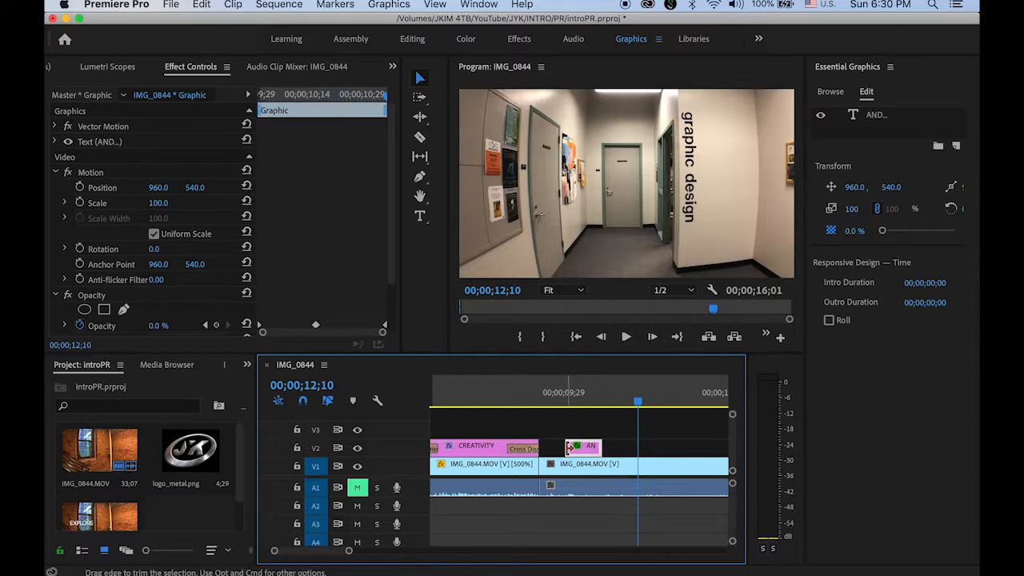
pyautogui.moveTo(567, 453); pyautogui.dragTo(541, 449)
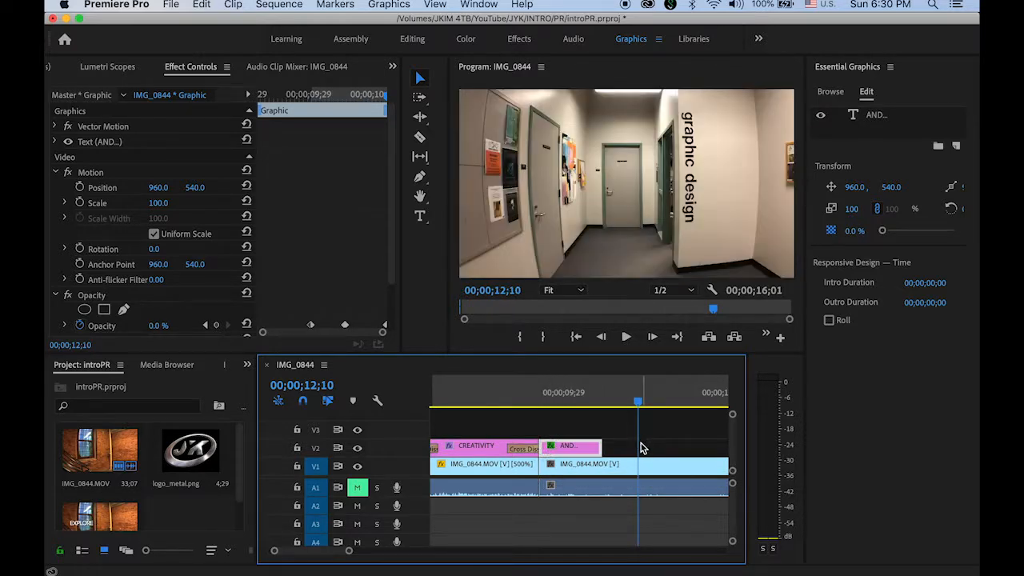
# Step: Add the text YOURSELF over the hallway footage at 00;00;11;19, after the AND... graphic
pyautogui.moveTo(639, 402); pyautogui.dragTo(619, 432)
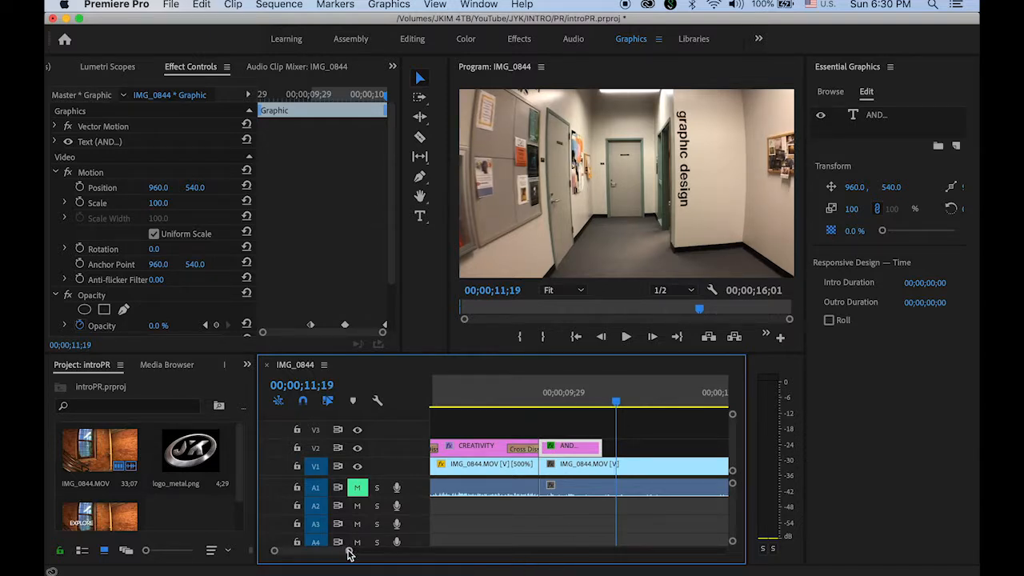
pyautogui.moveTo(349, 552); pyautogui.dragTo(378, 551)
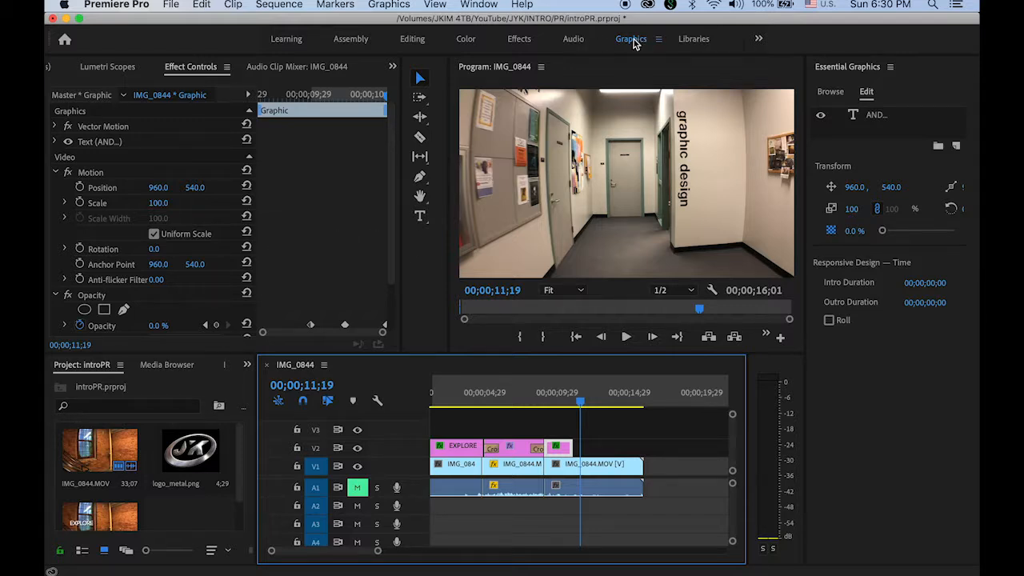
pyautogui.click(420, 216)
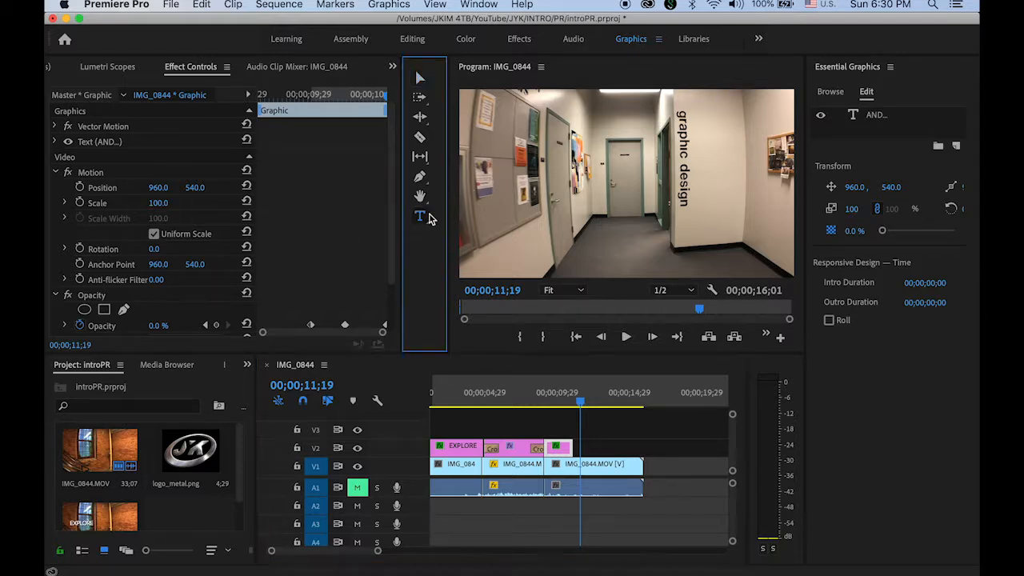
pyautogui.click(567, 230)
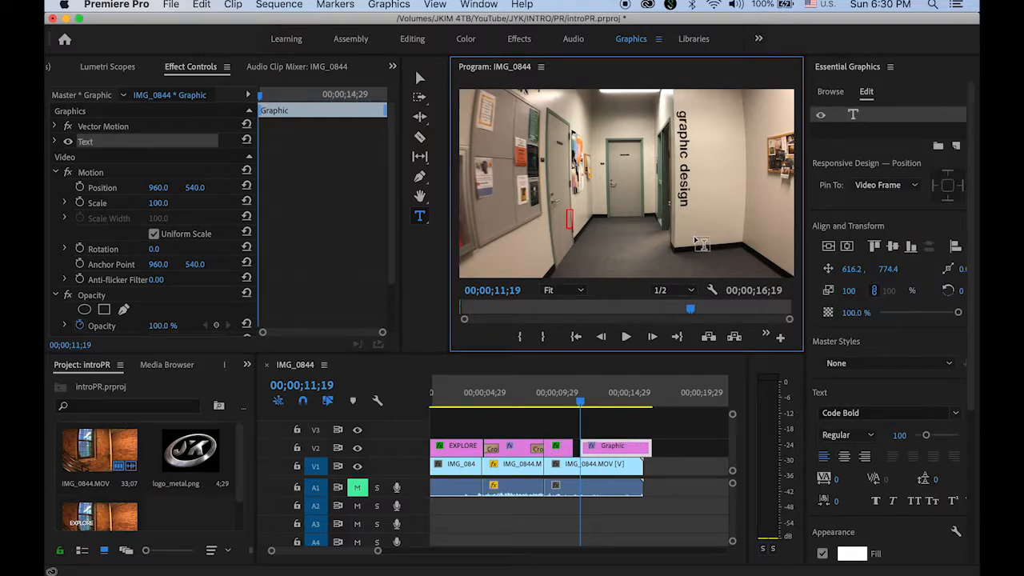
pyautogui.write('YOU')
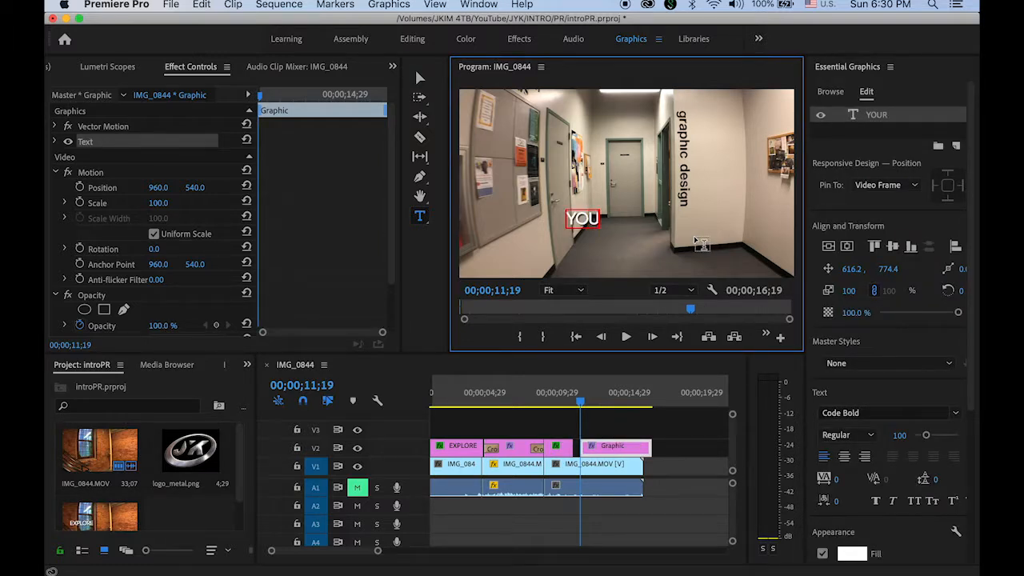
pyautogui.write('RSELF')
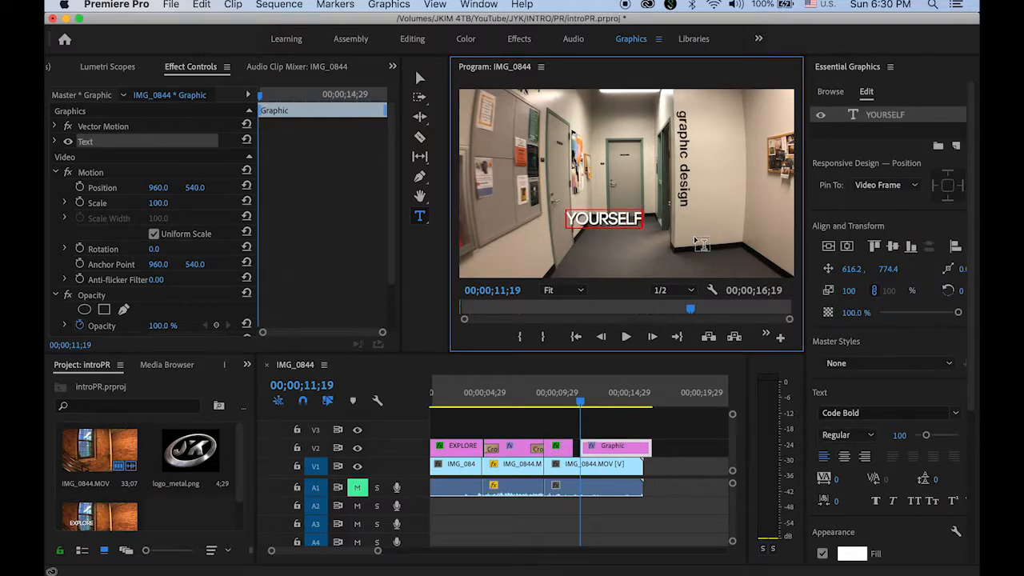
# Step: Scale the YOURSELF text to 155% at about 620.2, 791.4 and shift its graphic earlier so that it ends with the footage
pyautogui.click(417, 79)
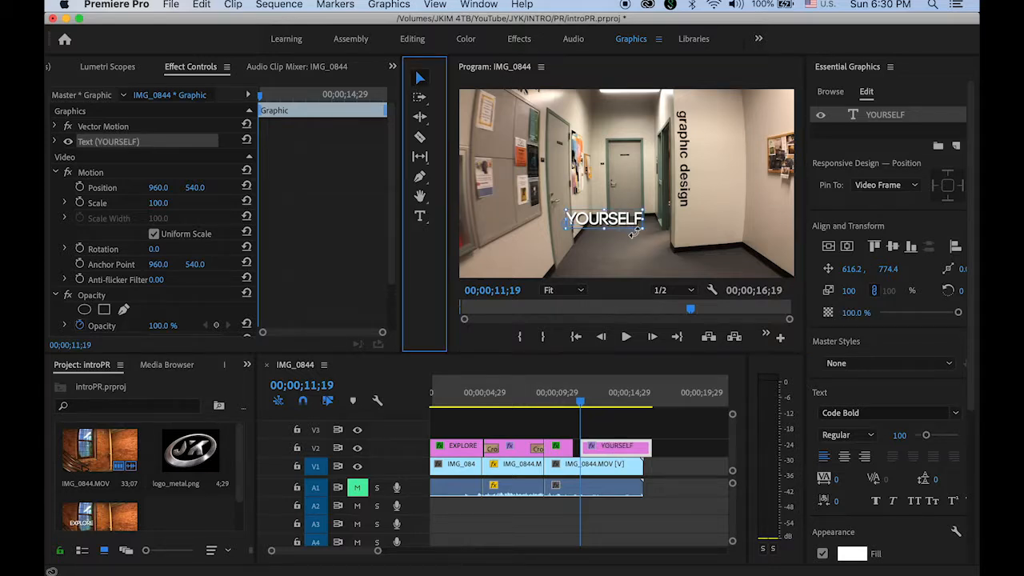
pyautogui.moveTo(644, 230)
pyautogui.mouseDown()
pyautogui.moveTo(660, 239)
pyautogui.moveTo(657, 223)
pyautogui.mouseUp()
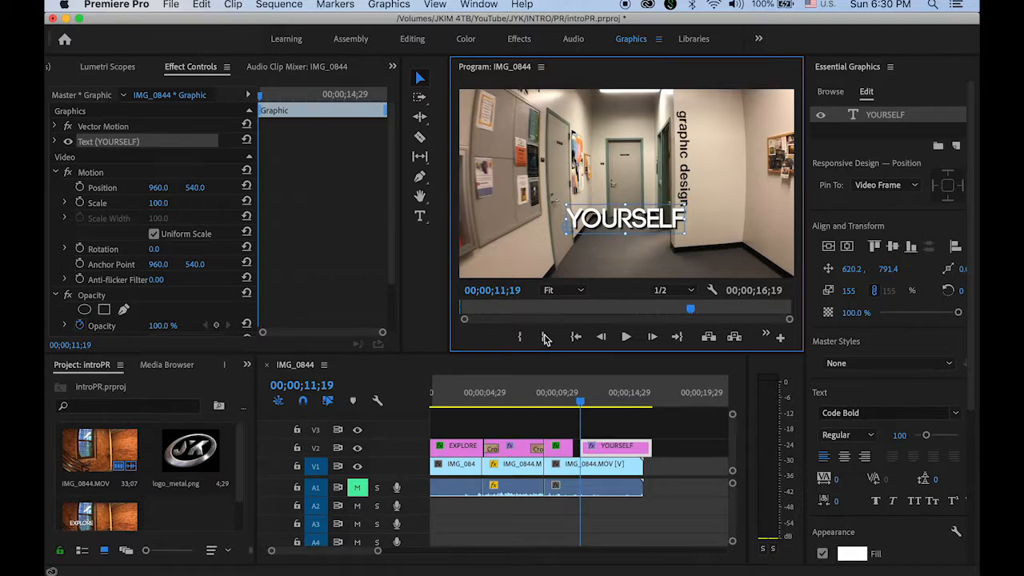
pyautogui.click(627, 451)
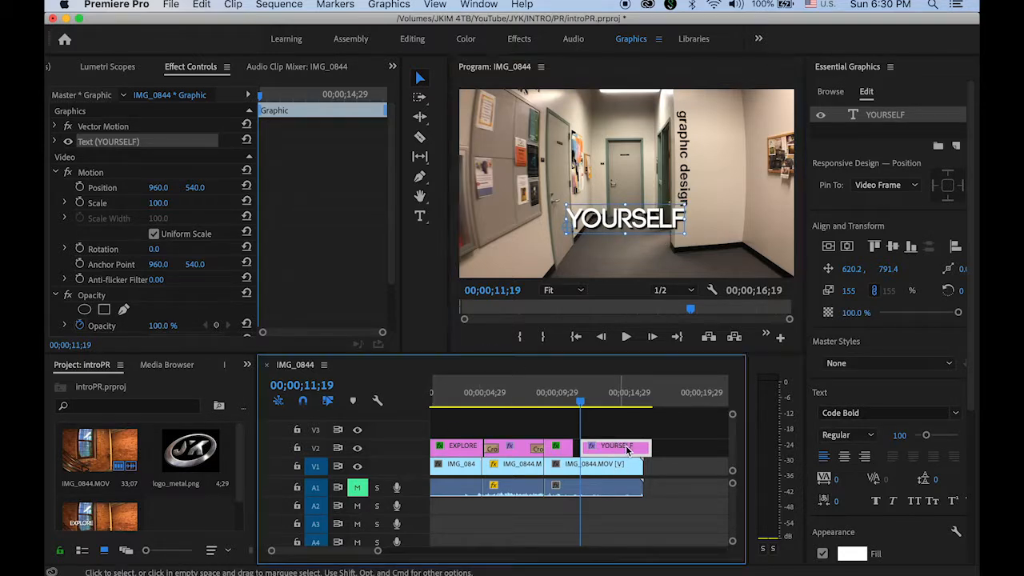
pyautogui.moveTo(630, 452); pyautogui.dragTo(622, 453)
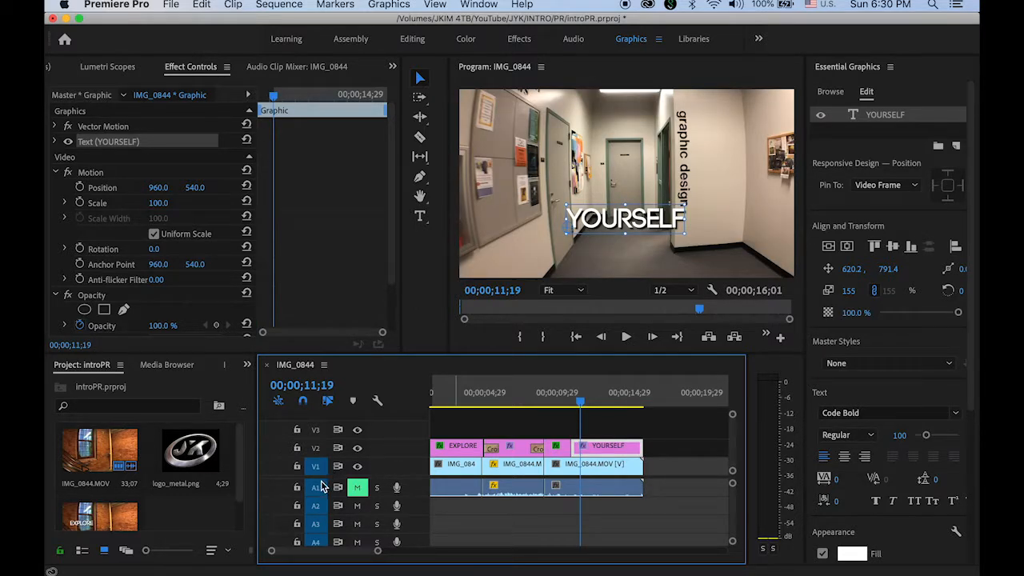
# Step: Place logo_metal.png on track V3 above the YOURSELF graphic, ending with the footage
pyautogui.click(202, 453)
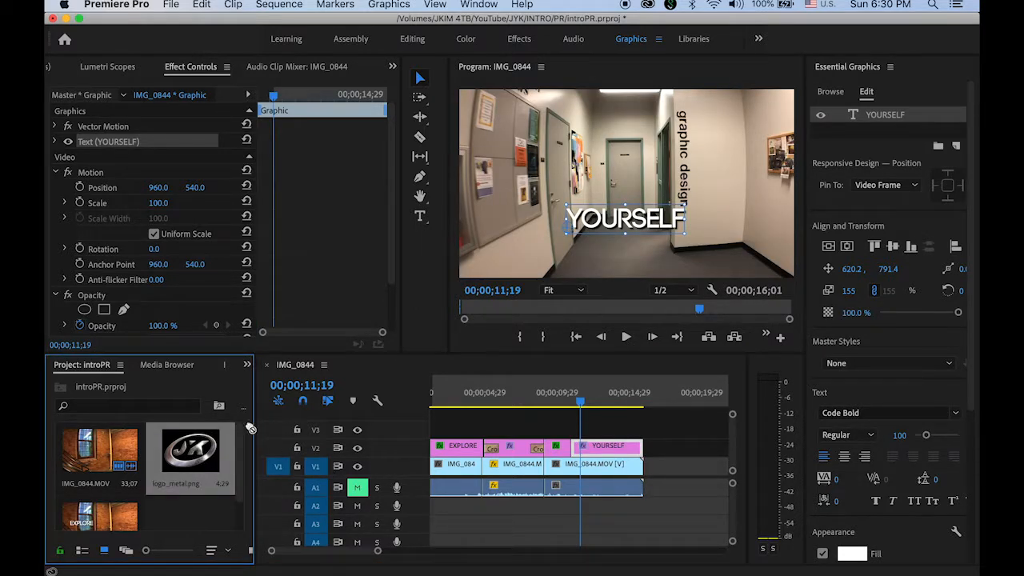
pyautogui.moveTo(250, 428); pyautogui.dragTo(573, 408)
pyautogui.click(576, 406)
pyautogui.moveTo(647, 436); pyautogui.dragTo(640, 442)
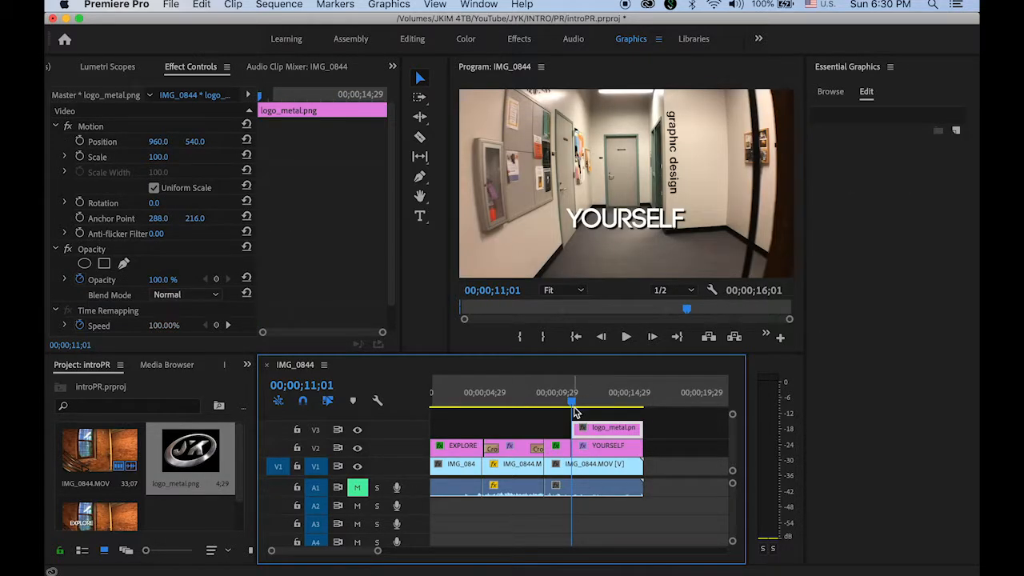
# Step: Move the logo up to about 960.0, 464.7 so that it sits above the YOURSELF text
pyautogui.moveTo(573, 406); pyautogui.dragTo(607, 407)
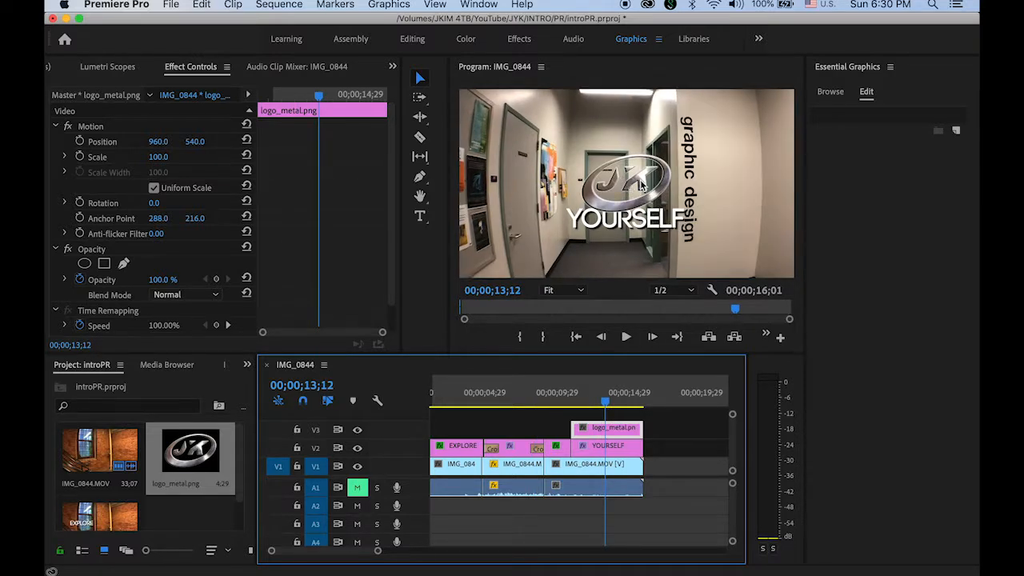
pyautogui.click(640, 184)
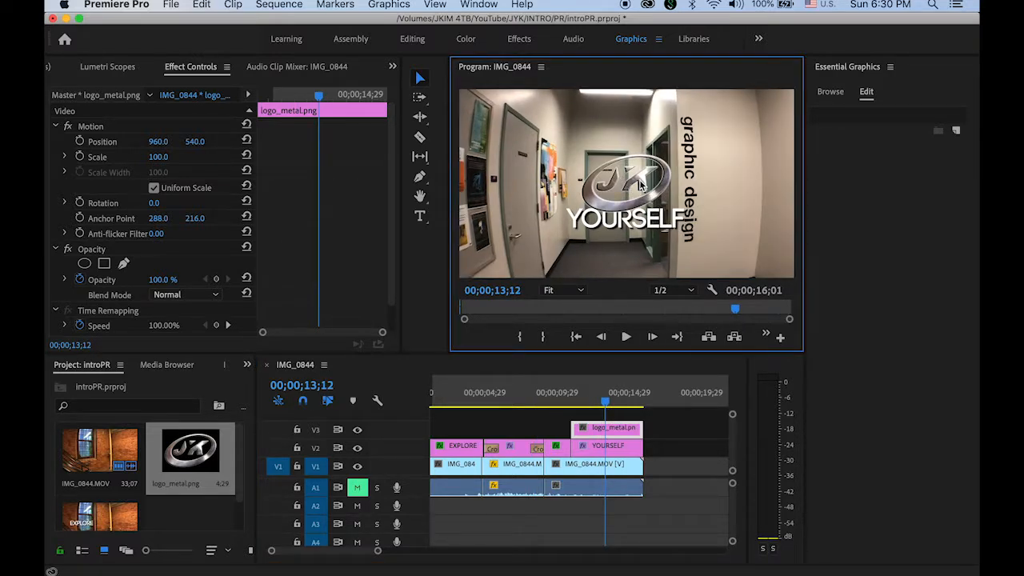
pyautogui.click(640, 184)
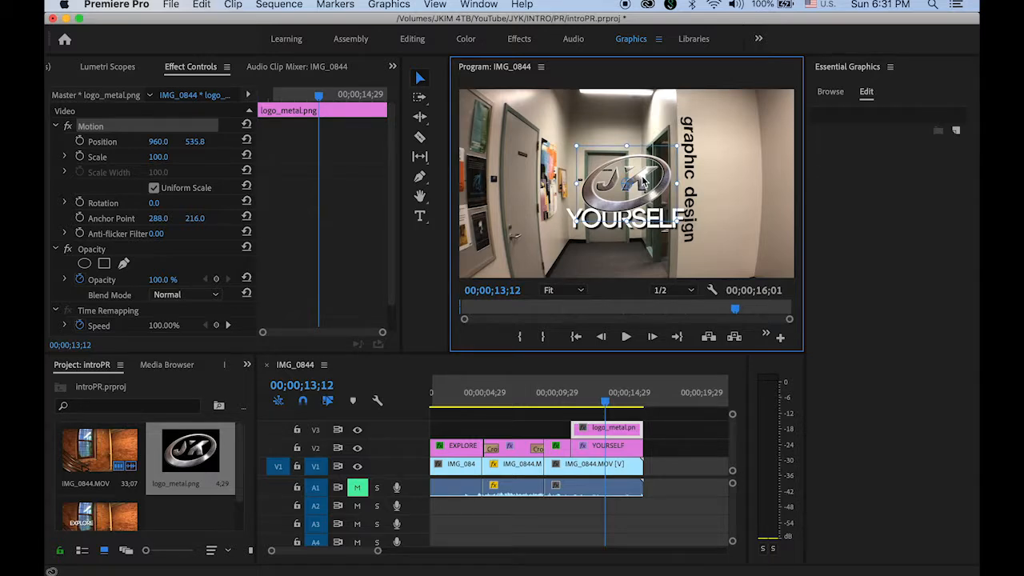
pyautogui.moveTo(641, 182); pyautogui.dragTo(640, 166)
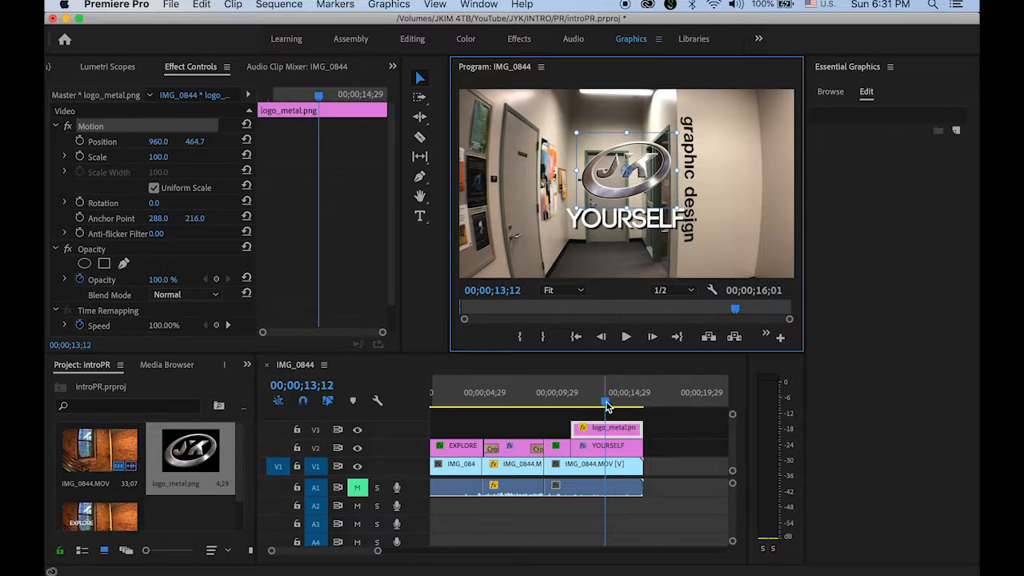
# Step: Shift the logo clip on V3 slightly earlier so that it starts together with the YOURSELF graphic at 00;00;11;01
pyautogui.moveTo(605, 405); pyautogui.dragTo(576, 421)
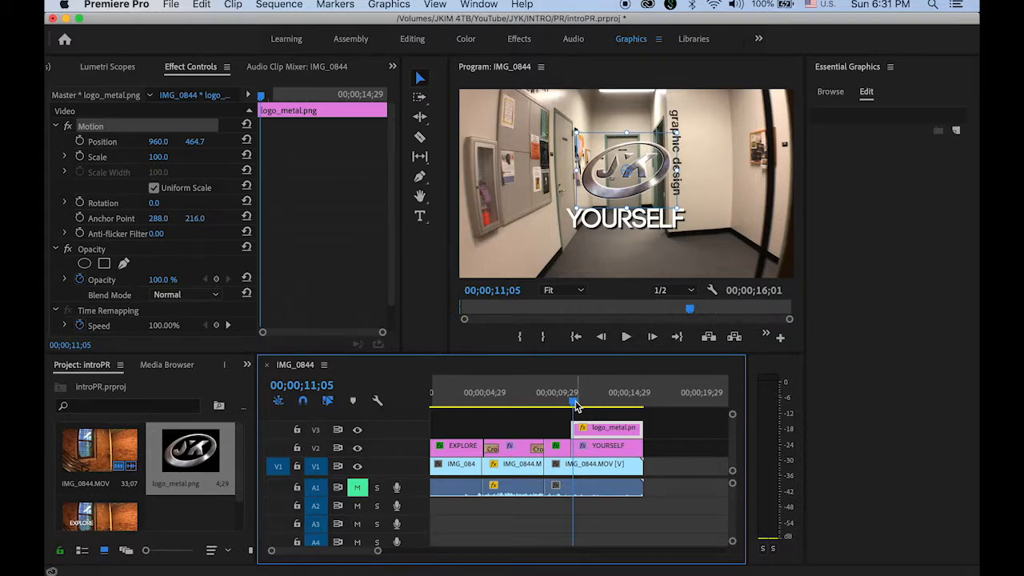
pyautogui.moveTo(573, 404); pyautogui.dragTo(569, 410)
pyautogui.moveTo(560, 414); pyautogui.dragTo(570, 422)
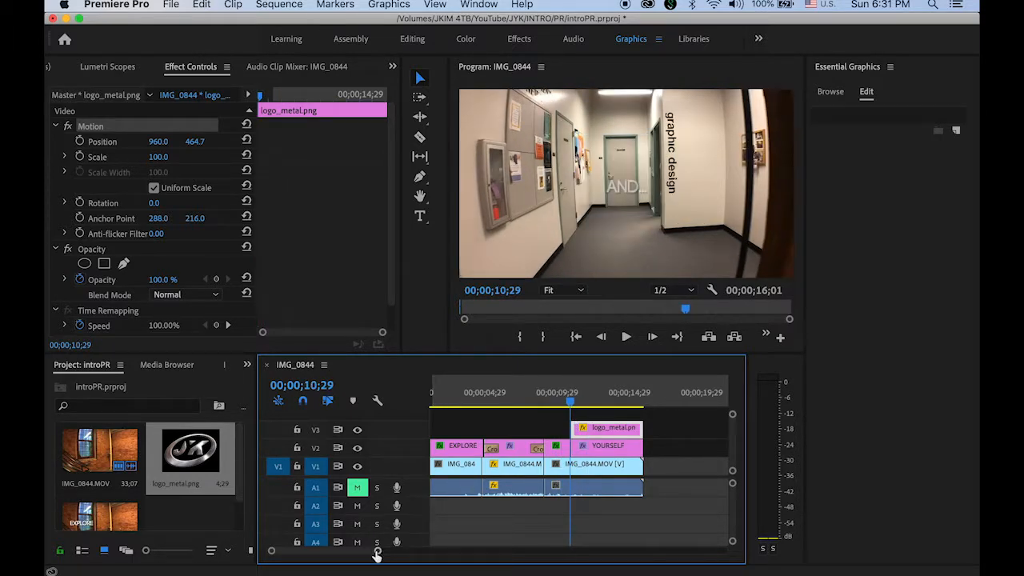
pyautogui.moveTo(377, 550); pyautogui.dragTo(325, 551)
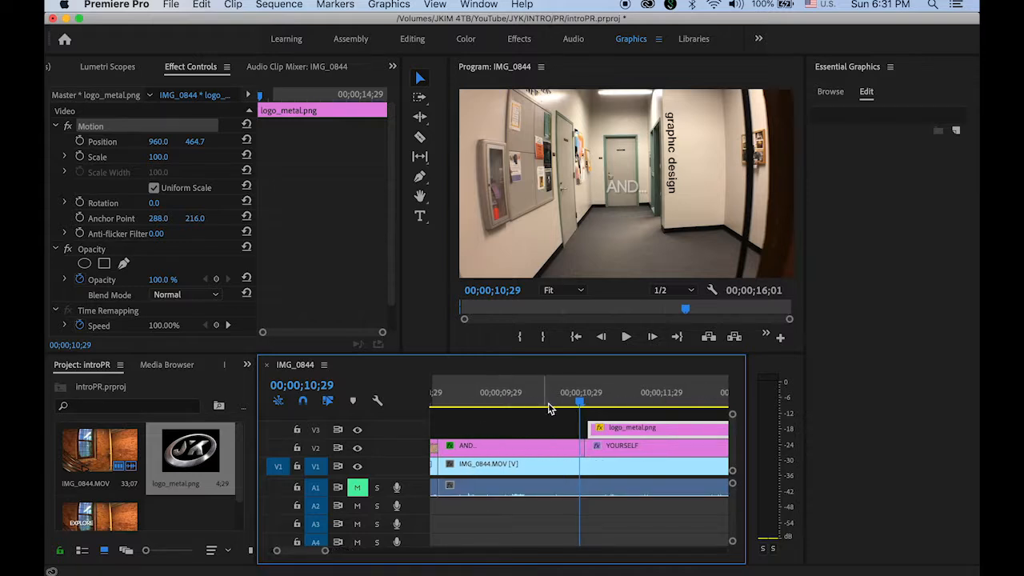
pyautogui.click(585, 402)
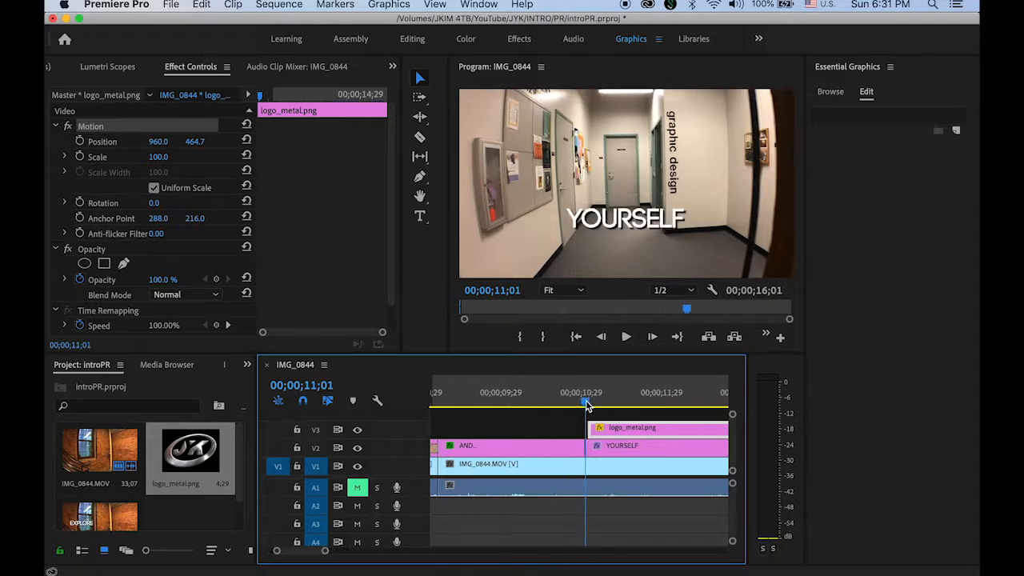
pyautogui.click(644, 452)
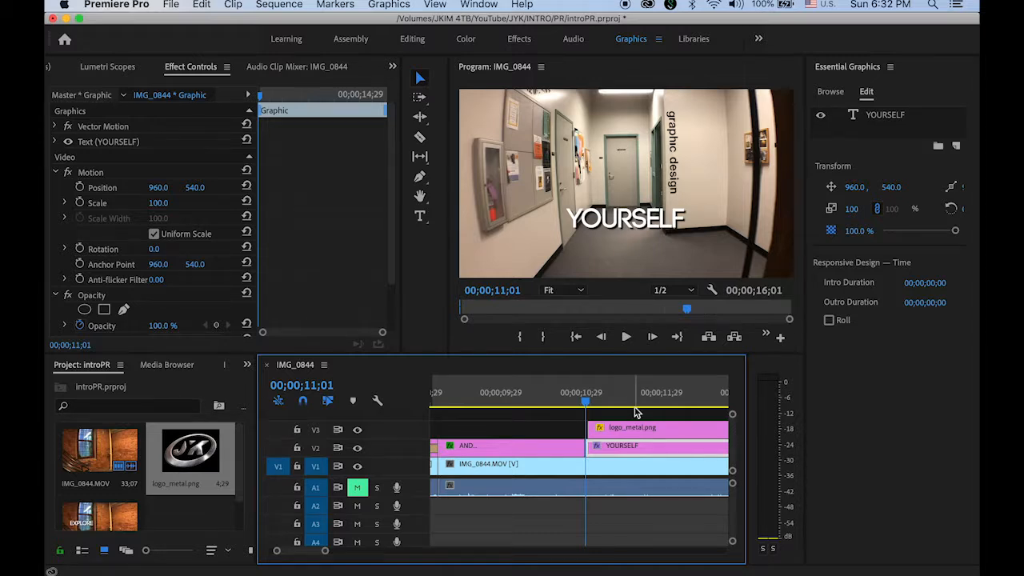
pyautogui.click(656, 429)
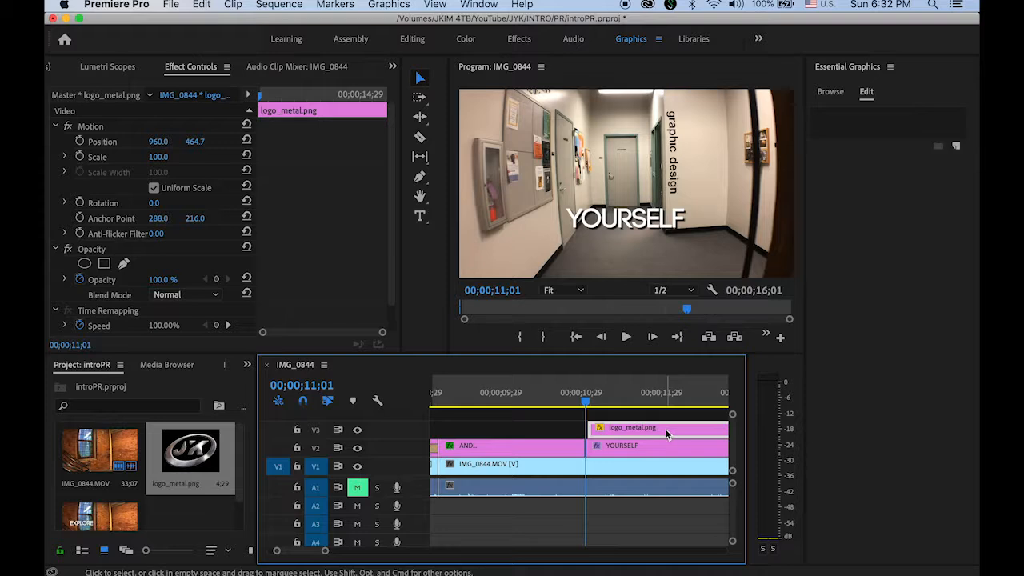
pyautogui.moveTo(667, 428); pyautogui.dragTo(664, 428)
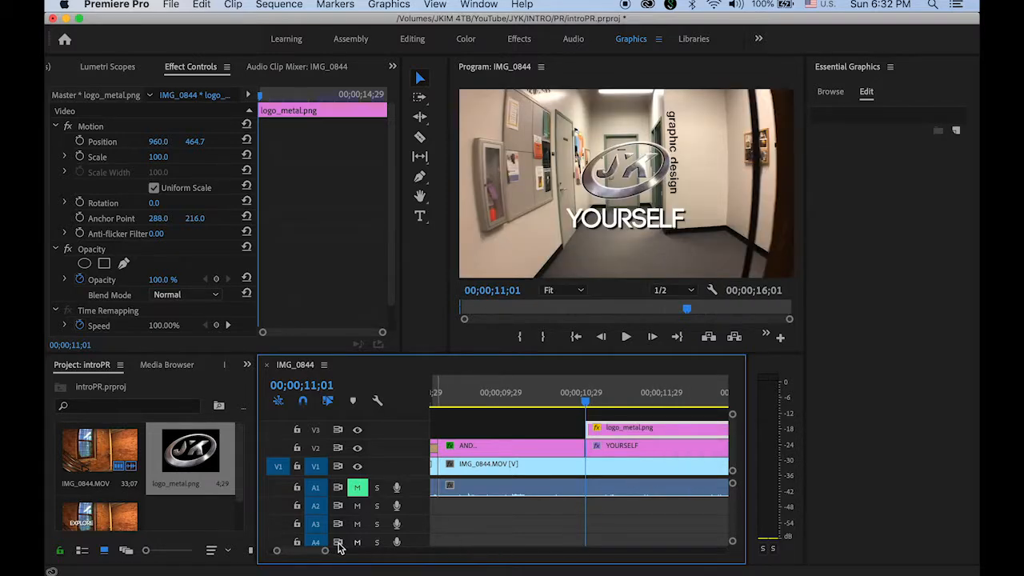
# Step: Extend the end of the logo clip so that it finishes with the YOURSELF graphic and the footage
pyautogui.moveTo(313, 552); pyautogui.dragTo(307, 552)
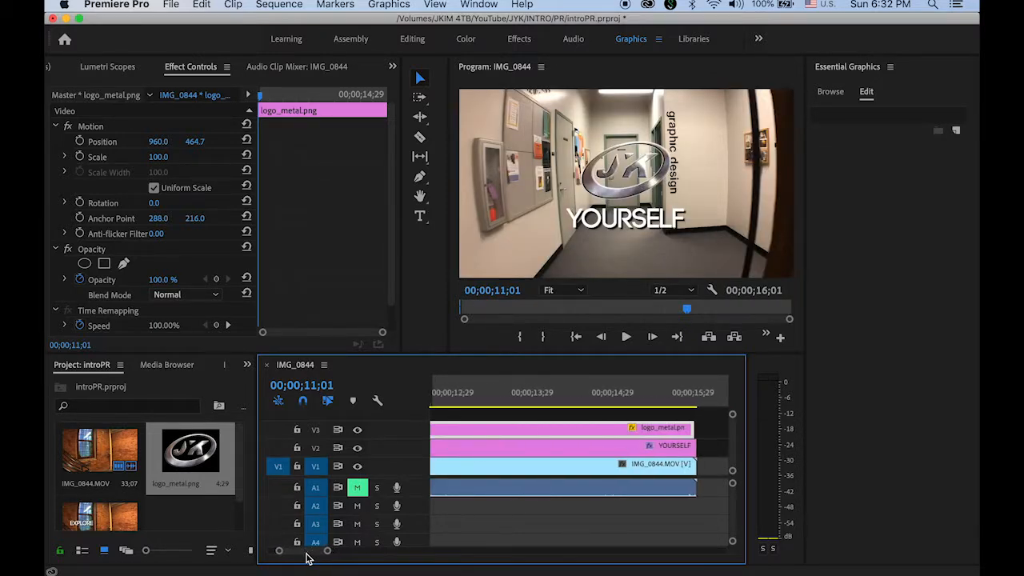
pyautogui.click(696, 428)
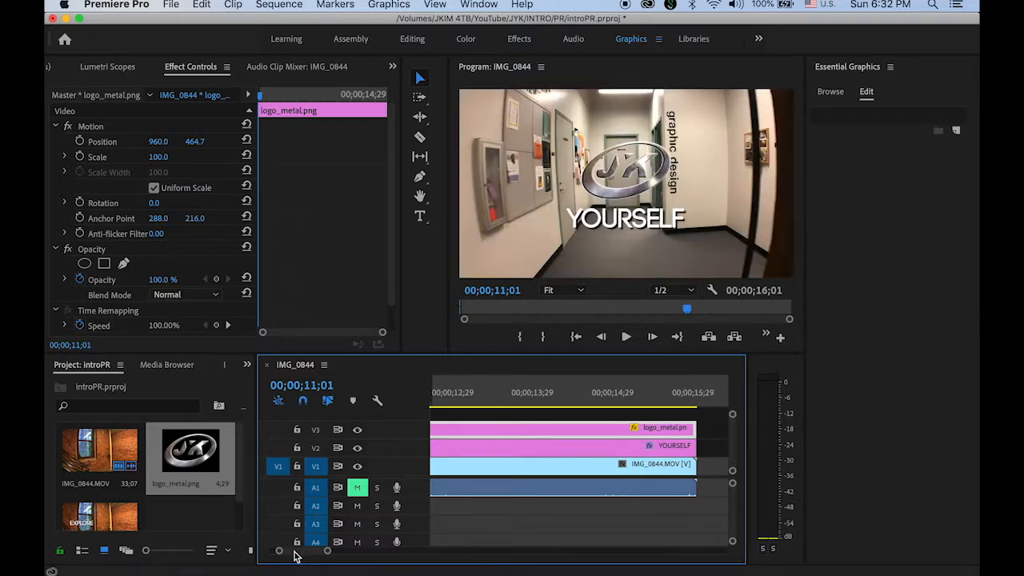
pyautogui.moveTo(301, 552); pyautogui.dragTo(298, 552)
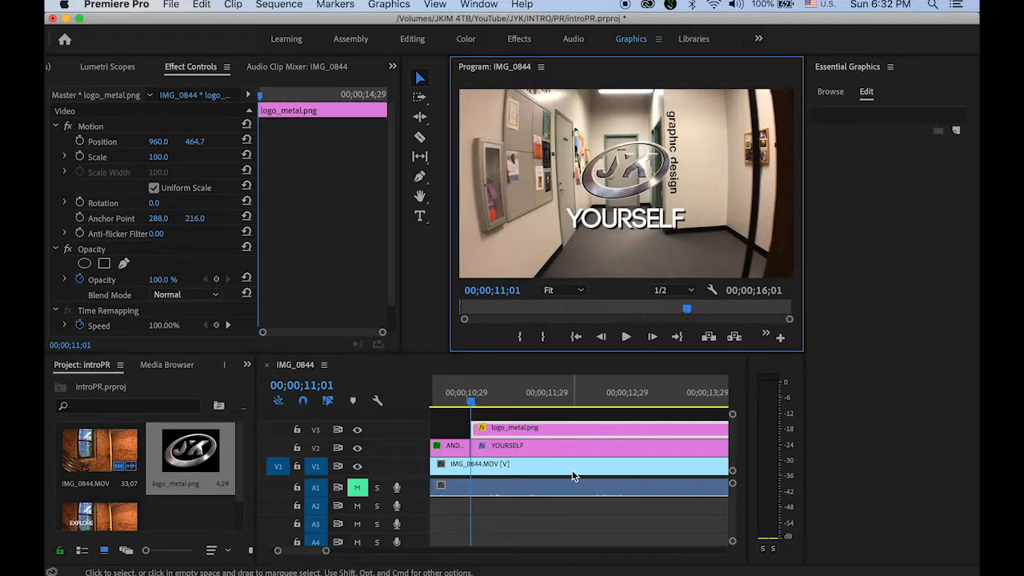
# Step: Add Motion Scale keyframes of 100 to the YOURSELF graphic at its start, 00;00;11;01, and its end, 00;00;16;01
pyautogui.click(577, 449)
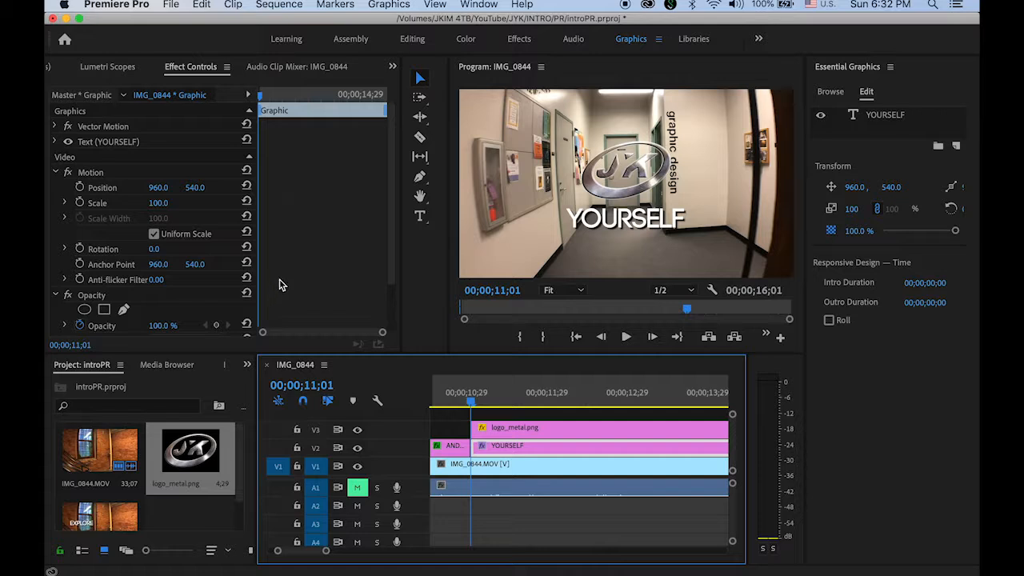
pyautogui.click(80, 204)
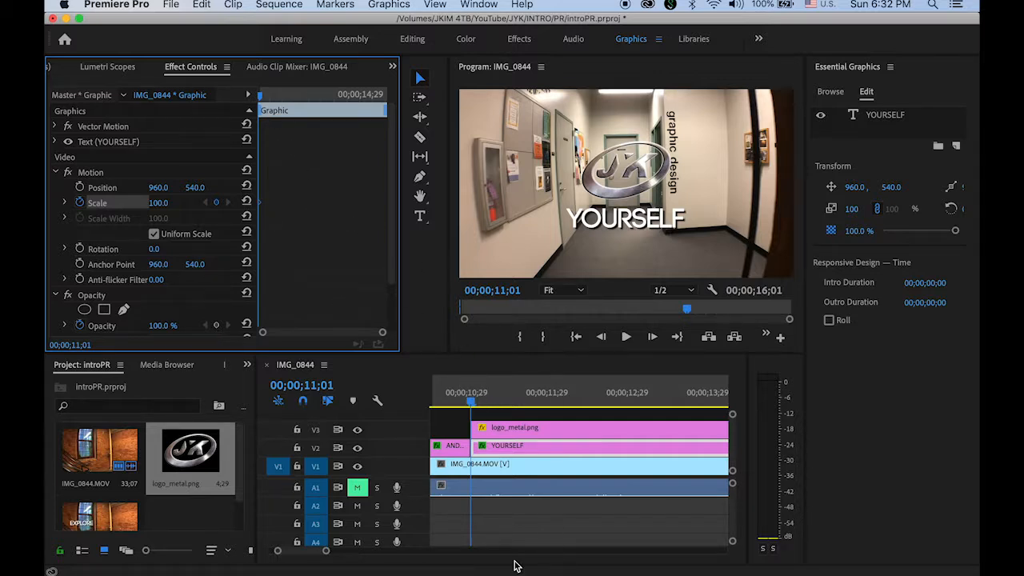
pyautogui.scroll(-5, 304, 551)
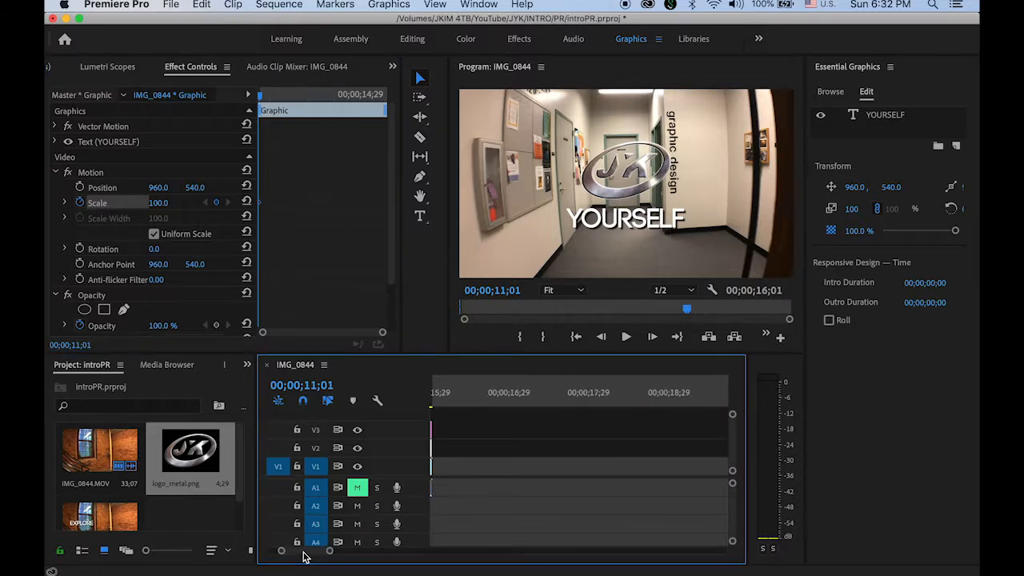
pyautogui.click(607, 399)
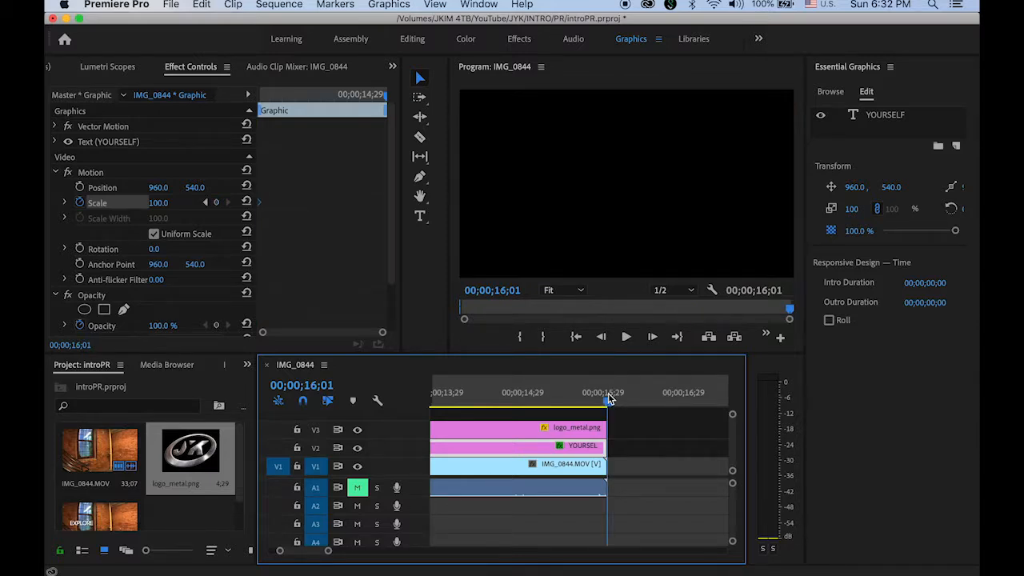
pyautogui.press('Left')
pyautogui.press('Right')
pyautogui.click(216, 203)
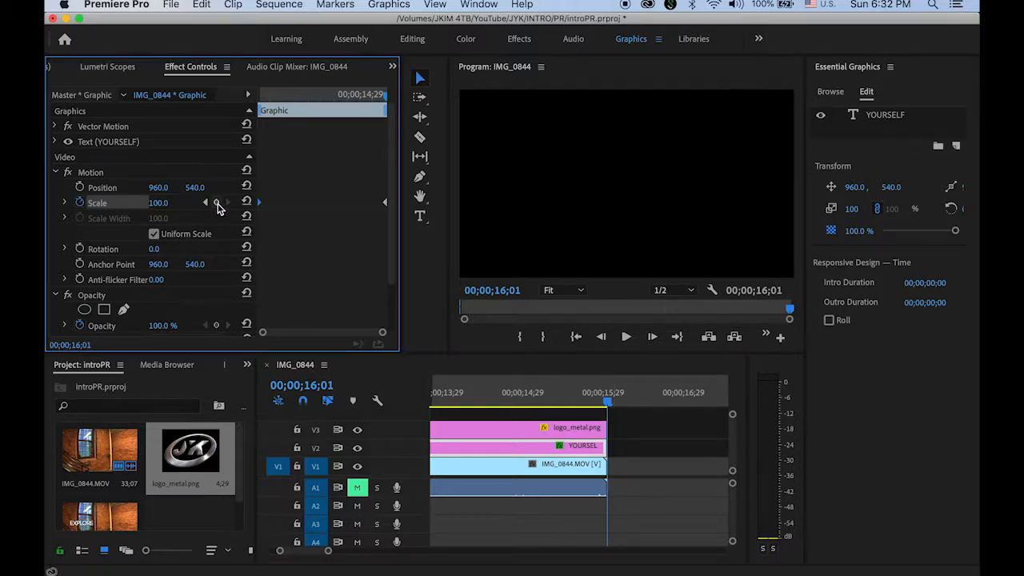
# Step: Add another Scale keyframe of 100 to the YOURSELF graphic at 00;00;12;15
pyautogui.moveTo(608, 404); pyautogui.dragTo(689, 472)
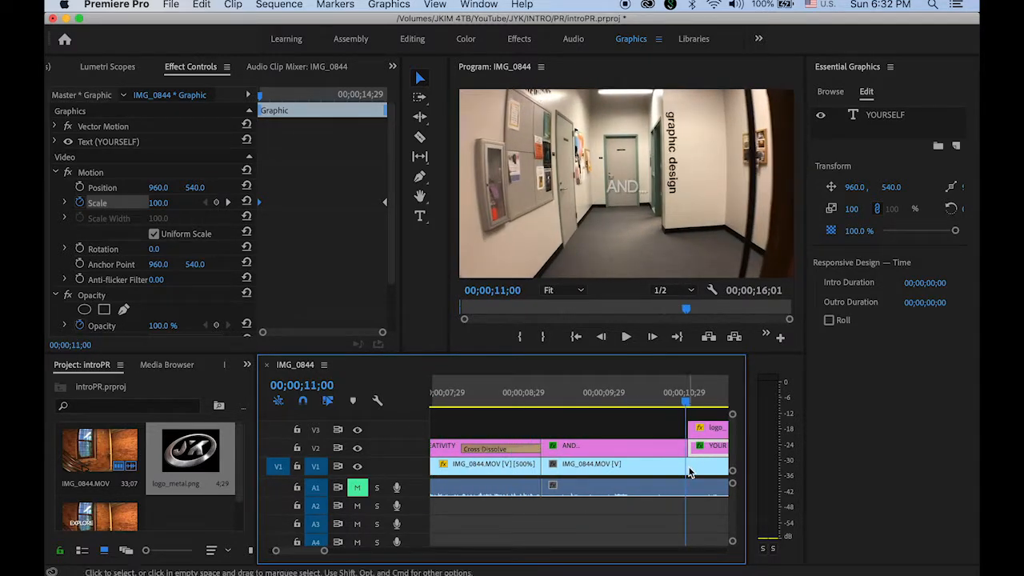
pyautogui.moveTo(696, 409); pyautogui.dragTo(712, 404)
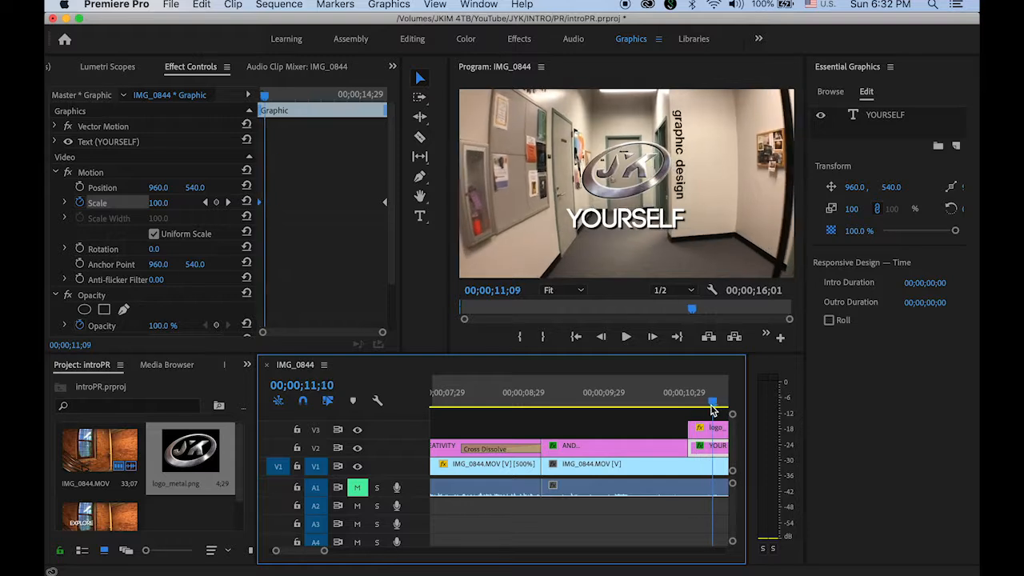
pyautogui.hscroll(5, 316, 550)
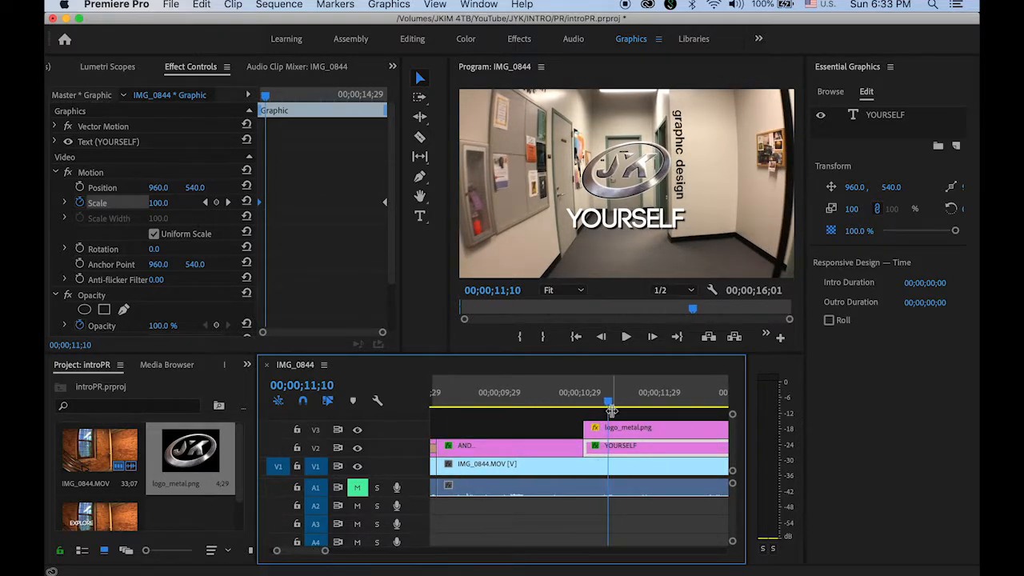
pyautogui.moveTo(611, 403); pyautogui.dragTo(700, 413)
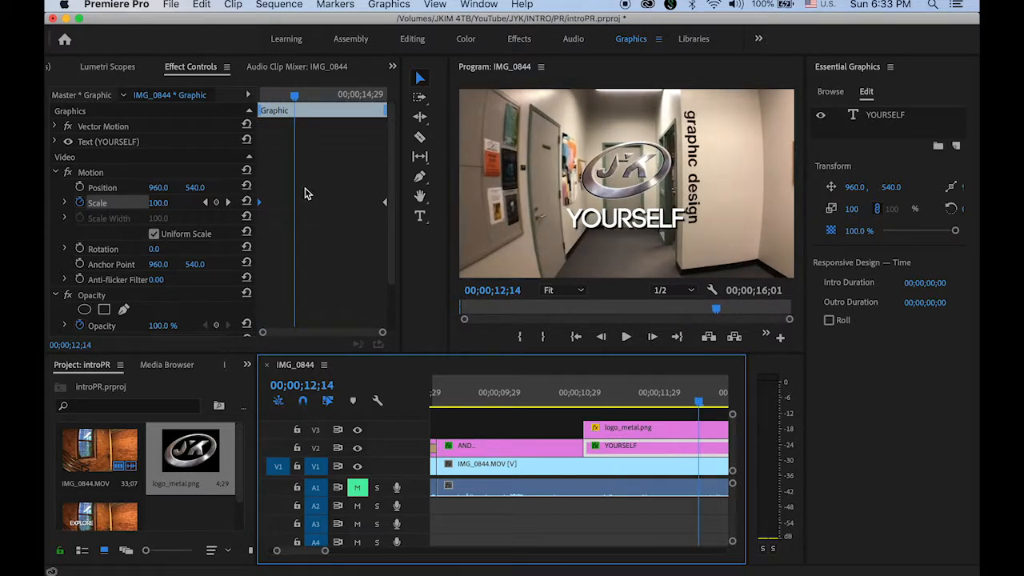
pyautogui.click(296, 98)
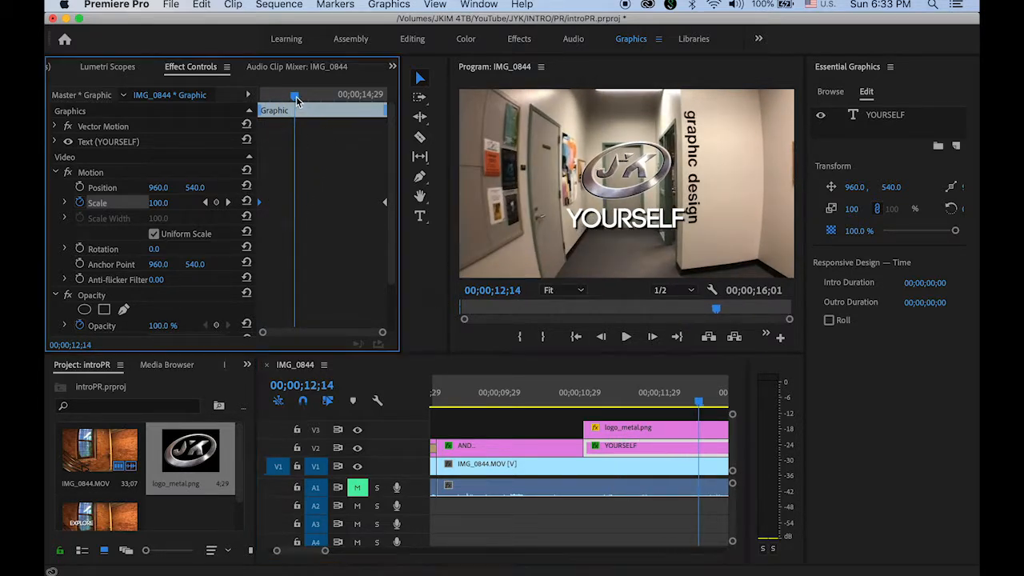
pyautogui.click(217, 203)
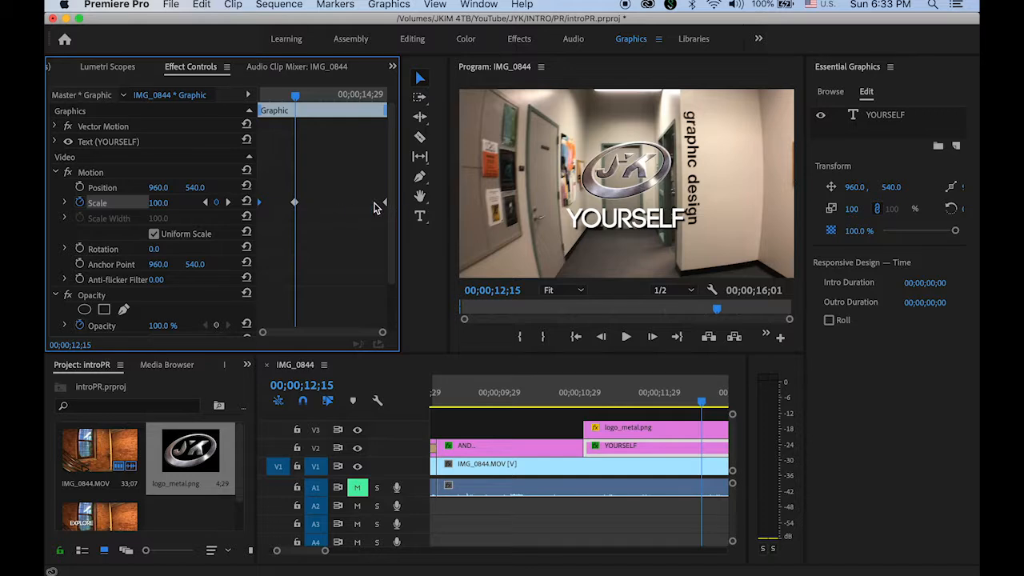
# Step: Set the YOURSELF graphic's Scale to 416 at its first keyframe, 00;00;11;01, and play back the animation
pyautogui.moveTo(296, 98); pyautogui.dragTo(258, 111)
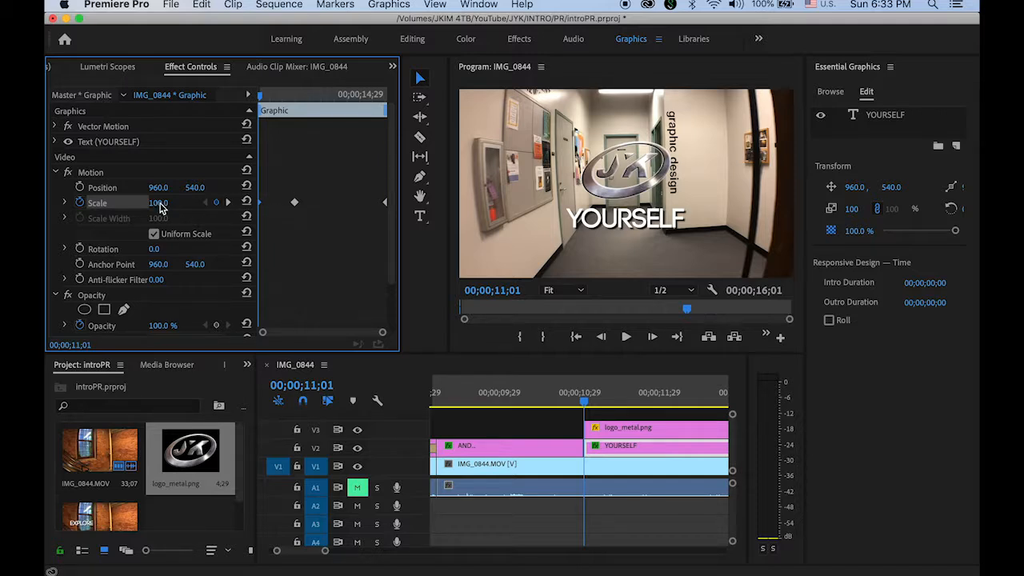
pyautogui.moveTo(160, 203); pyautogui.dragTo(329, 203)
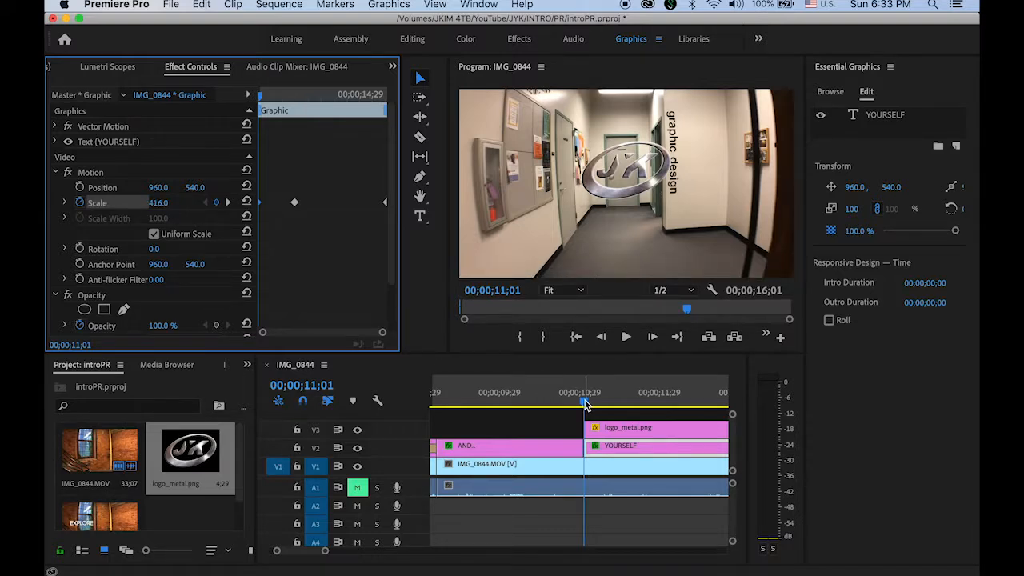
pyautogui.moveTo(584, 404); pyautogui.dragTo(424, 397)
pyautogui.click(626, 336)
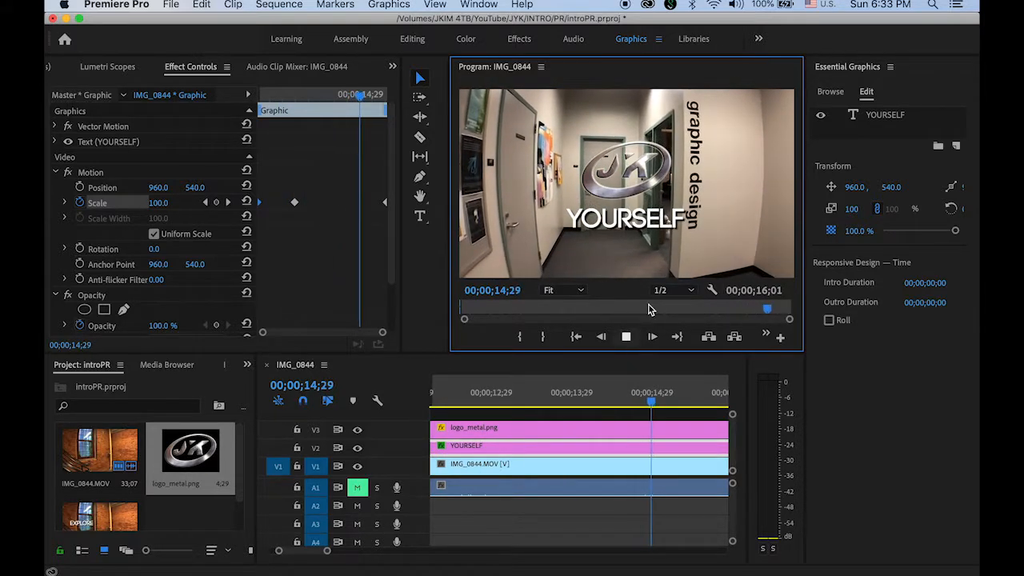
pyautogui.press('space')
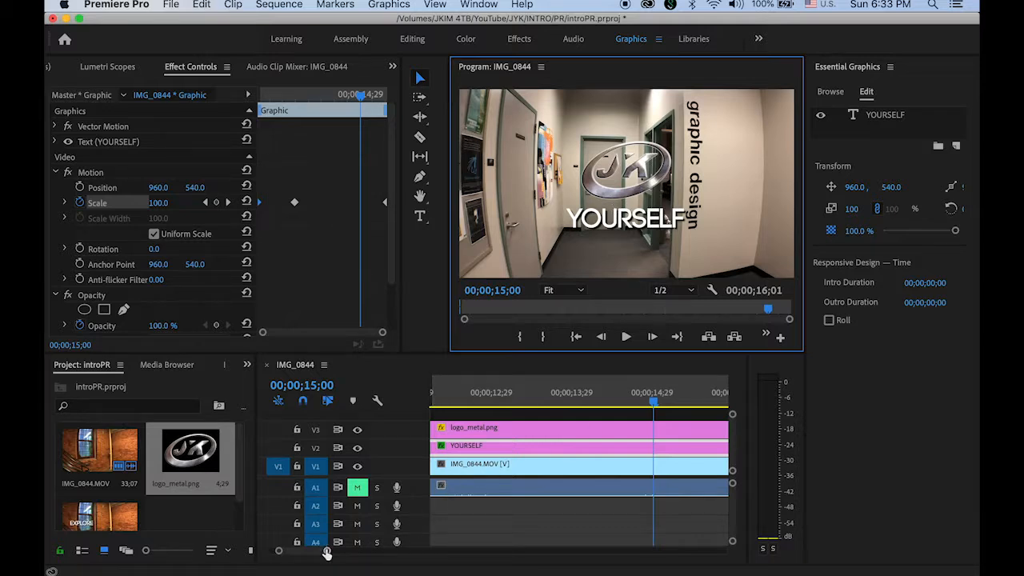
# Step: Add Motion Scale keyframes of 100 to the logo_metal.png clip at its start, 00;00;11;01, and at 00;00;12;13
pyautogui.moveTo(326, 554); pyautogui.dragTo(358, 552)
pyautogui.click(570, 406)
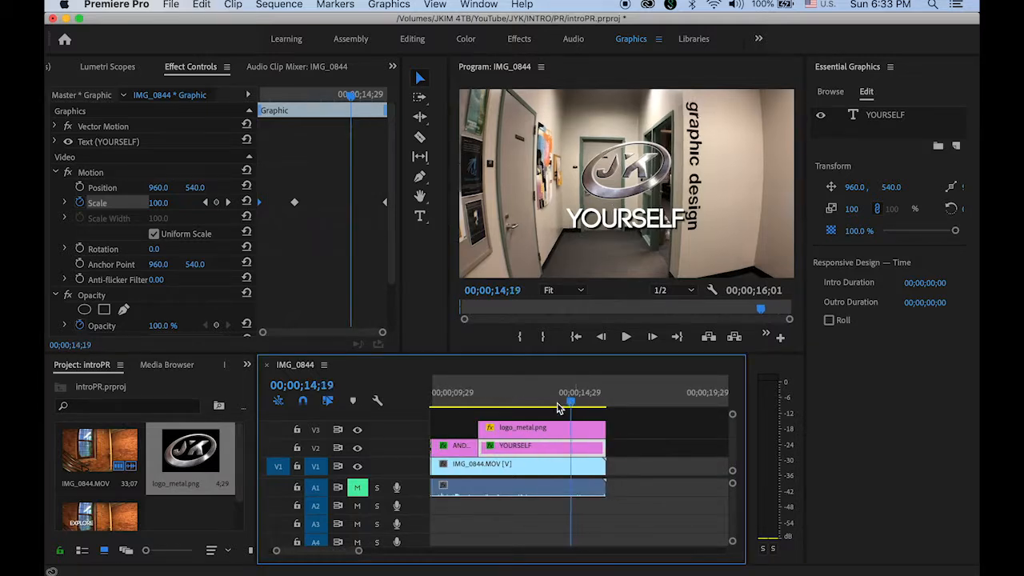
pyautogui.moveTo(558, 408); pyautogui.dragTo(477, 411)
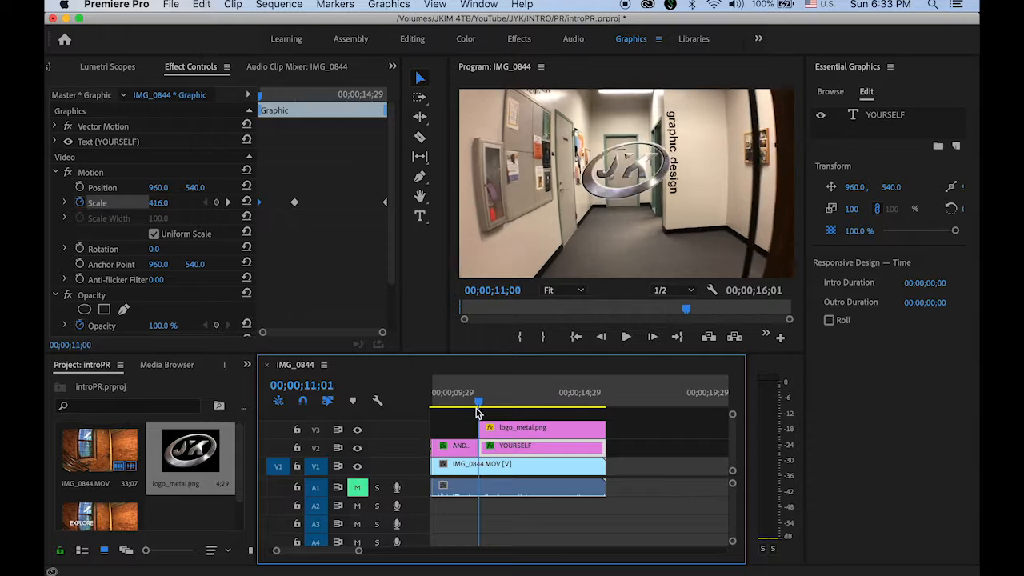
pyautogui.click(495, 428)
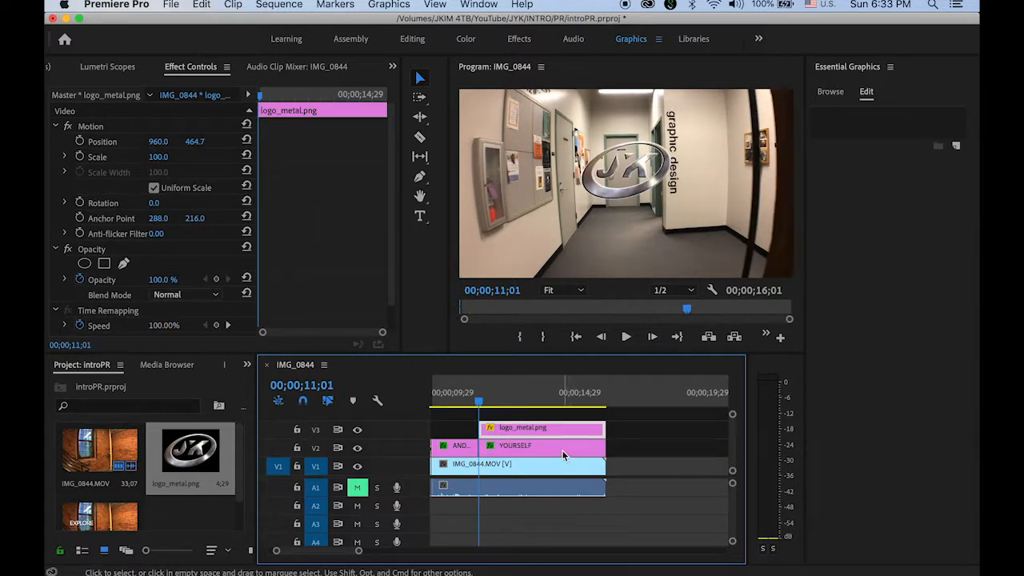
pyautogui.moveTo(359, 552); pyautogui.dragTo(338, 551)
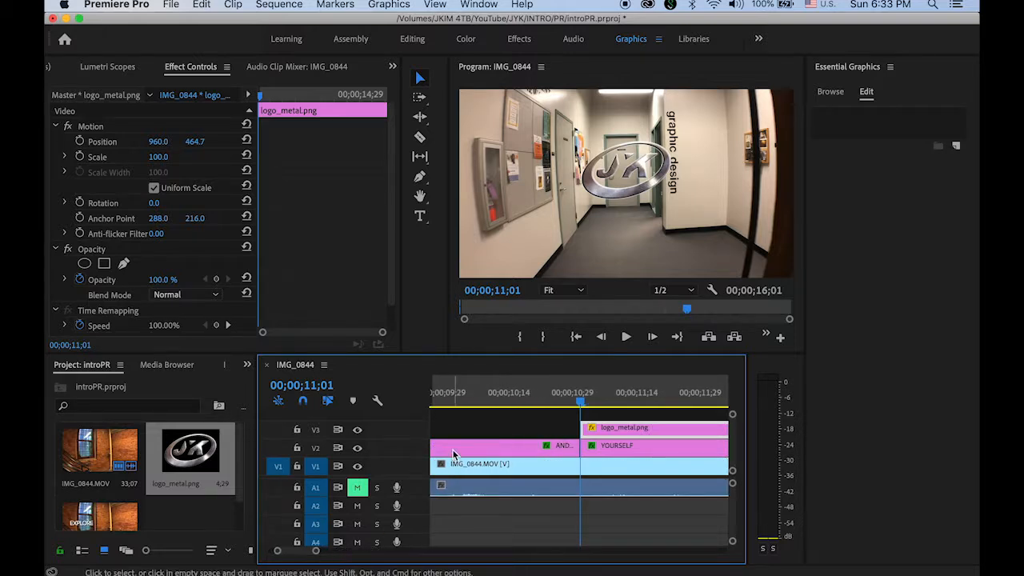
pyautogui.click(635, 180)
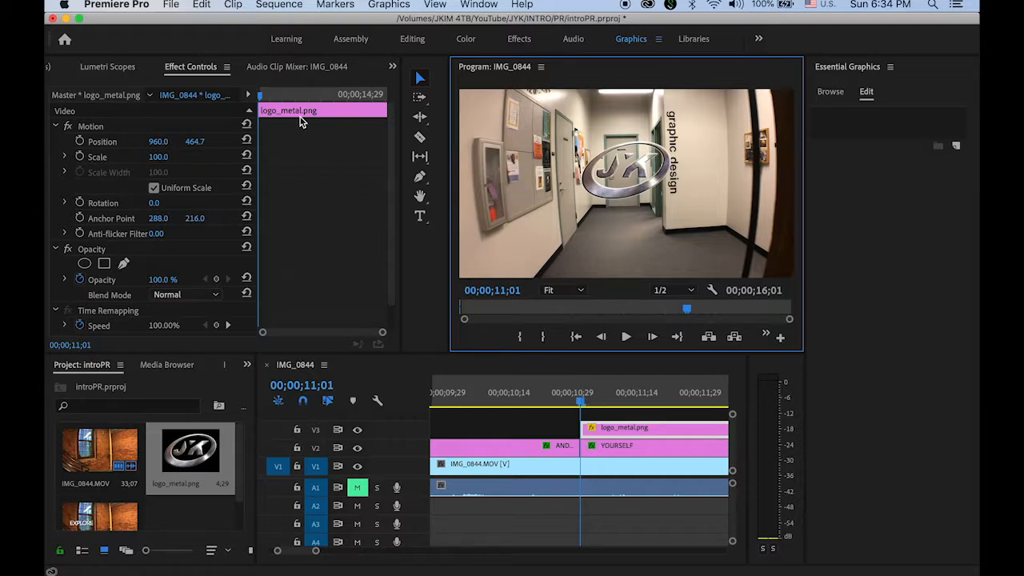
pyautogui.click(80, 157)
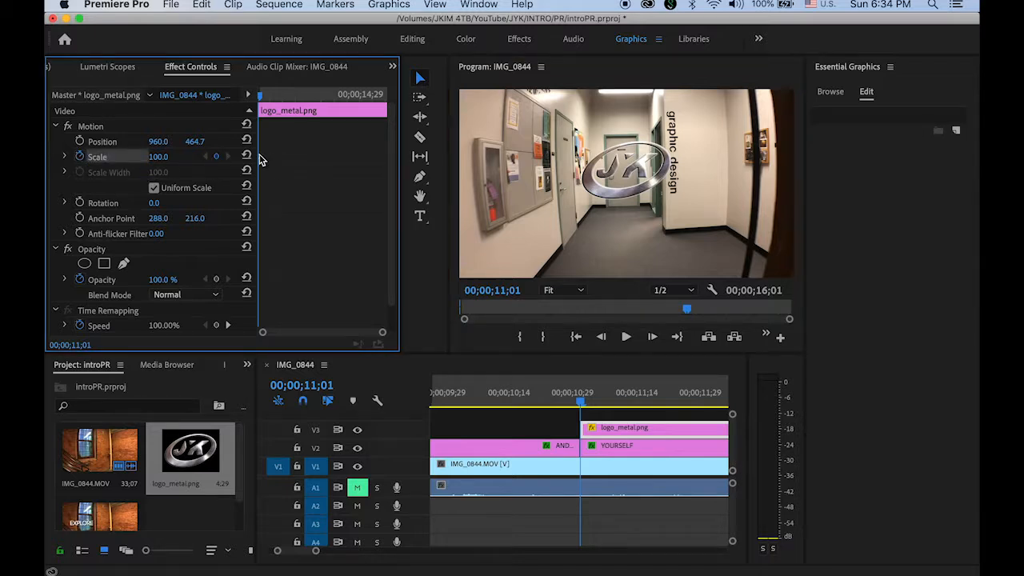
pyautogui.moveTo(261, 95); pyautogui.dragTo(296, 107)
pyautogui.click(216, 156)
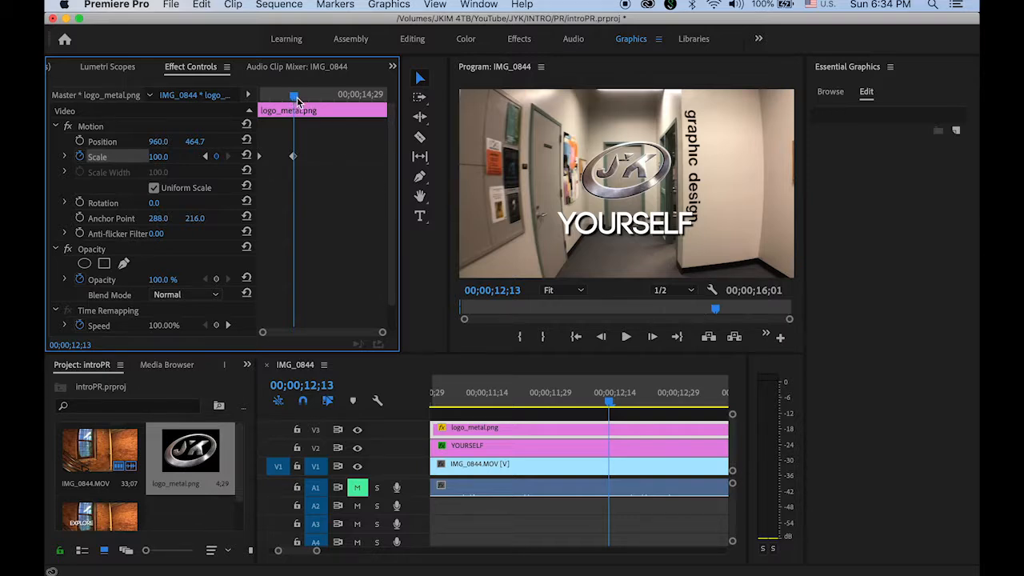
# Step: Set the logo's Scale to 0 at its first keyframe, 00;00;11;01
pyautogui.moveTo(295, 98); pyautogui.dragTo(257, 112)
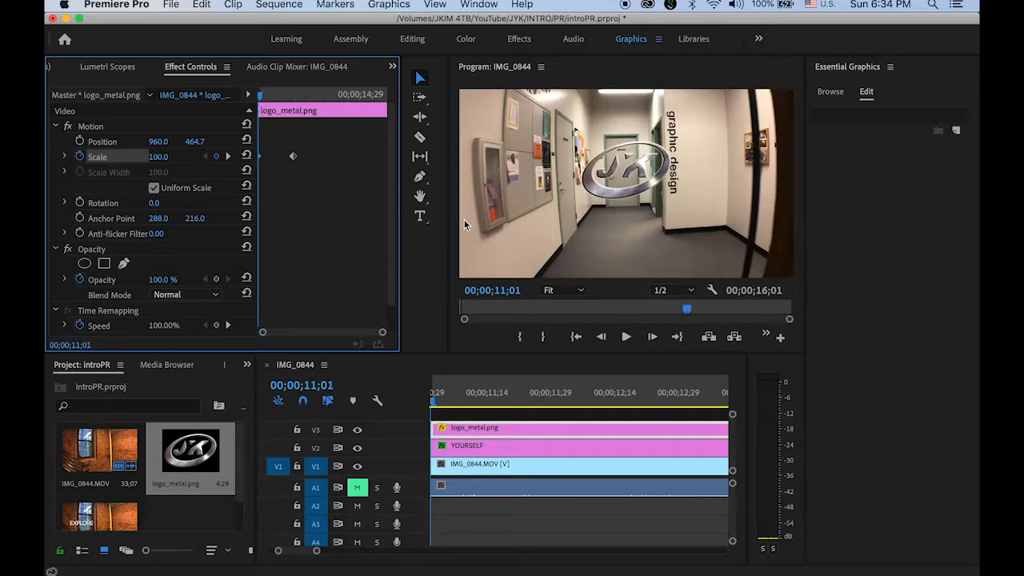
pyautogui.click(640, 189)
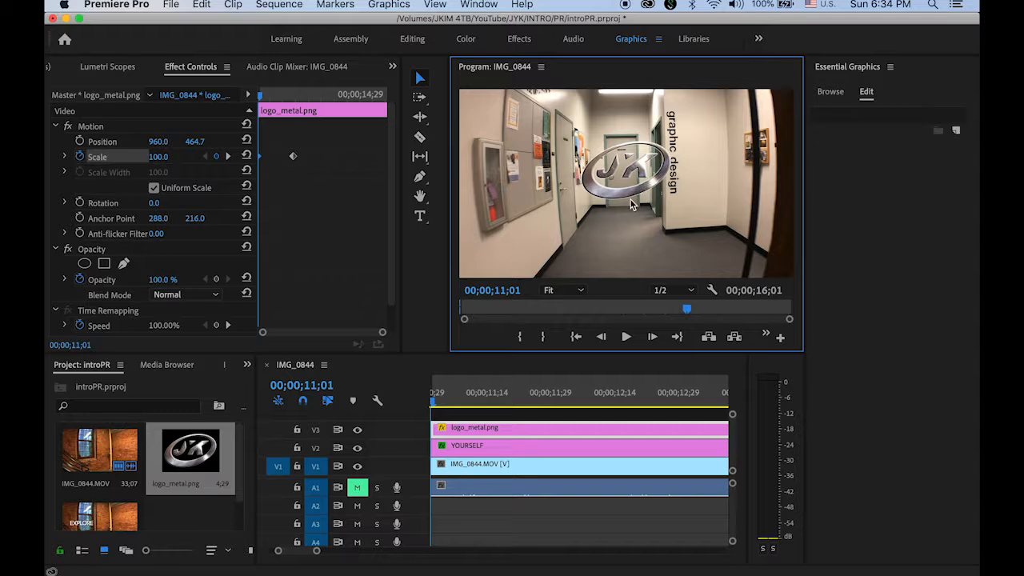
pyautogui.moveTo(160, 158); pyautogui.dragTo(84, 157)
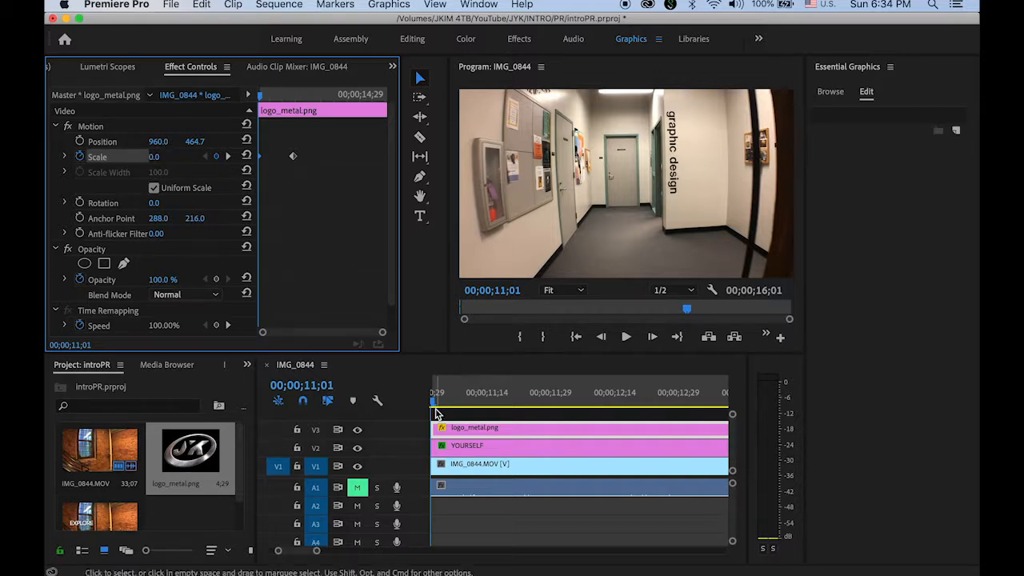
# Step: Play back and scrub through the end section to review the logo and YOURSELF scale animations
pyautogui.moveTo(432, 407)
pyautogui.mouseDown()
pyautogui.moveTo(722, 446)
pyautogui.moveTo(436, 426)
pyautogui.mouseUp()
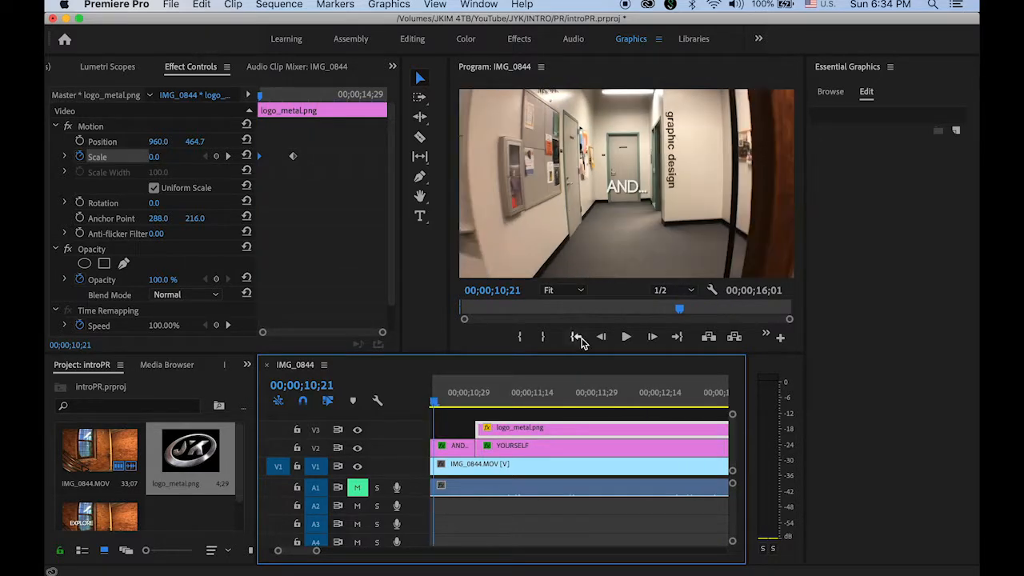
pyautogui.click(576, 336)
pyautogui.click(633, 337)
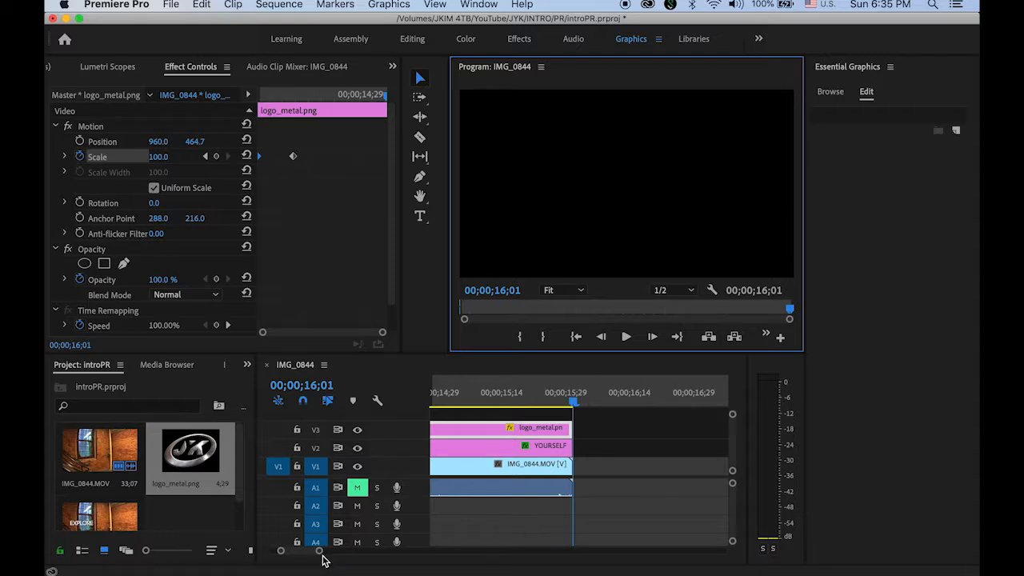
pyautogui.hscroll(-3, 304, 557)
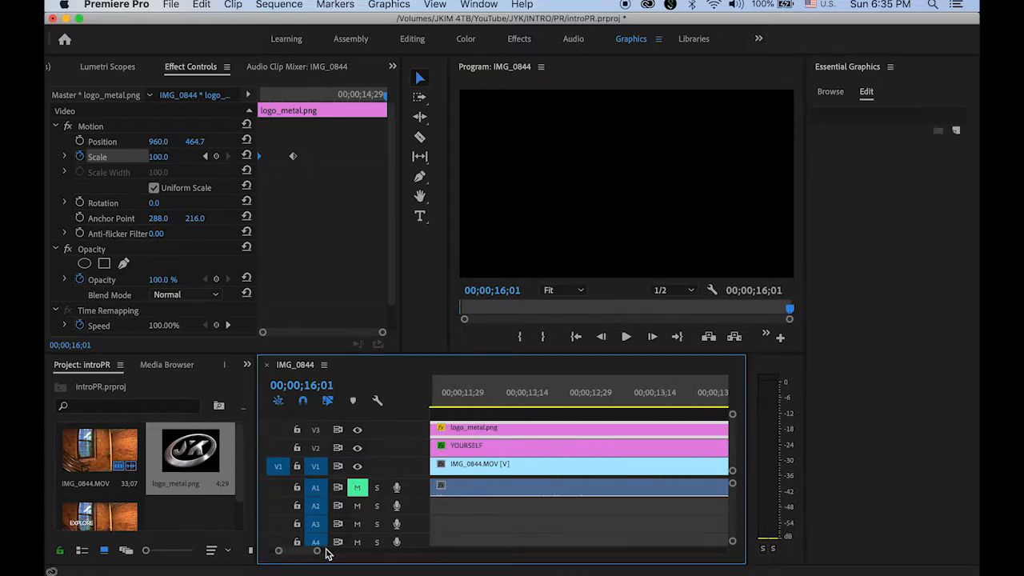
pyautogui.click(581, 399)
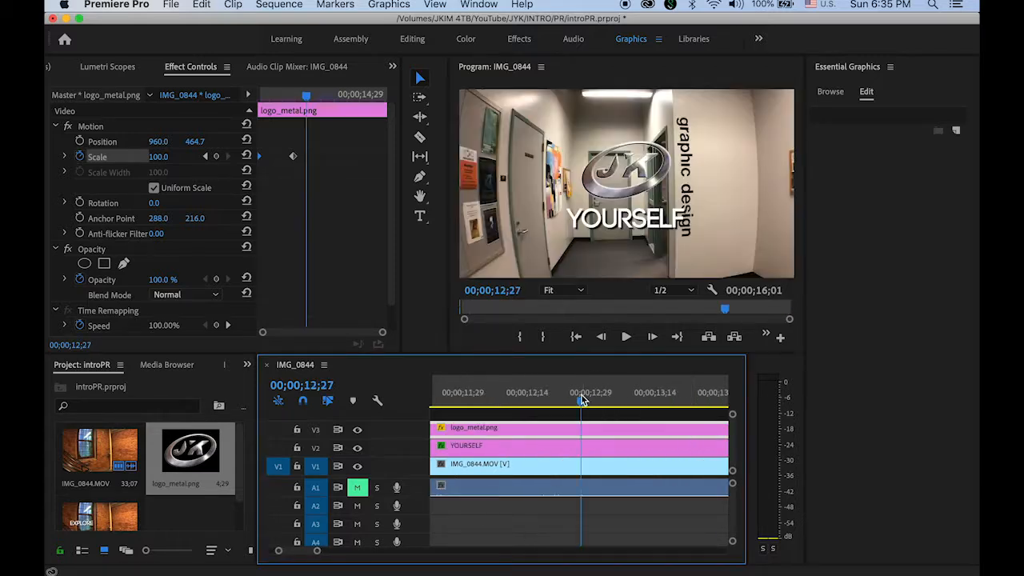
pyautogui.moveTo(587, 395); pyautogui.dragTo(450, 393)
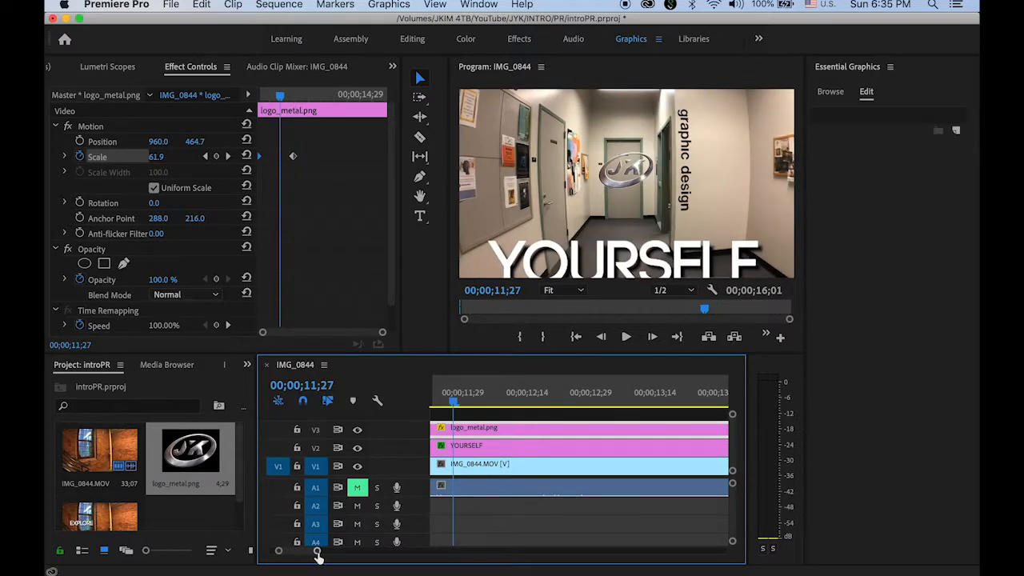
pyautogui.moveTo(317, 551); pyautogui.dragTo(354, 560)
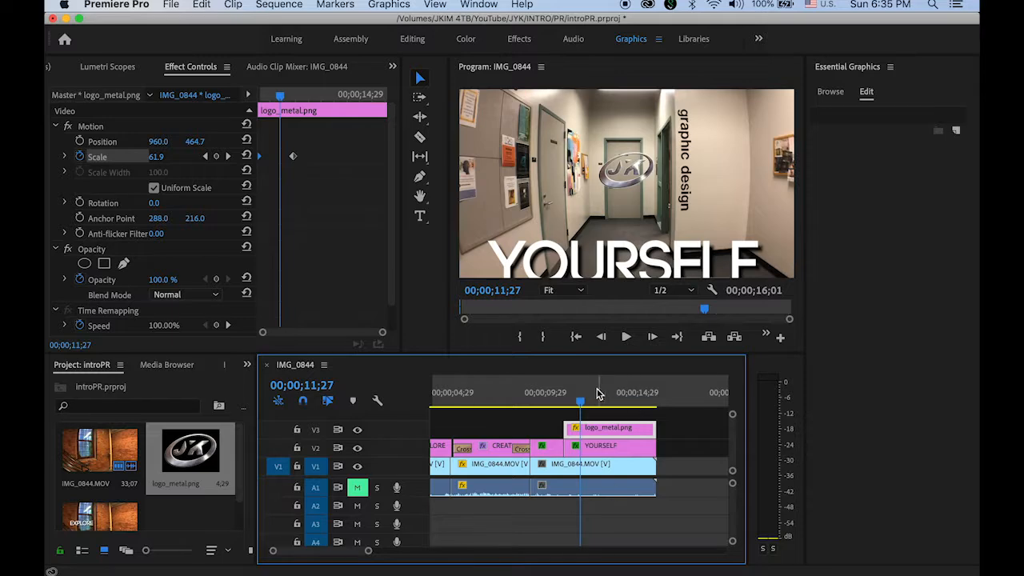
pyautogui.moveTo(579, 405); pyautogui.dragTo(612, 417)
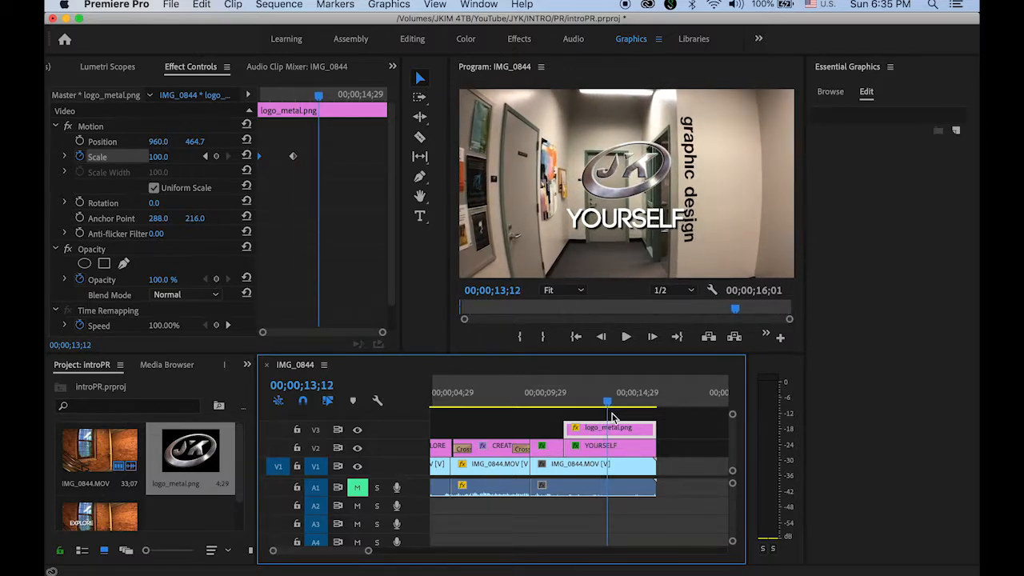
pyautogui.moveTo(612, 417); pyautogui.dragTo(593, 417)
# Step: Apply the Directional Blur video effect to the last IMG_0844.MOV clip beneath the AND... and YOURSELF titles
pyautogui.click(584, 484)
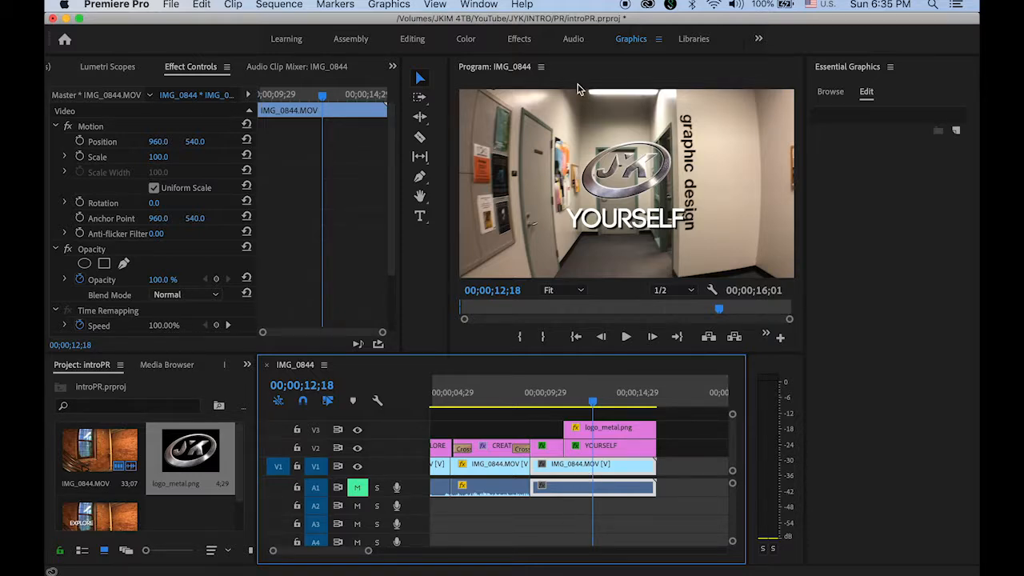
pyautogui.click(518, 40)
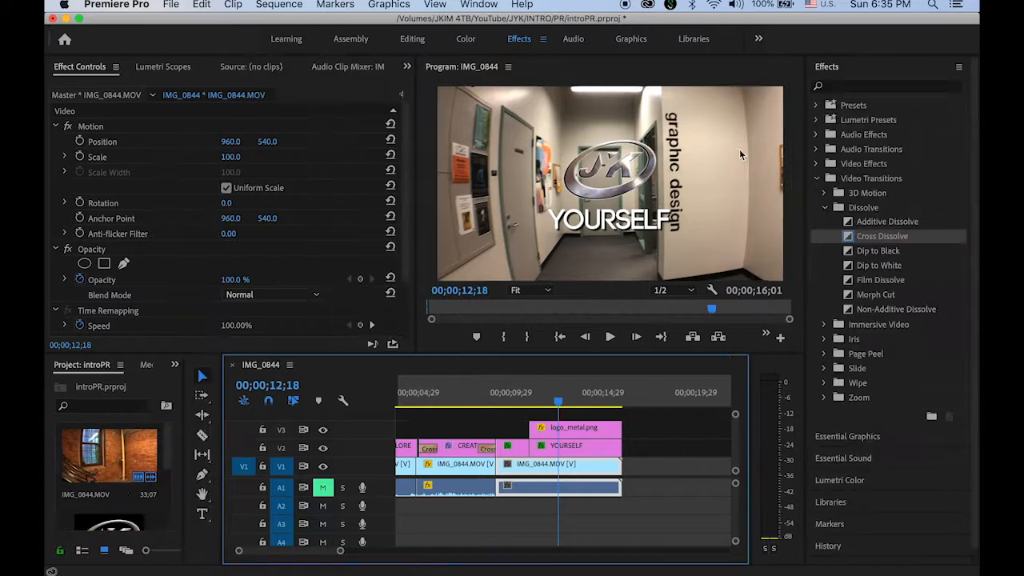
pyautogui.click(824, 208)
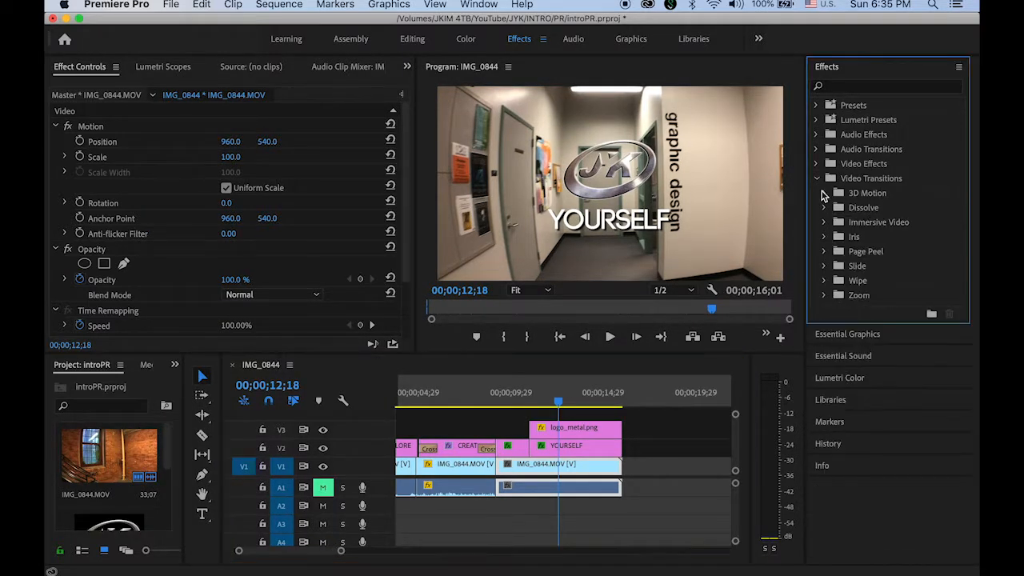
pyautogui.click(816, 178)
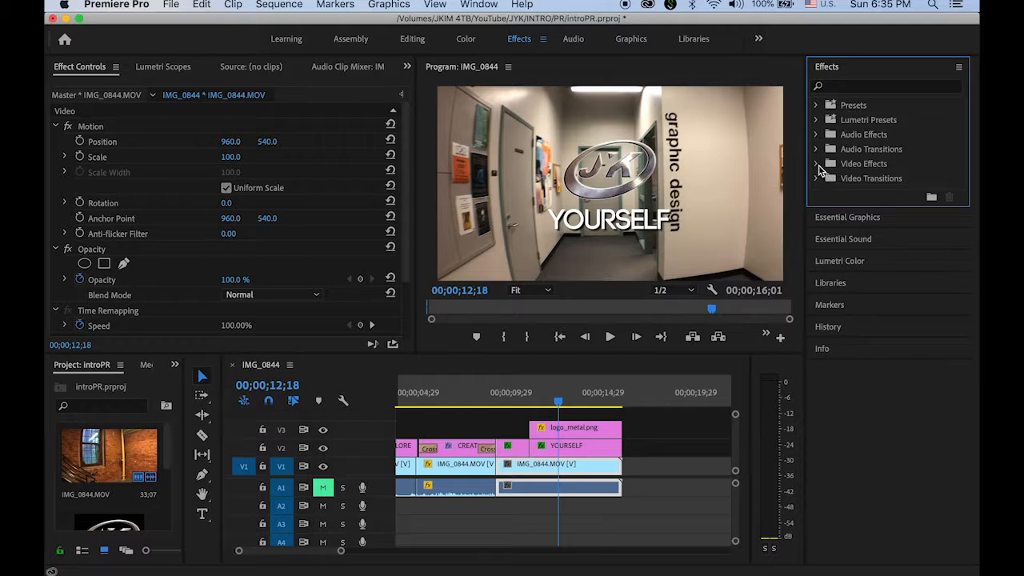
pyautogui.click(817, 164)
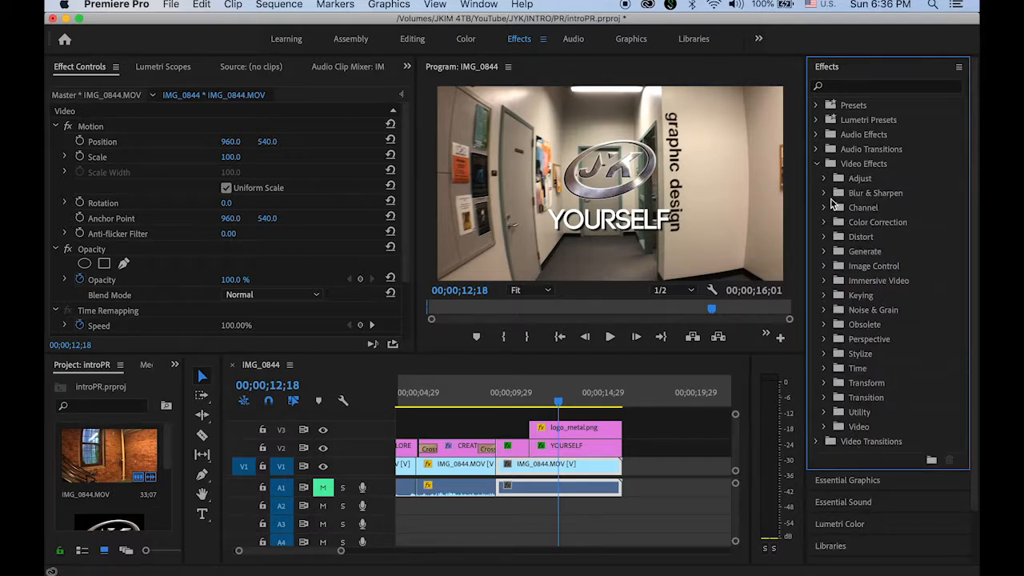
pyautogui.click(825, 194)
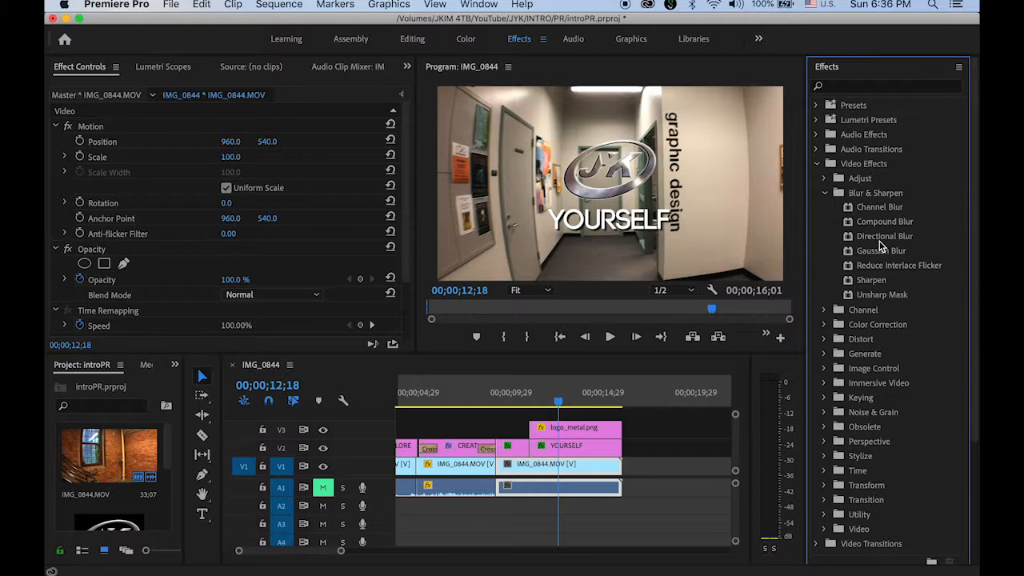
pyautogui.click(883, 242)
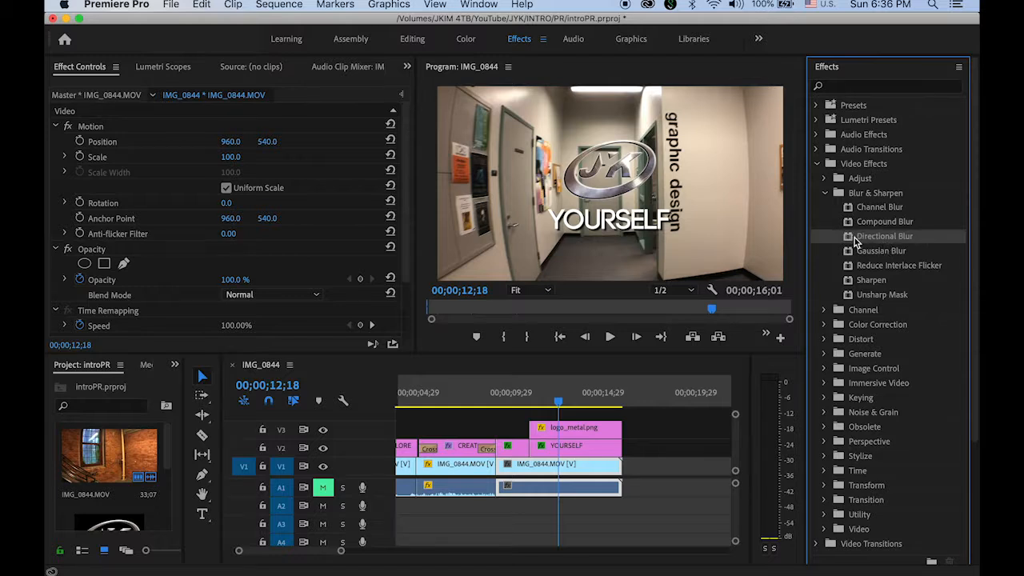
pyautogui.moveTo(852, 242); pyautogui.dragTo(586, 472)
# Step: Expand the Directional Blur's Direction and Blur Length settings and switch to the Editing workspace
pyautogui.moveTo(408, 164); pyautogui.dragTo(407, 257)
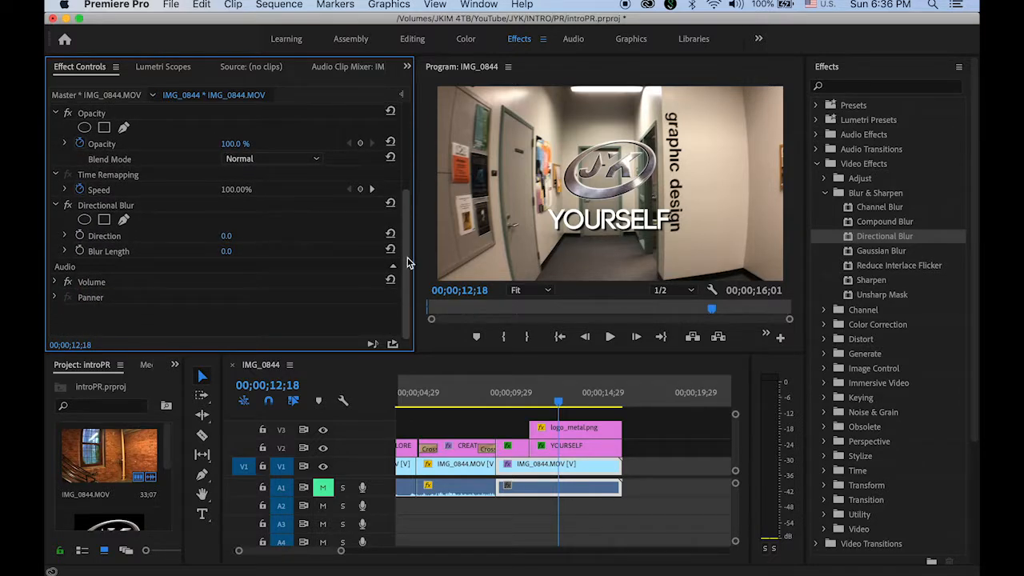
pyautogui.click(65, 235)
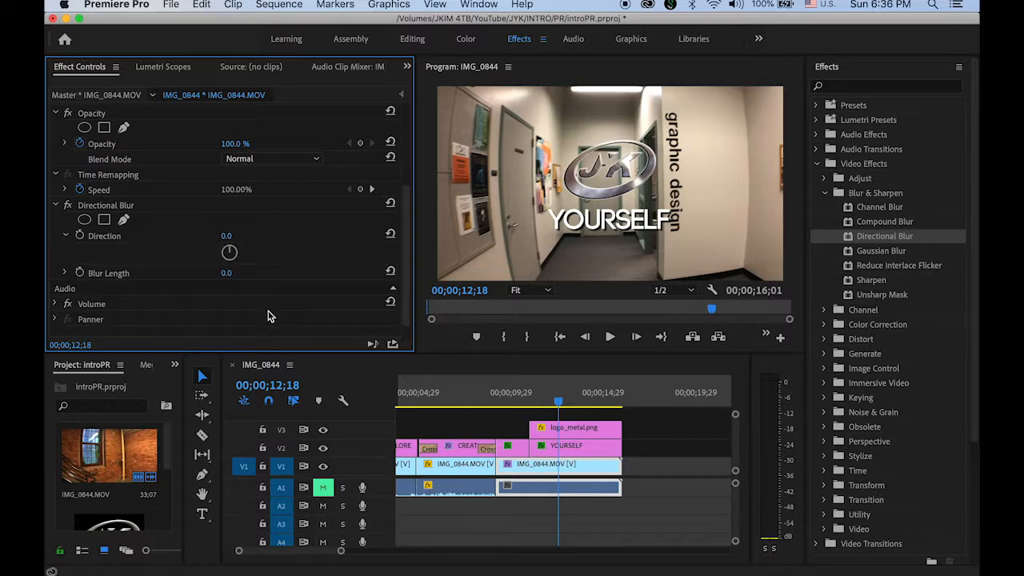
pyautogui.click(65, 274)
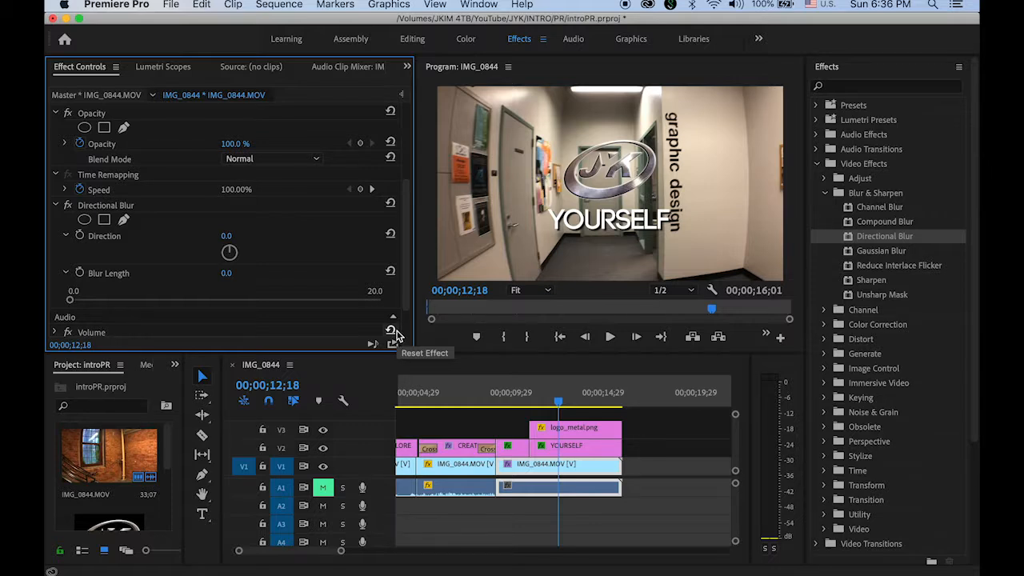
pyautogui.click(547, 473)
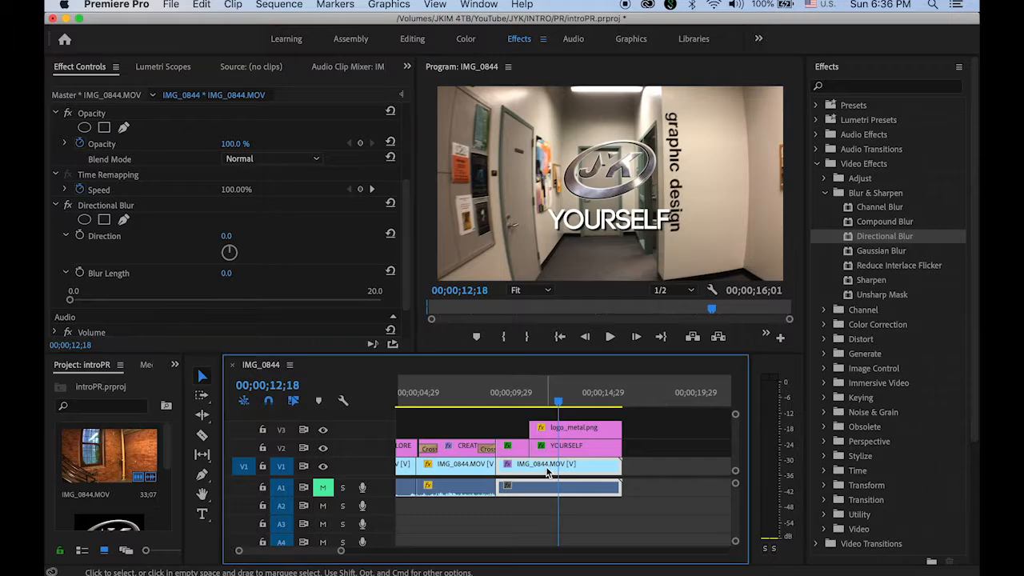
pyautogui.click(420, 42)
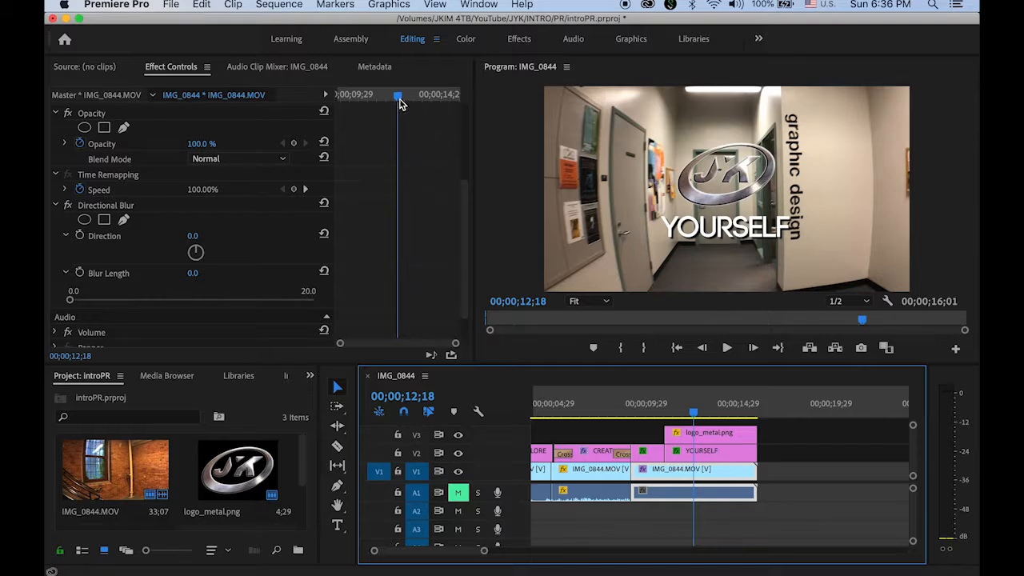
# Step: Add Direction and Blur Length keyframes of 0 at the last IMG_0844.MOV clip's start, 00;00;09;06
pyautogui.click(677, 413)
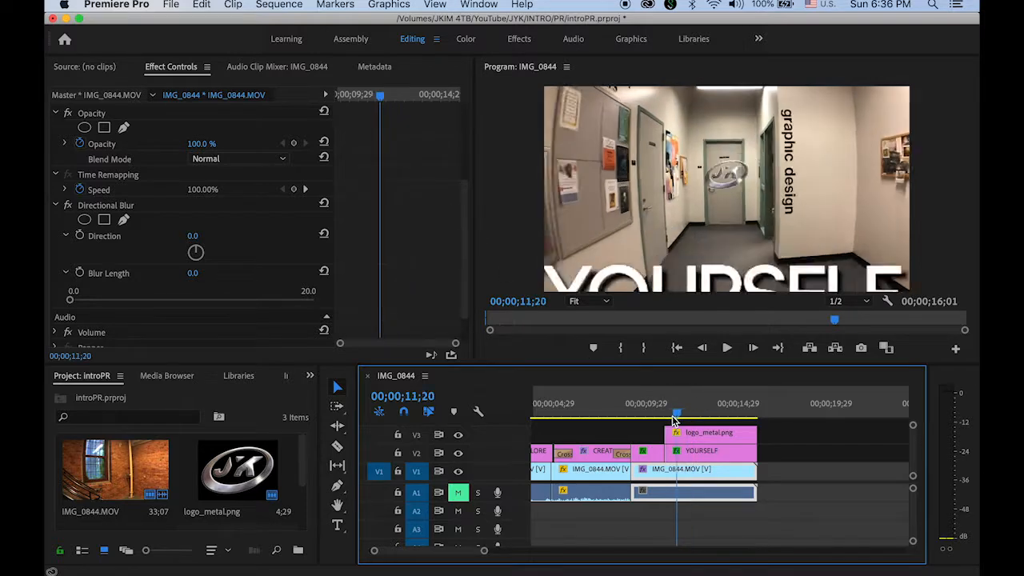
pyautogui.moveTo(672, 415); pyautogui.dragTo(628, 432)
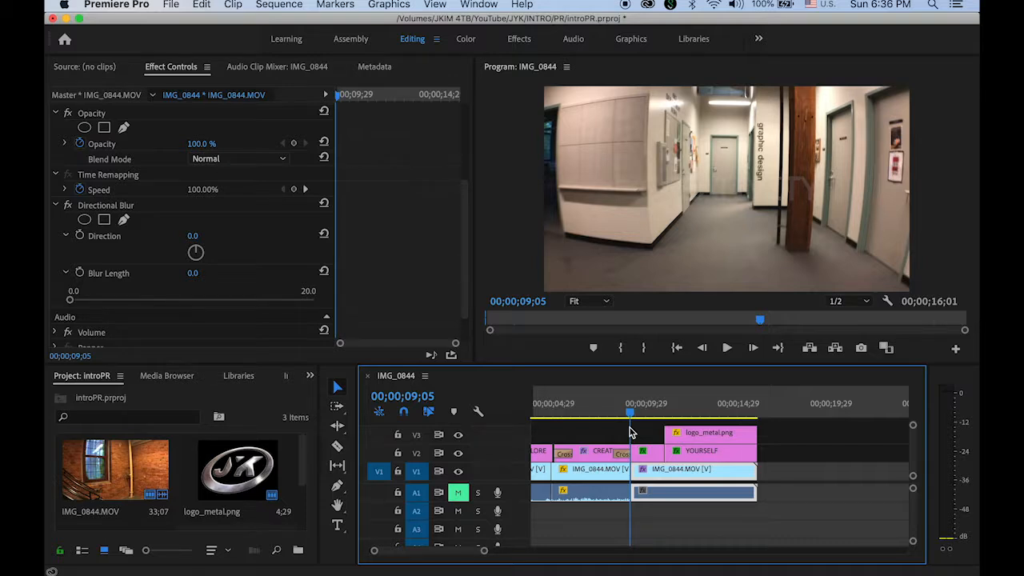
pyautogui.moveTo(630, 433); pyautogui.dragTo(688, 450)
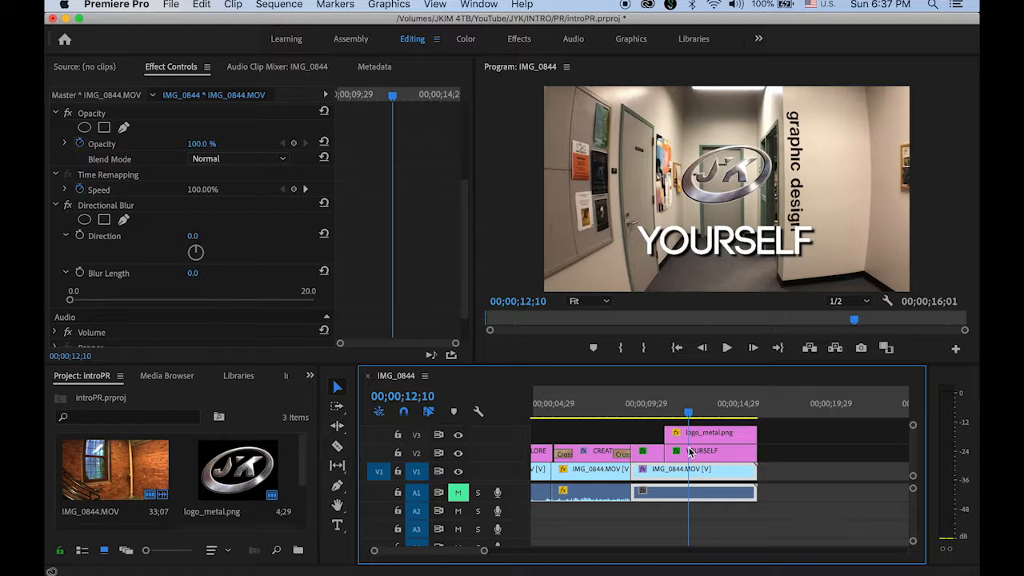
pyautogui.moveTo(689, 453); pyautogui.dragTo(633, 456)
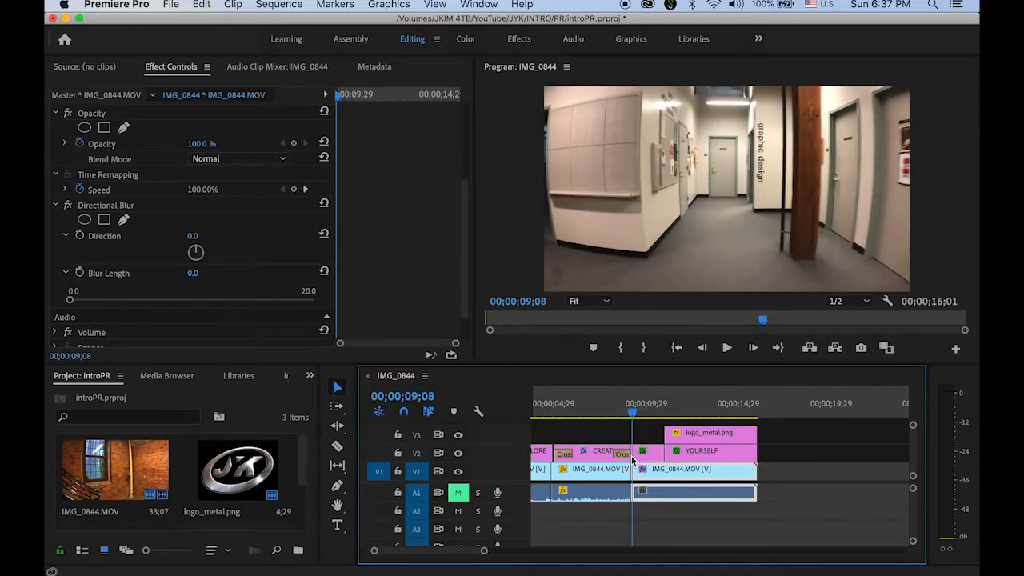
pyautogui.moveTo(482, 551); pyautogui.dragTo(448, 556)
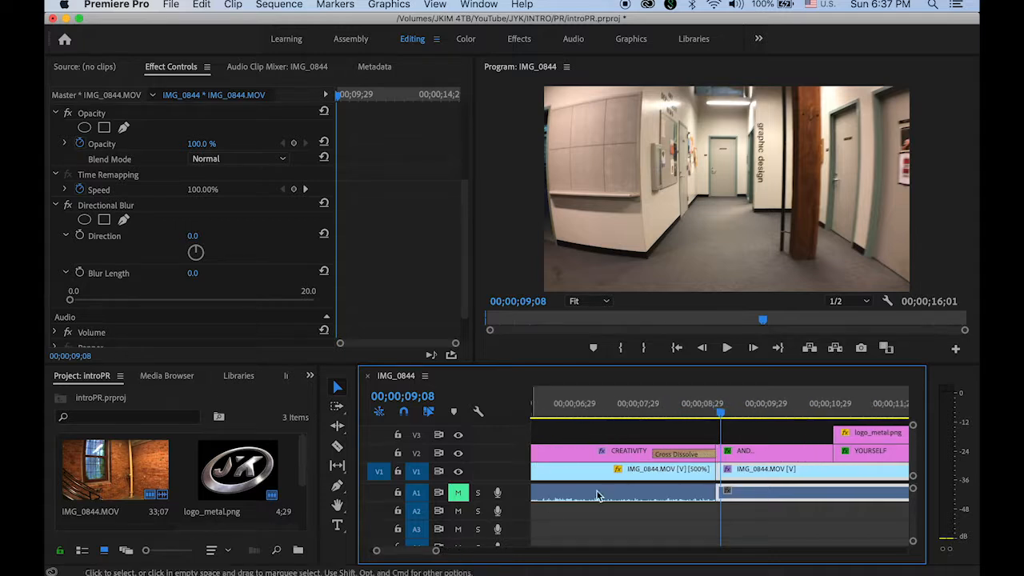
pyautogui.moveTo(718, 414); pyautogui.dragTo(716, 416)
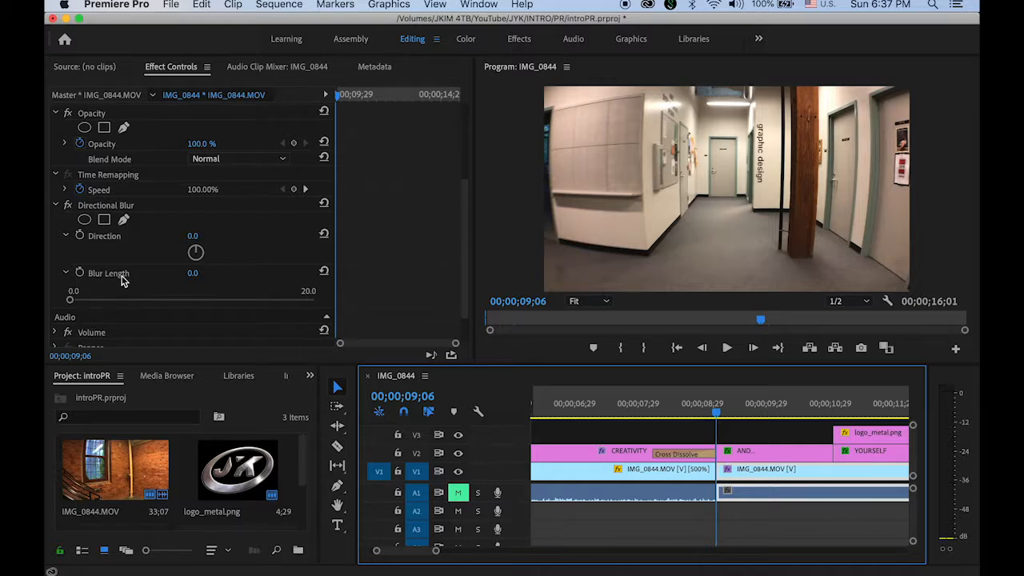
pyautogui.click(79, 236)
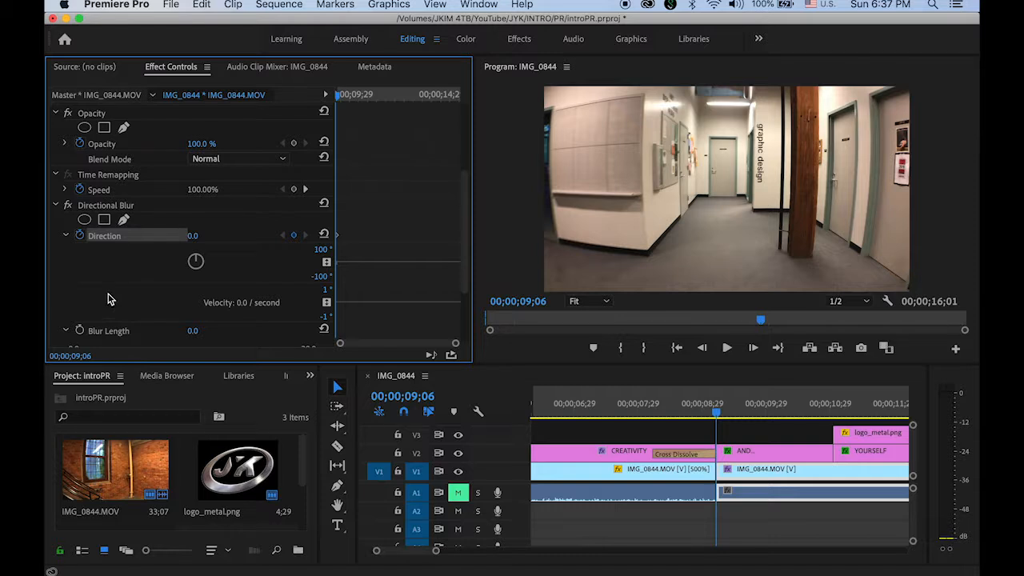
pyautogui.click(79, 330)
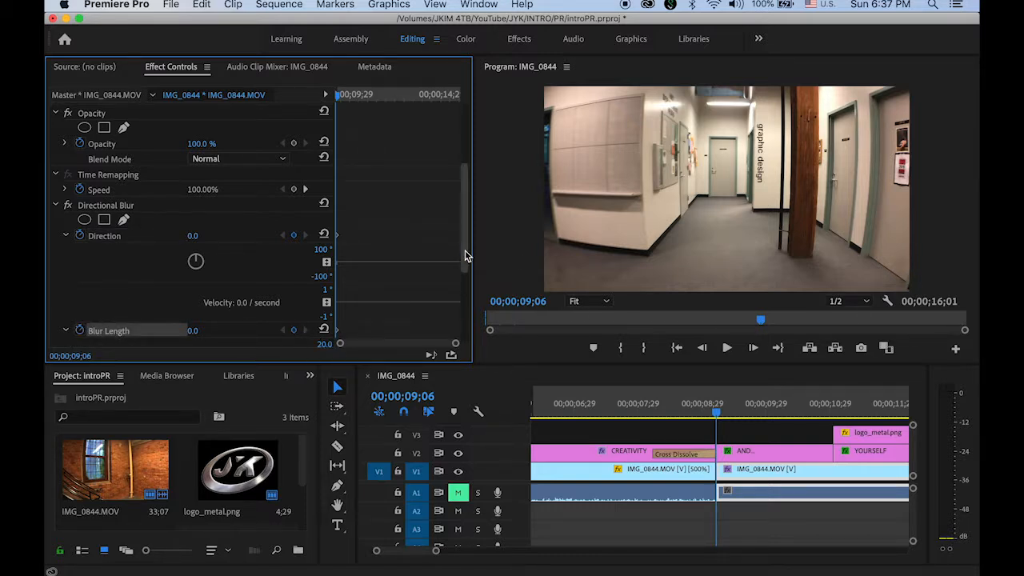
# Step: Add Direction and Blur Length keyframes at 00;00;12;13 and set the Blur Length there to 20
pyautogui.moveTo(464, 259); pyautogui.dragTo(464, 274)
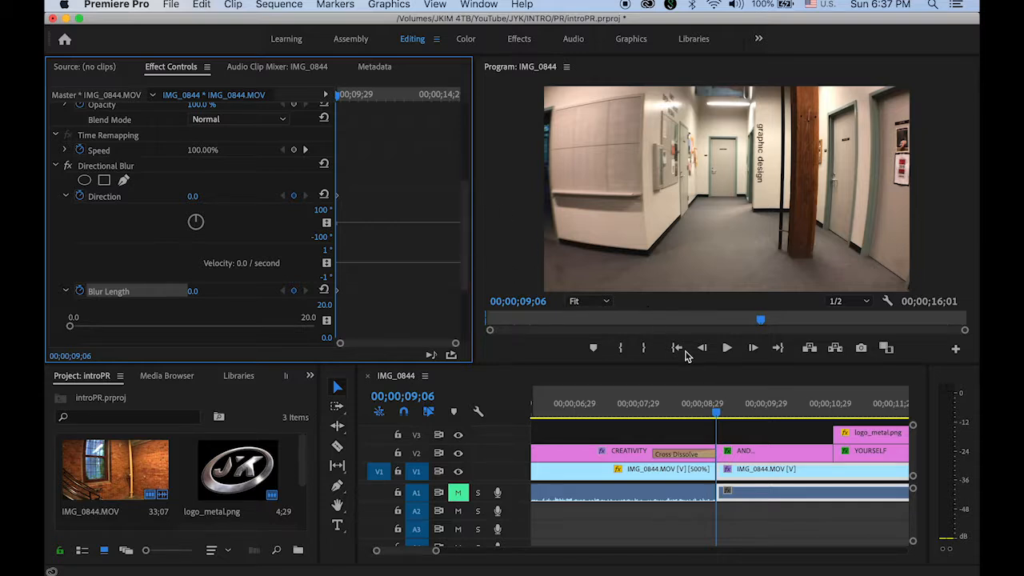
pyautogui.moveTo(717, 416); pyautogui.dragTo(901, 445)
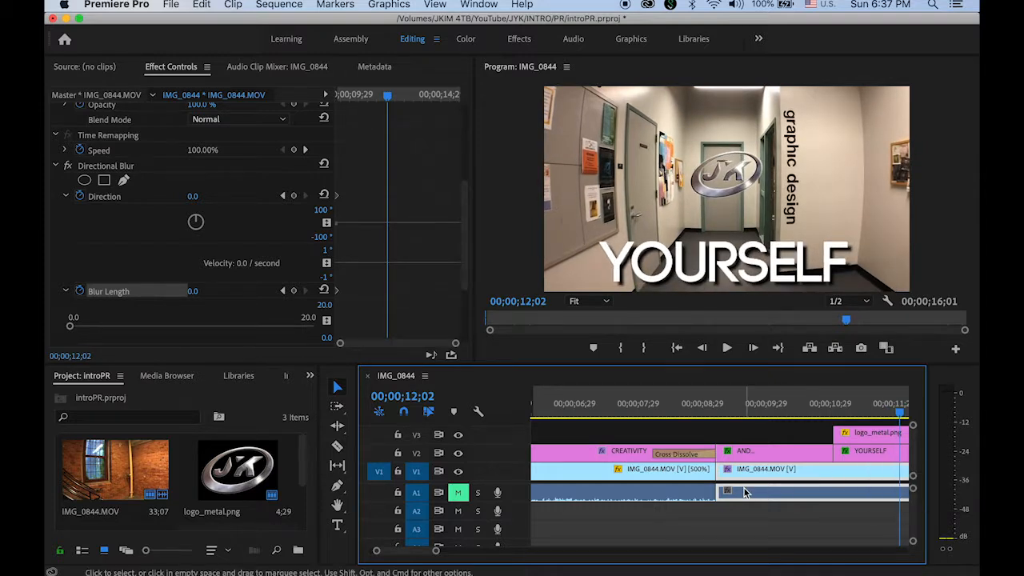
pyautogui.moveTo(426, 552); pyautogui.dragTo(430, 555)
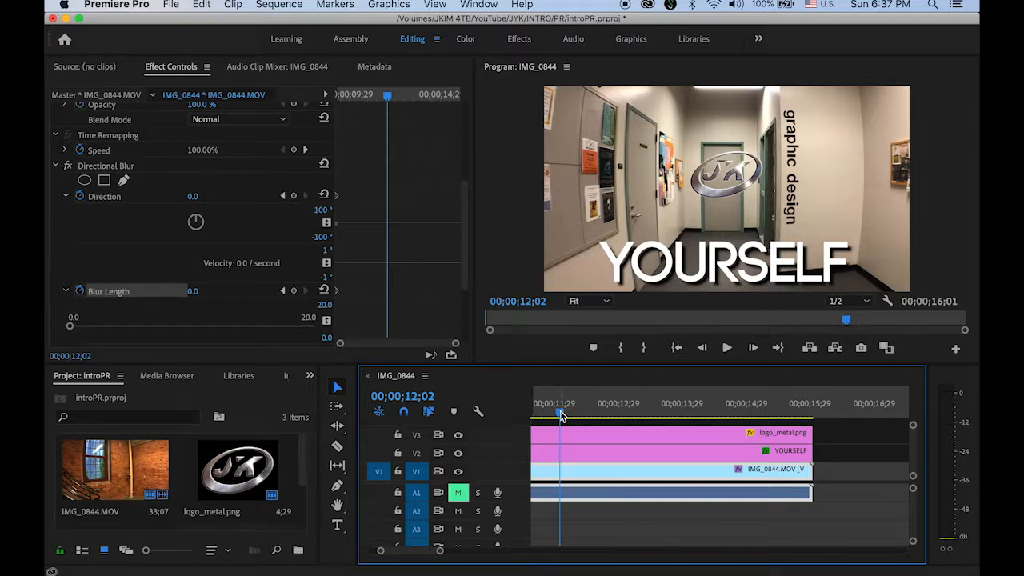
pyautogui.moveTo(566, 412); pyautogui.dragTo(585, 422)
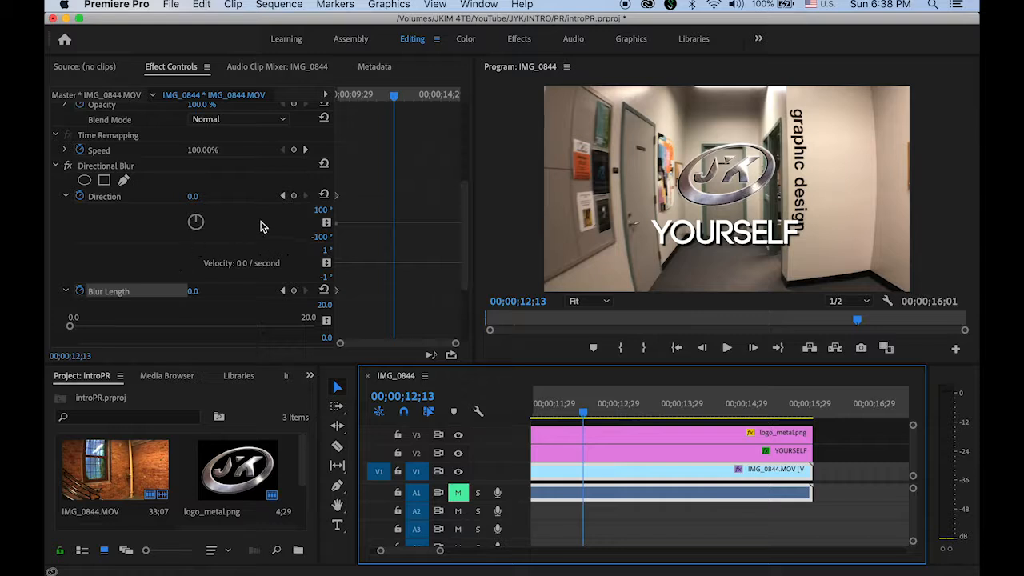
pyautogui.click(293, 196)
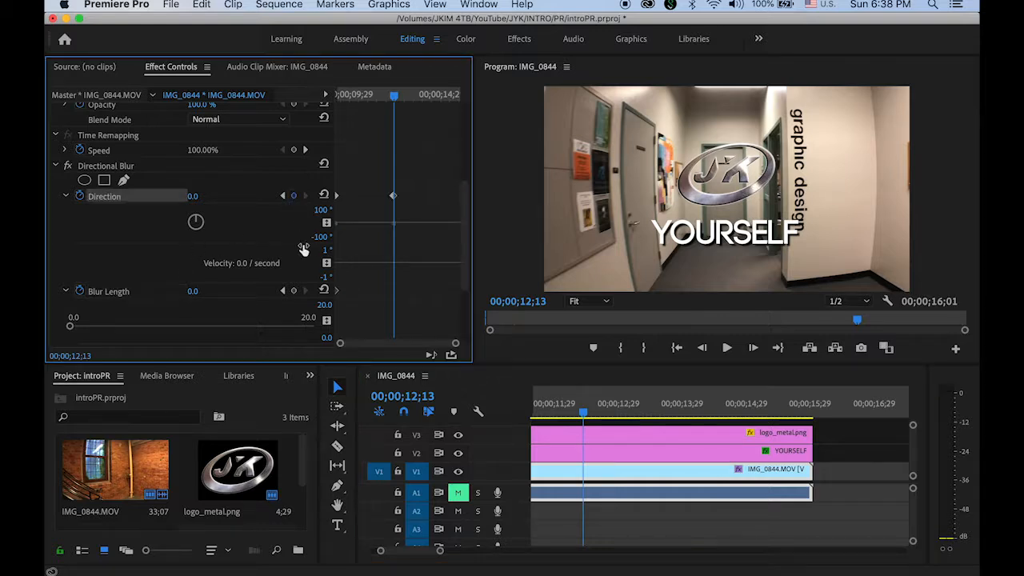
pyautogui.click(294, 291)
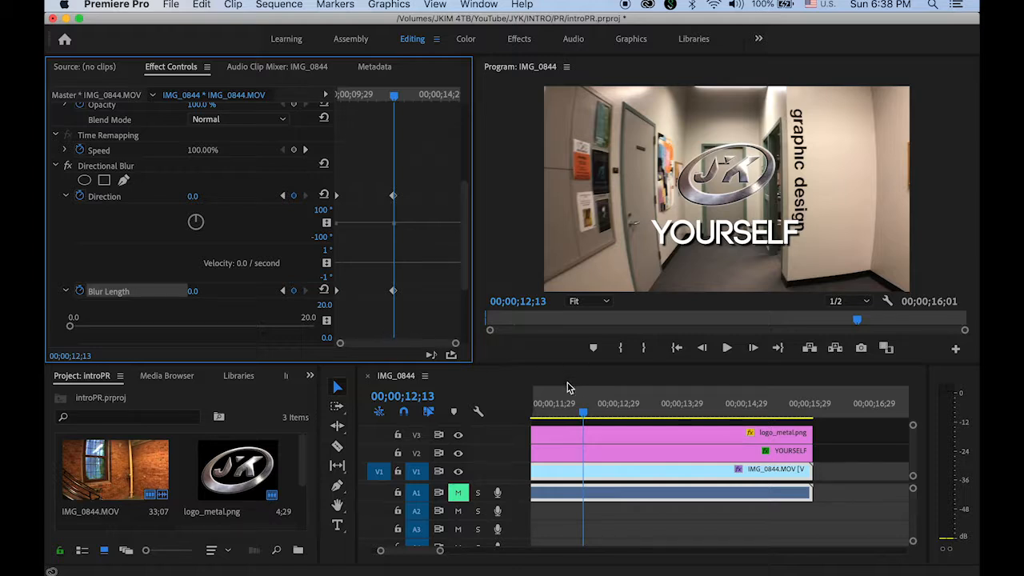
pyautogui.click(393, 196)
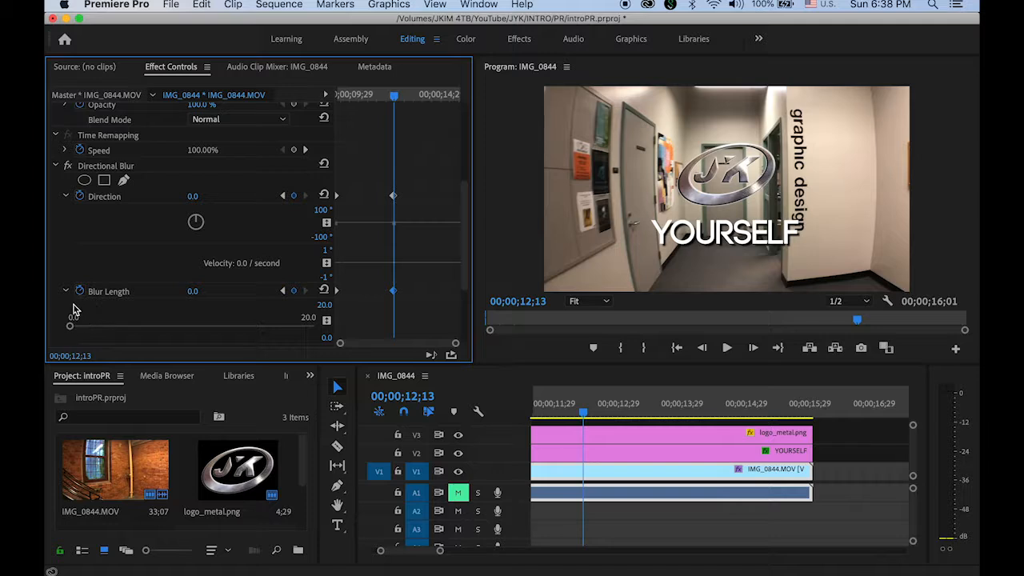
pyautogui.moveTo(70, 326); pyautogui.dragTo(344, 341)
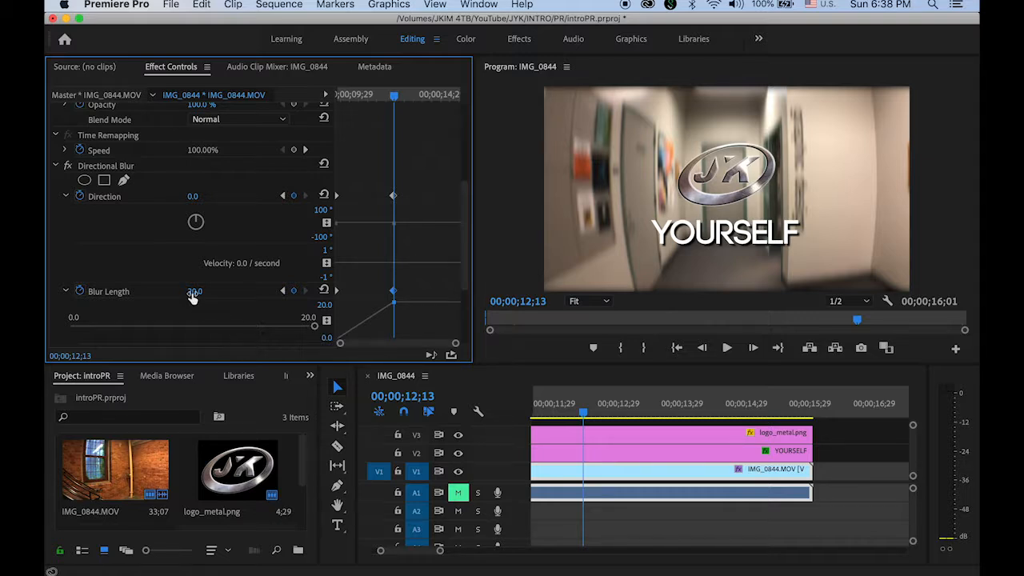
# Step: Set the Directional Blur's Blur Length to 202 and Direction to 45° at 00;00;12;13
pyautogui.moveTo(194, 291); pyautogui.dragTo(327, 294)
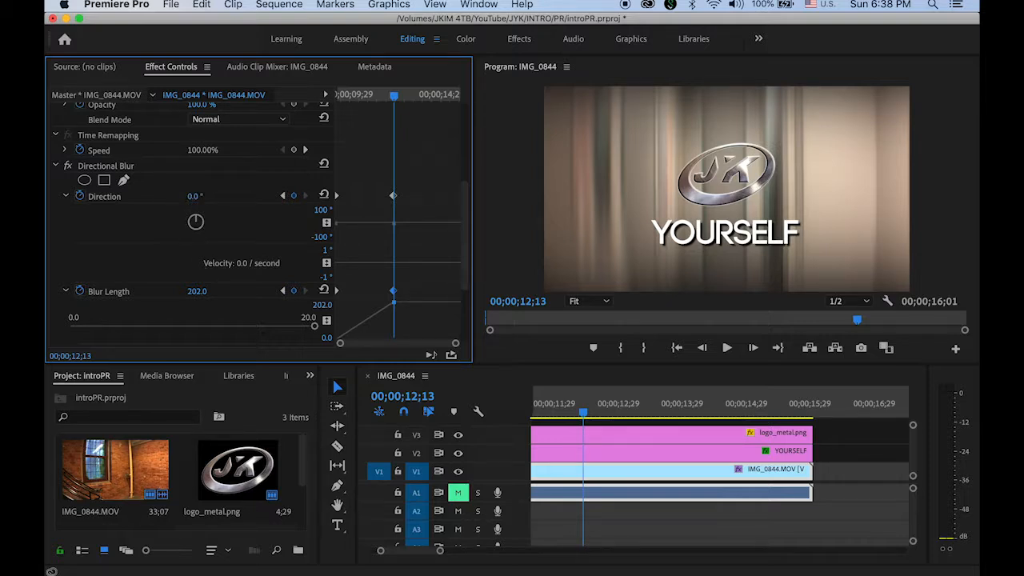
pyautogui.click(197, 196)
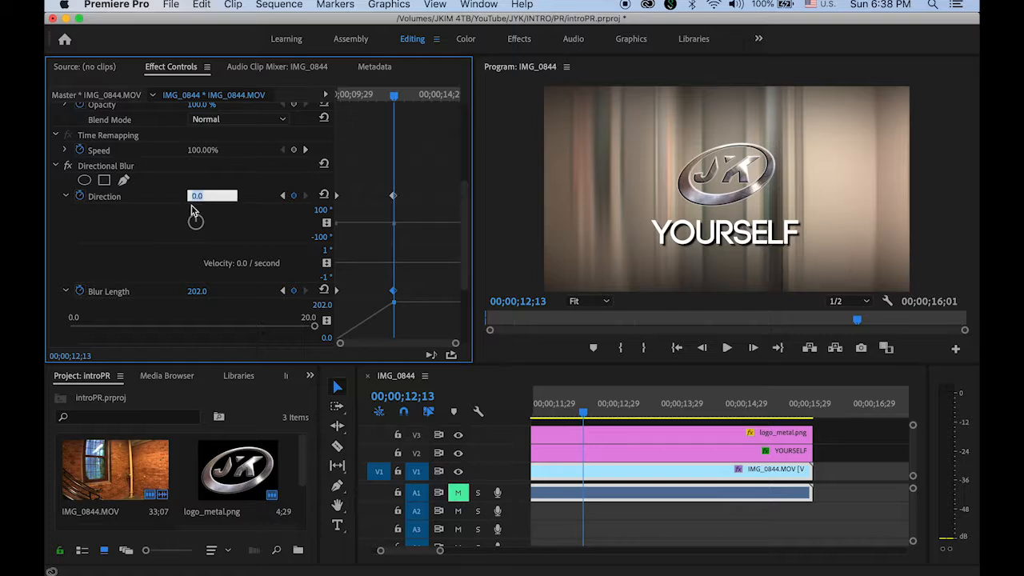
pyautogui.click(187, 217)
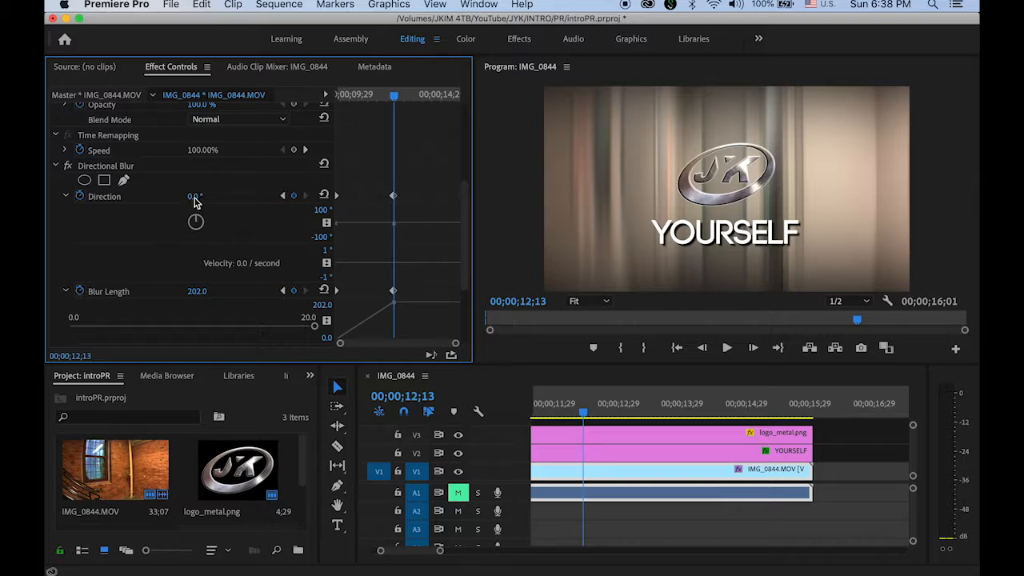
pyautogui.moveTo(194, 196); pyautogui.dragTo(223, 196)
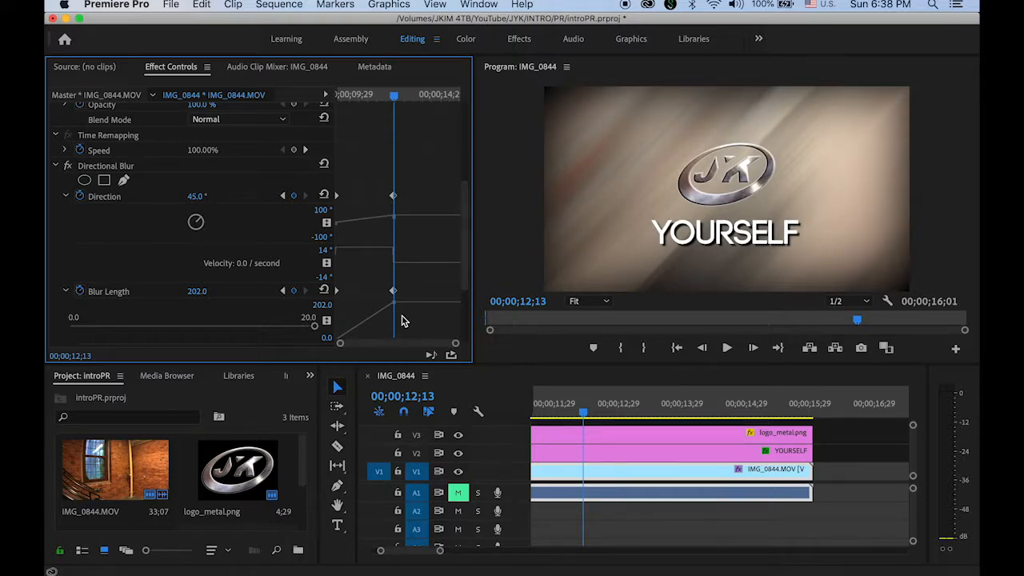
pyautogui.click(621, 349)
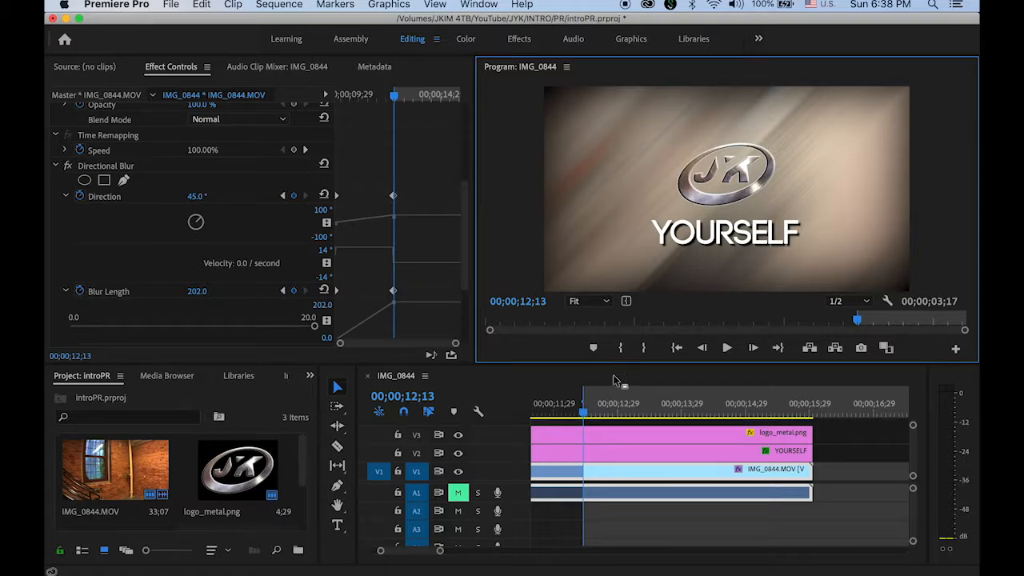
pyautogui.moveTo(585, 402); pyautogui.dragTo(544, 552)
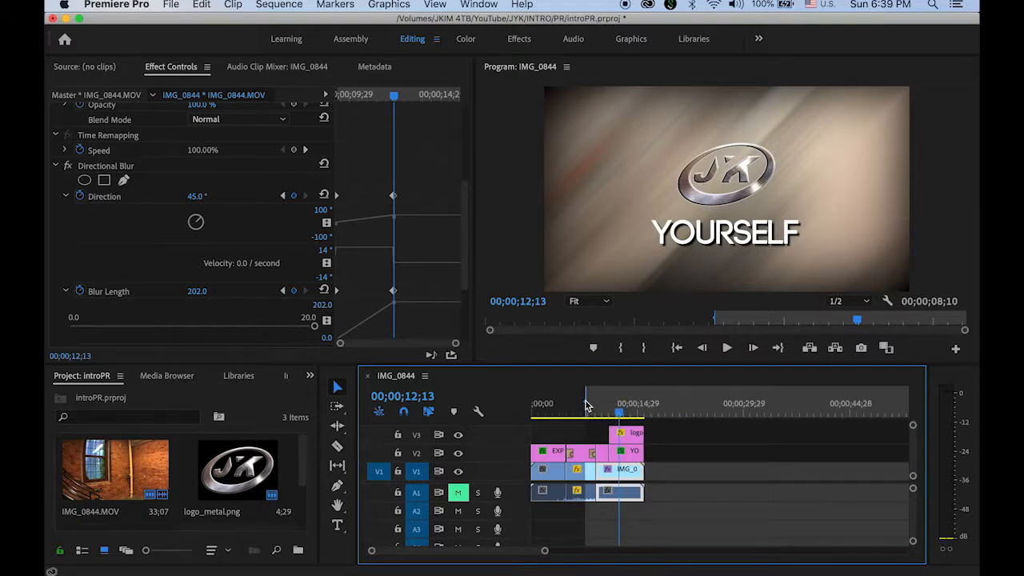
pyautogui.moveTo(586, 406); pyautogui.dragTo(476, 404)
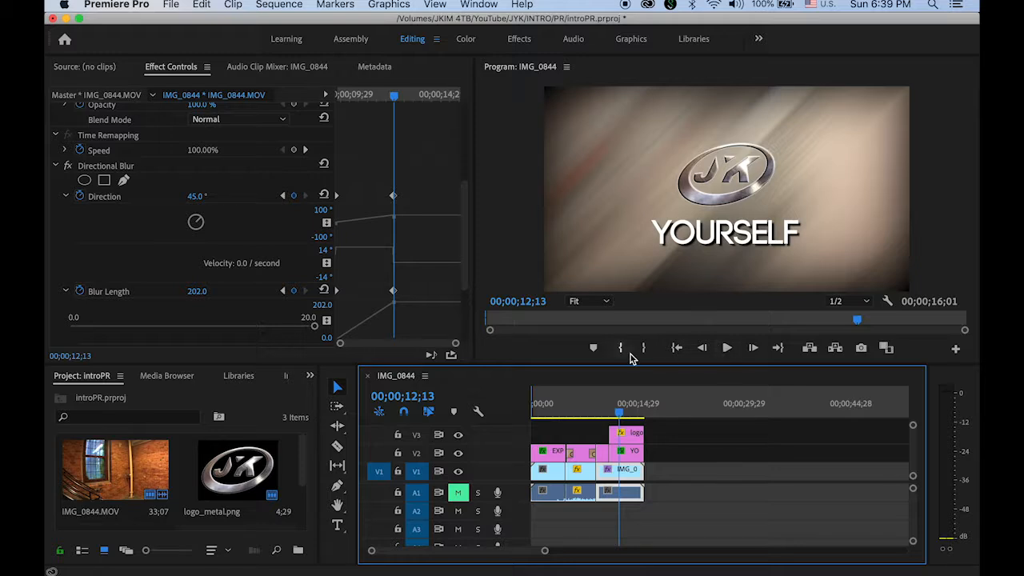
# Step: Play the whole IMG_0844 sequence from its beginning to review the intro
pyautogui.click(676, 349)
pyautogui.click(727, 348)
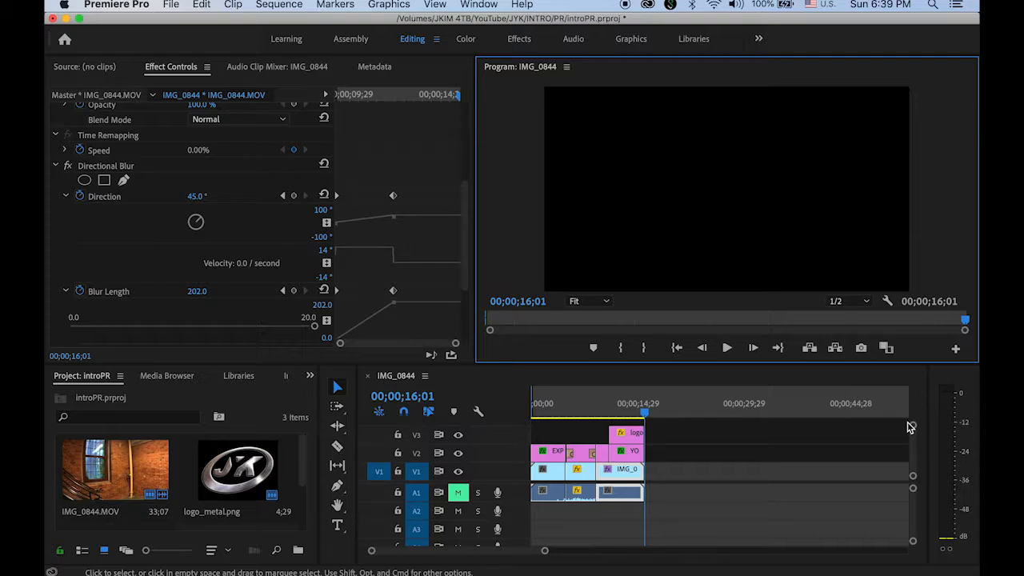
# Step: Save the project as introPR in the PR folder, replacing the existing file
pyautogui.click(171, 4)
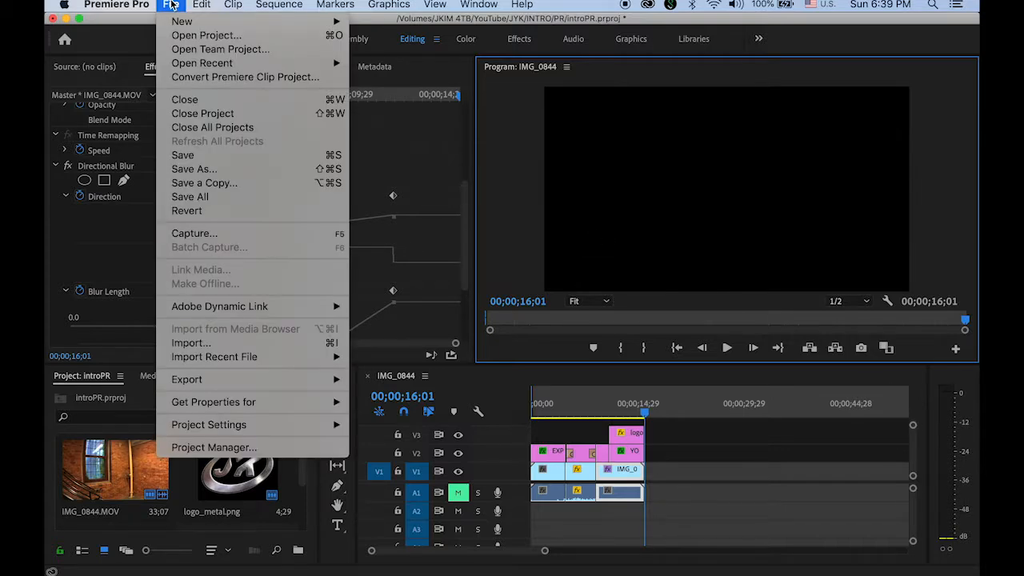
pyautogui.click(235, 174)
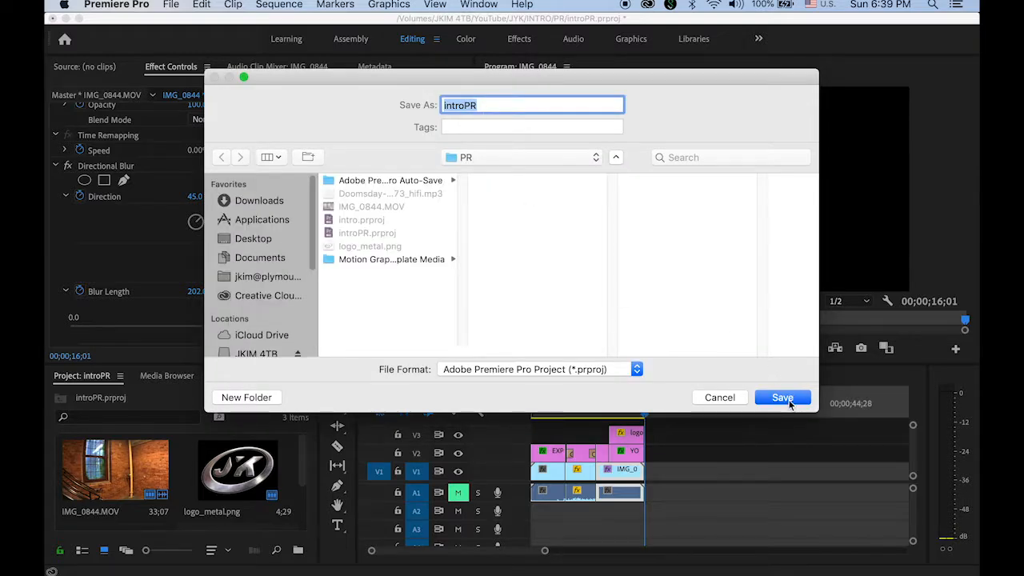
pyautogui.click(782, 397)
pyautogui.click(617, 172)
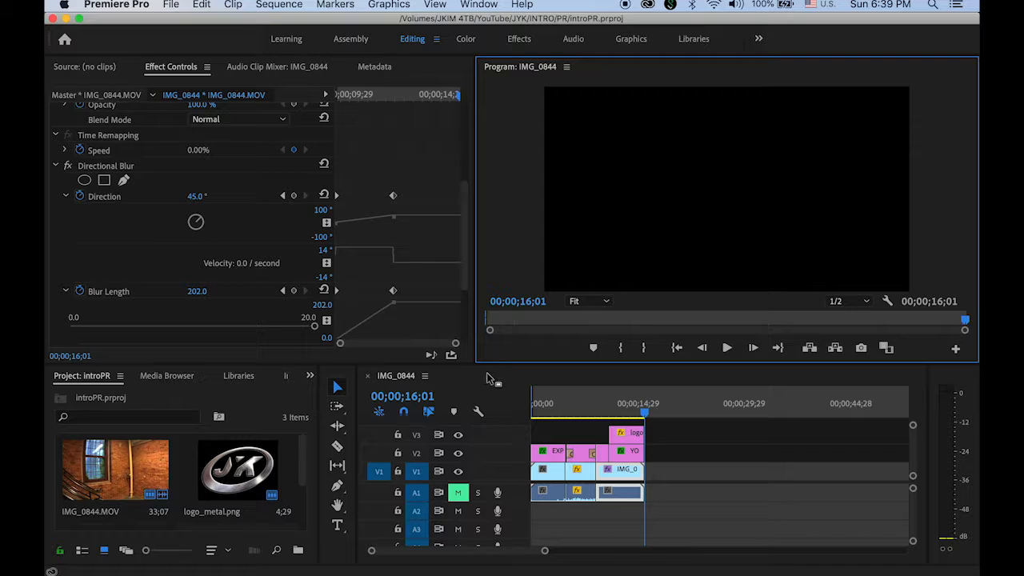
# Step: Switch to Safari and open Flash Kit's Sound Loops page to browse its music categories
pyautogui.moveTo(264, 571)
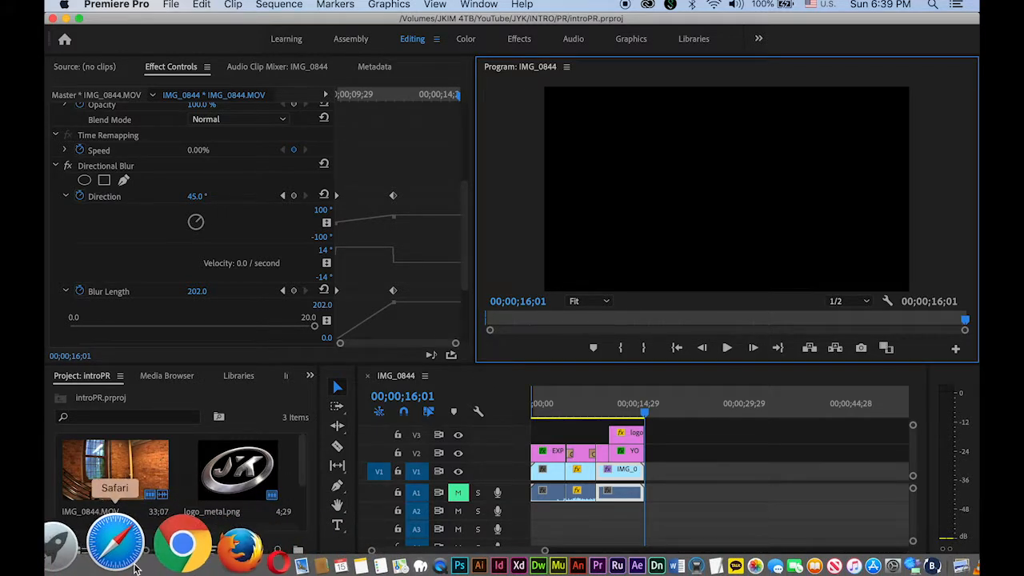
pyautogui.click(134, 568)
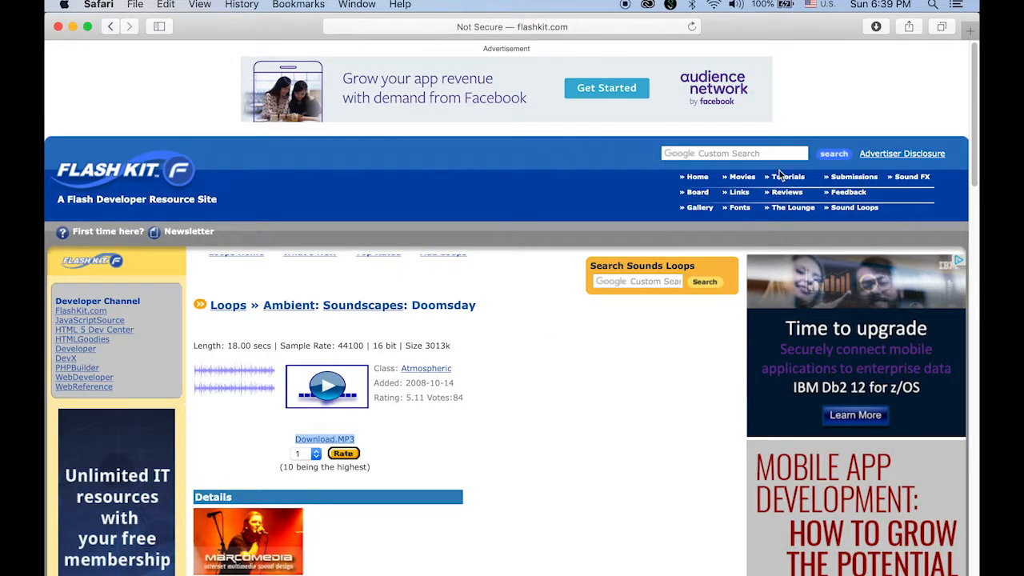
pyautogui.click(856, 208)
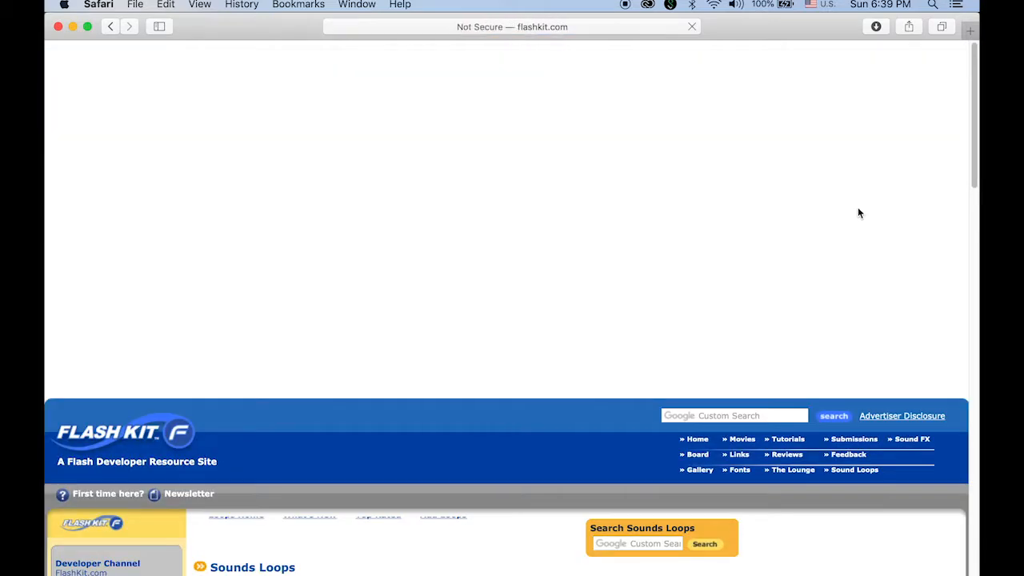
pyautogui.scroll(-2, 927, 279)
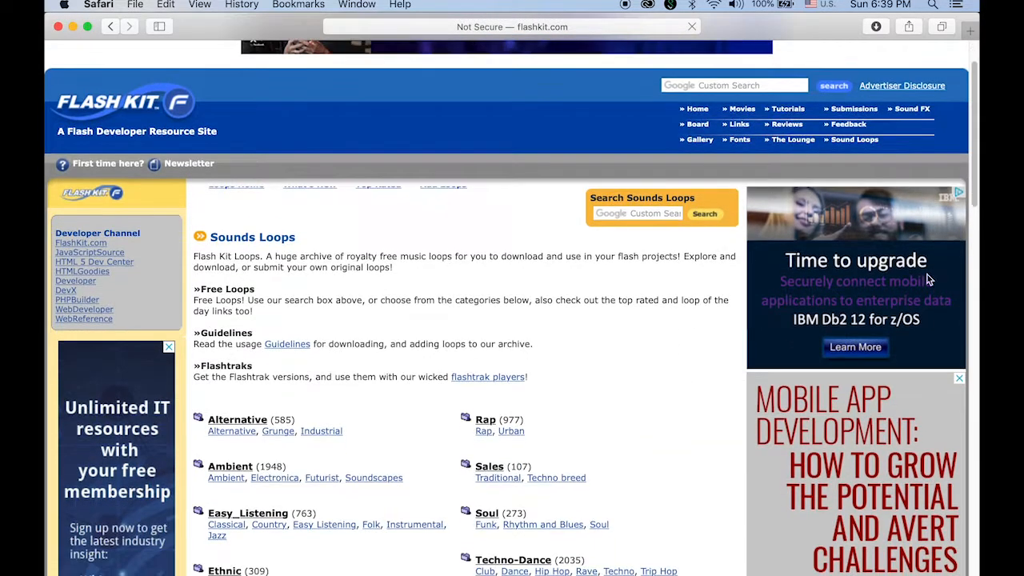
pyautogui.scroll(-5, 972, 199)
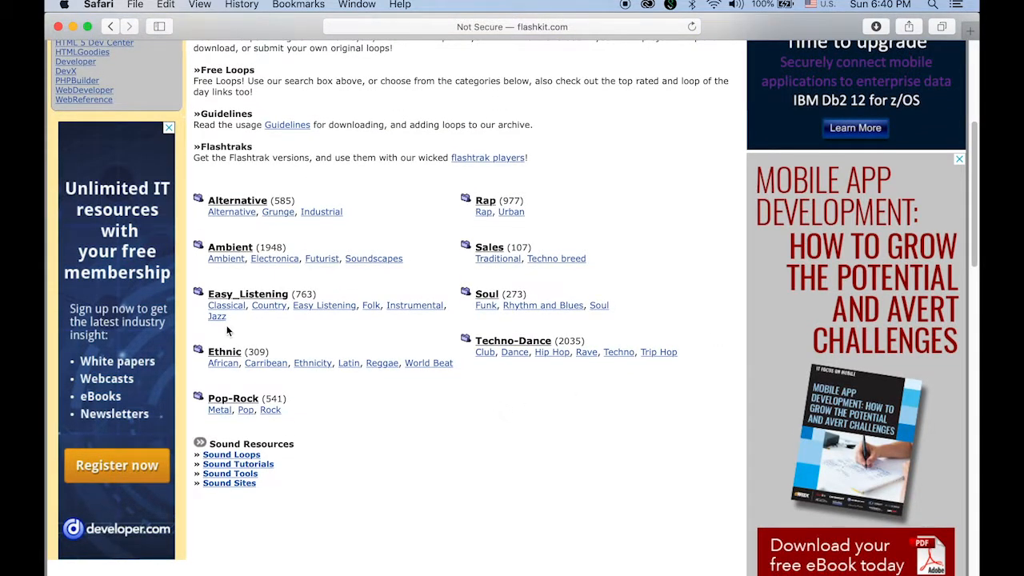
# Step: Open the Soundscapes list under Ambient and listen to a preview of the Doomsday loop
pyautogui.click(384, 259)
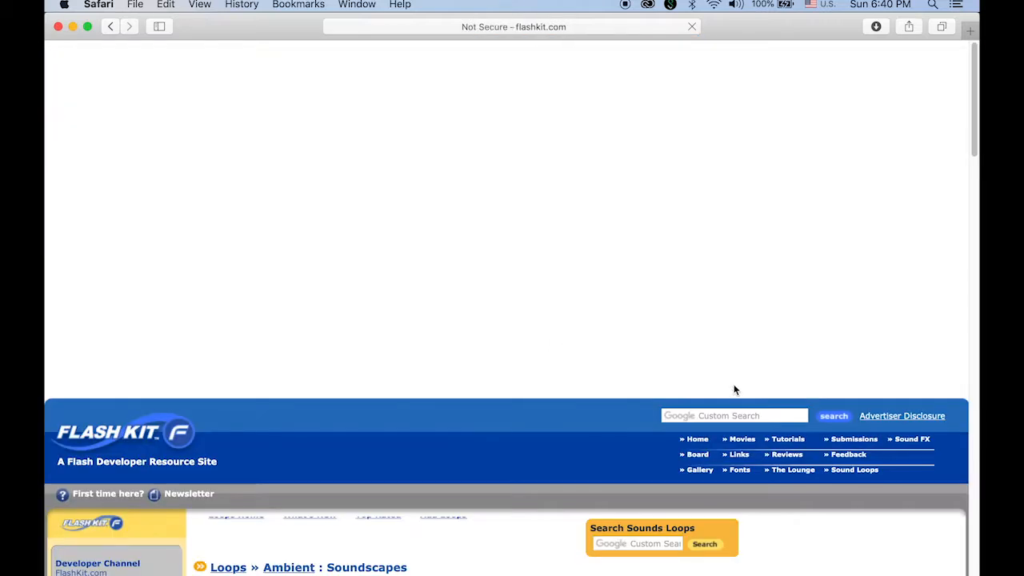
pyautogui.scroll(-4, 665, 374)
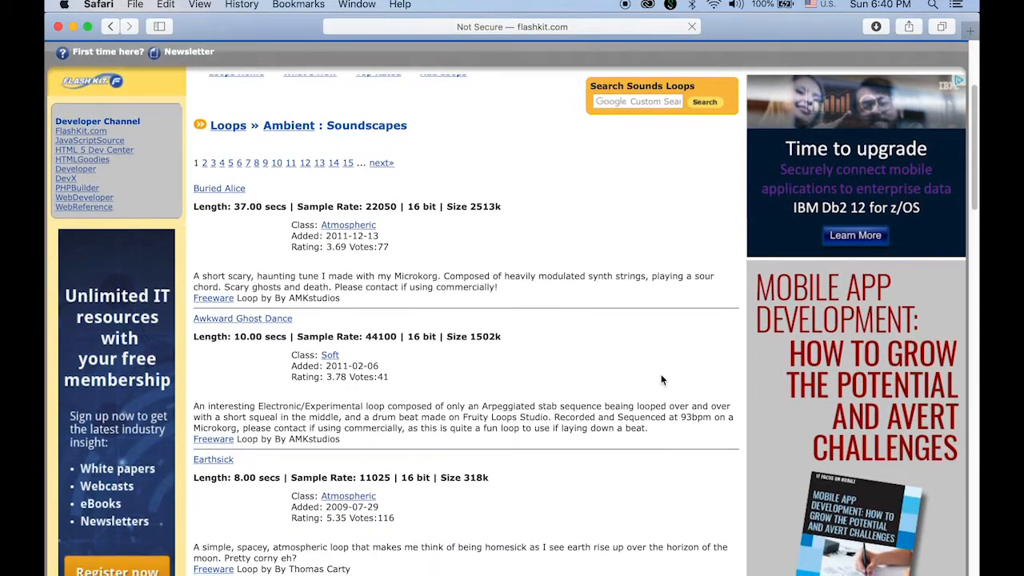
pyautogui.scroll(-10, 661, 380)
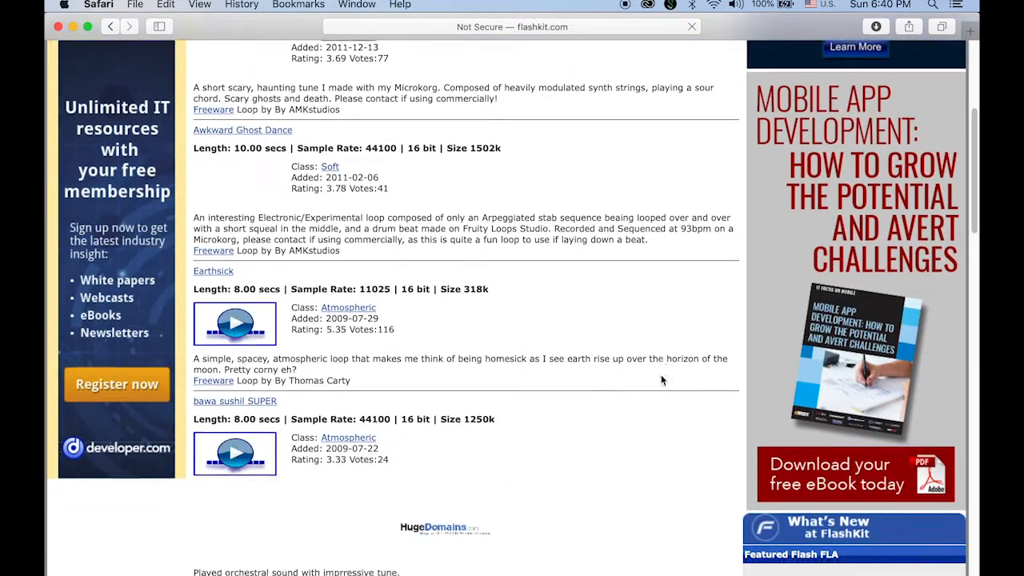
pyautogui.scroll(-5, 660, 379)
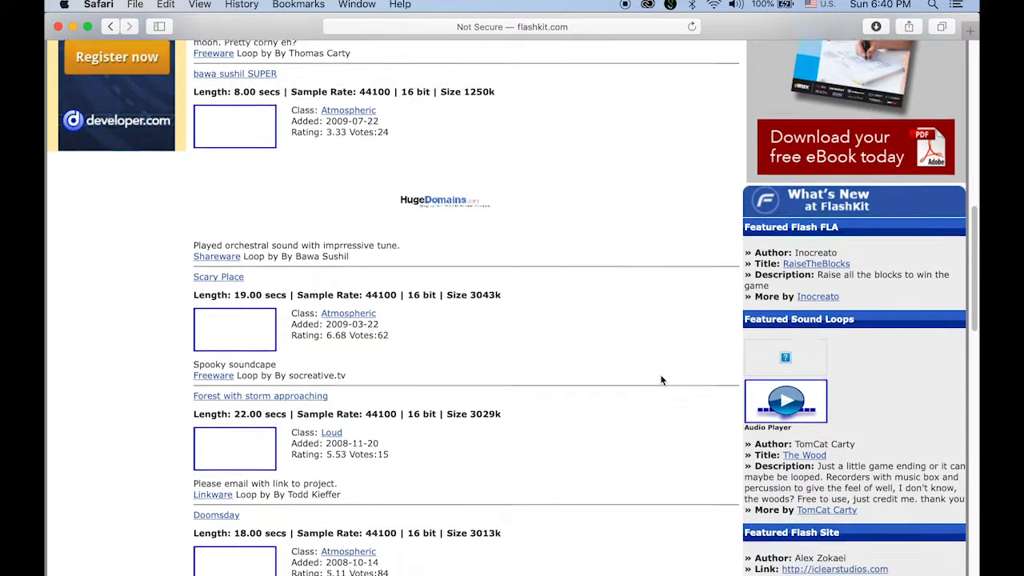
pyautogui.scroll(-2, 655, 383)
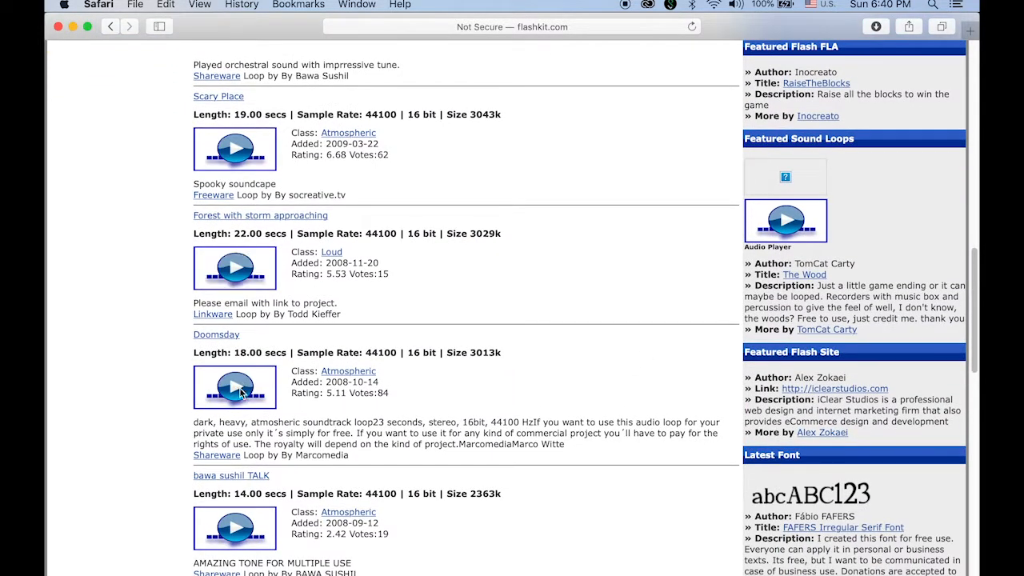
pyautogui.click(236, 388)
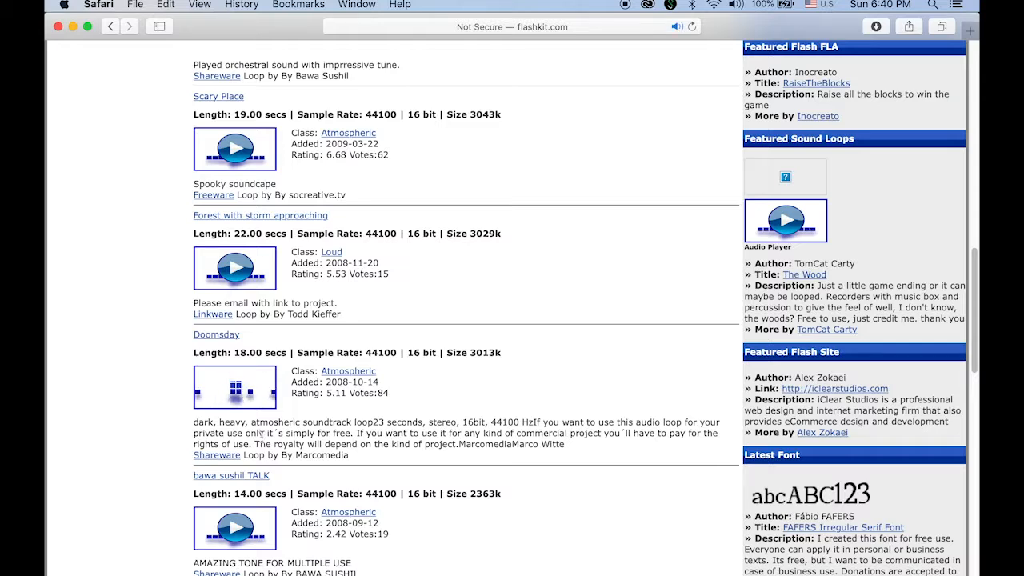
pyautogui.click(235, 388)
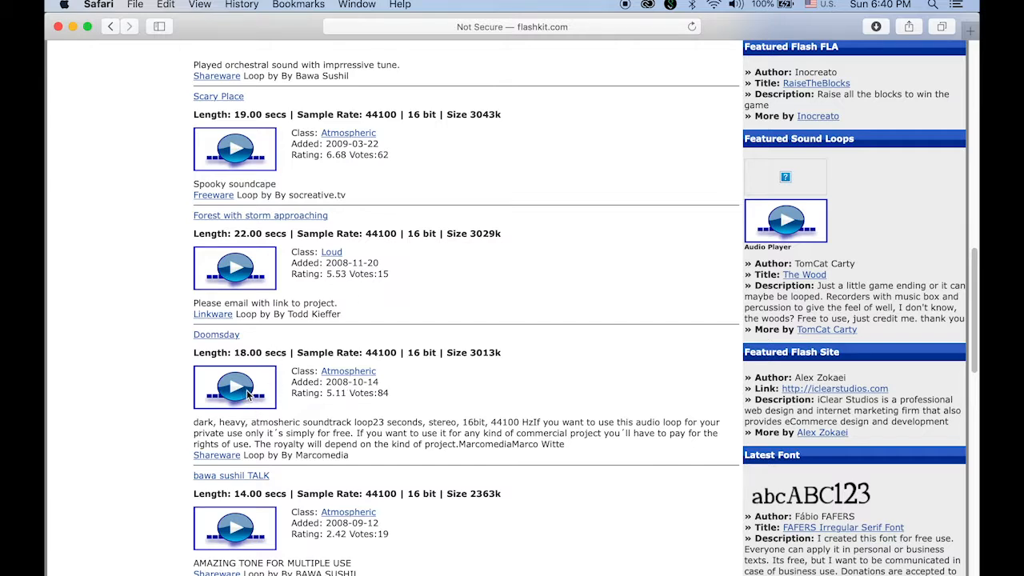
# Step: Open the Doomsday loop's page and try to download its MP3 to the PR folder as Doomsday-Marcomed-10373_hifi.mp3
pyautogui.click(225, 335)
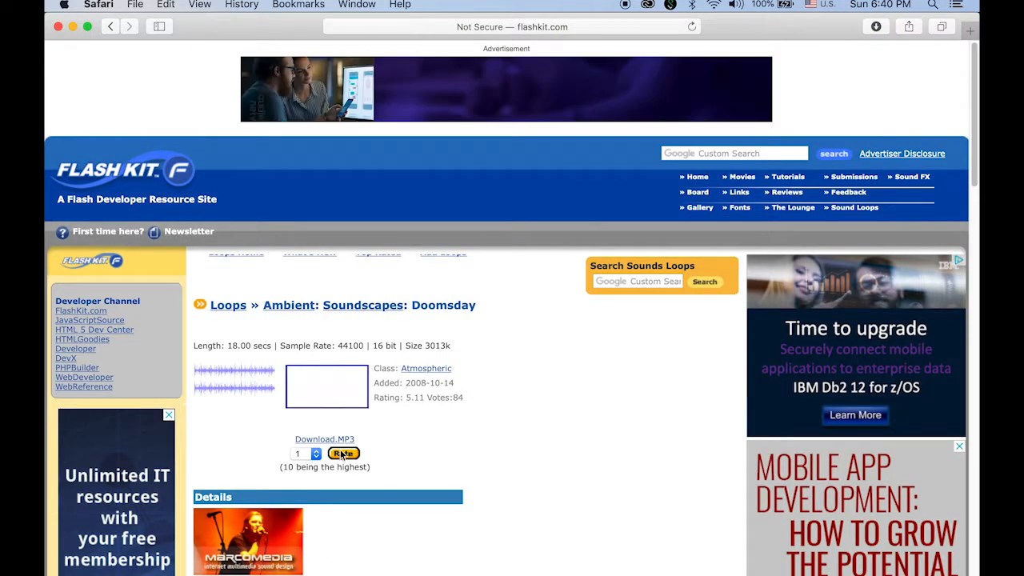
pyautogui.rightClick(318, 439)
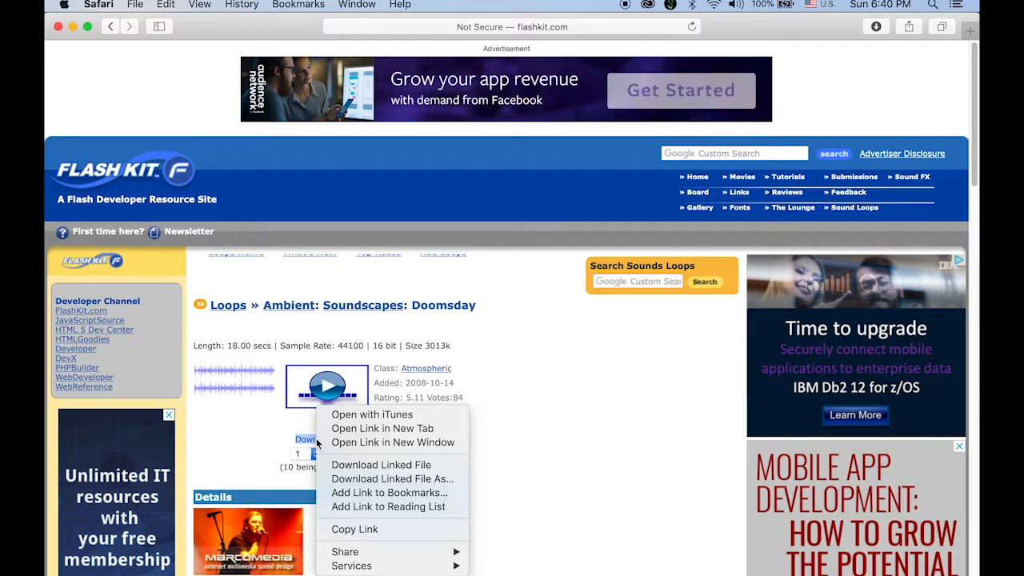
pyautogui.click(430, 478)
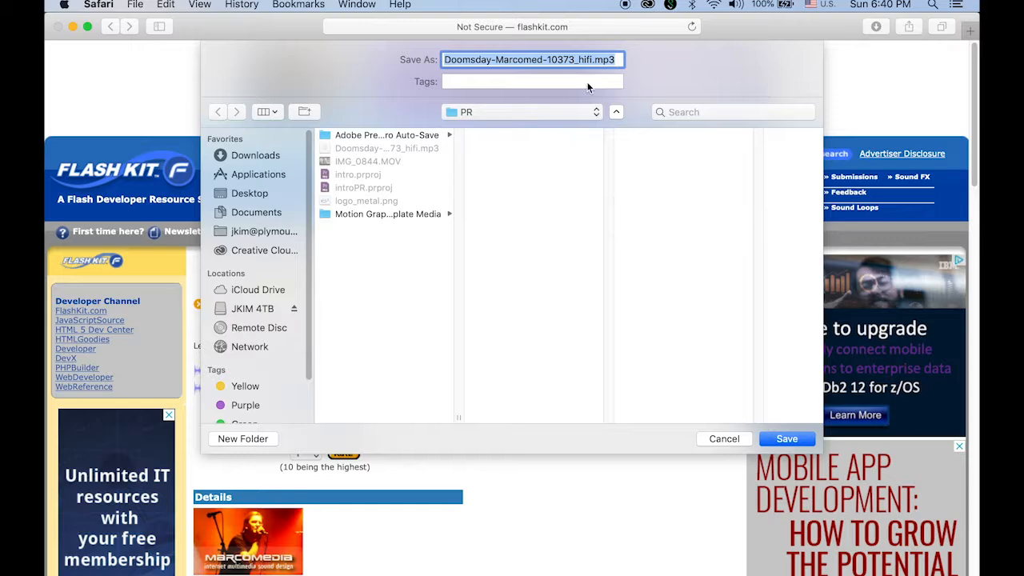
pyautogui.click(738, 438)
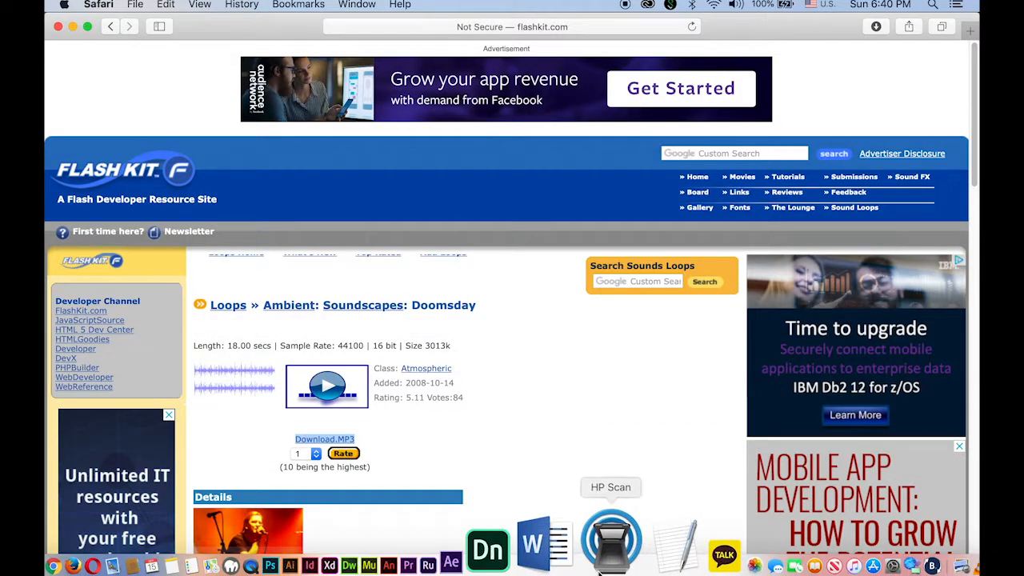
# Step: Switch to Premiere Pro, import Doomsday-Marcomed-10373_hifi.mp3 from the PR folder and place it at the start of audio track A2
pyautogui.click(500, 558)
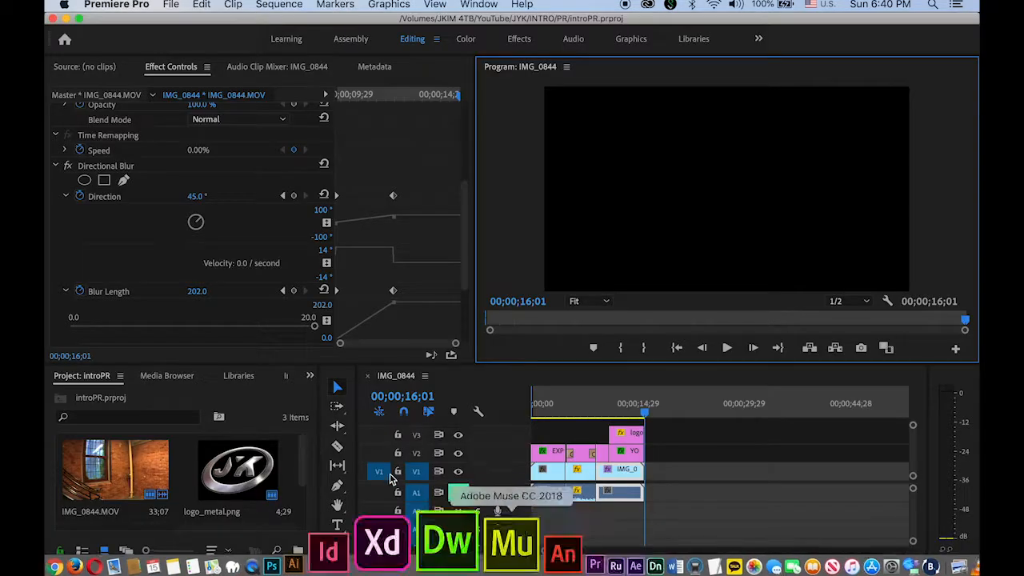
pyautogui.moveTo(299, 464); pyautogui.dragTo(304, 516)
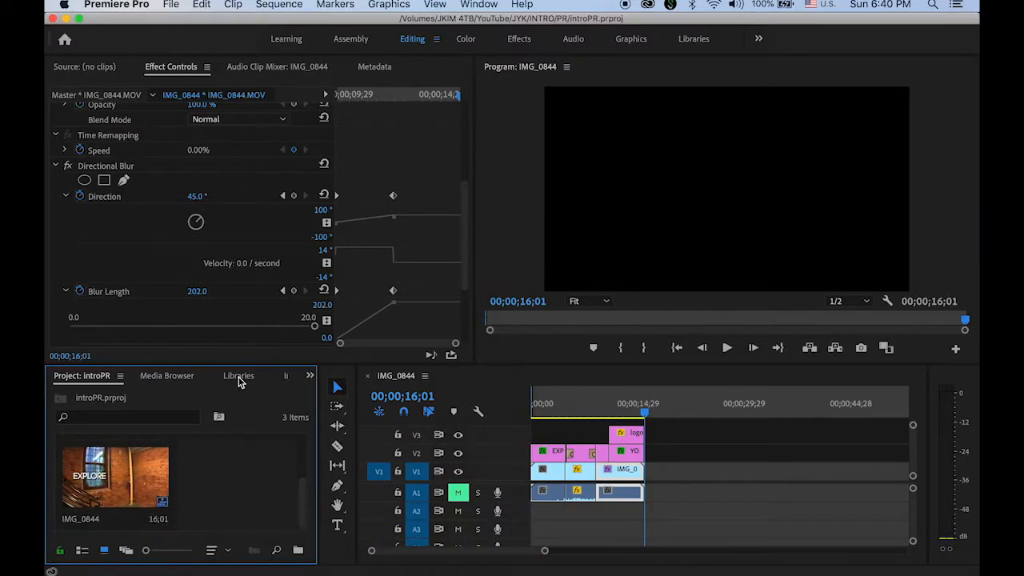
pyautogui.click(171, 4)
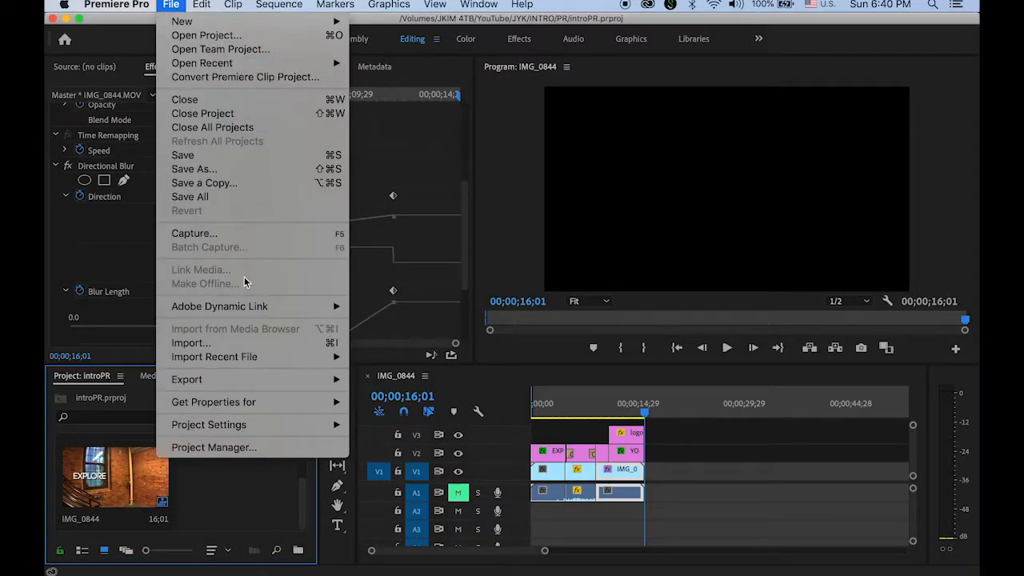
pyautogui.click(262, 343)
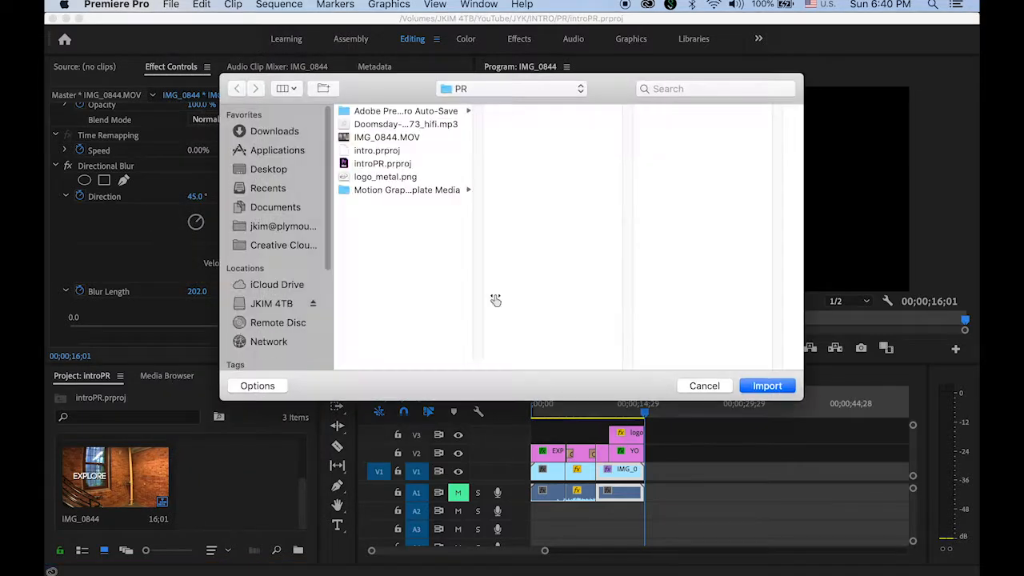
pyautogui.click(394, 127)
pyautogui.click(774, 385)
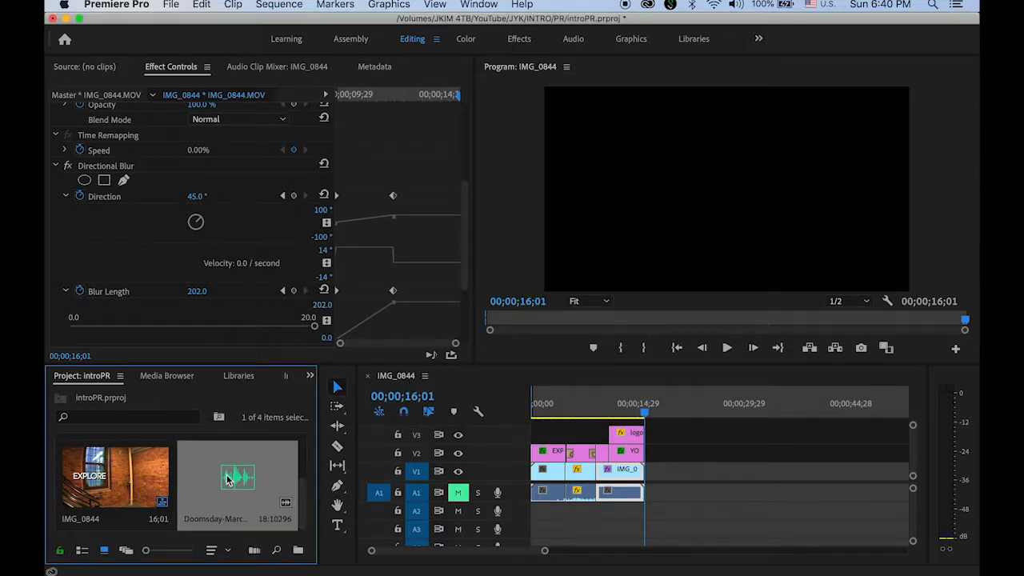
pyautogui.moveTo(275, 480); pyautogui.dragTo(536, 514)
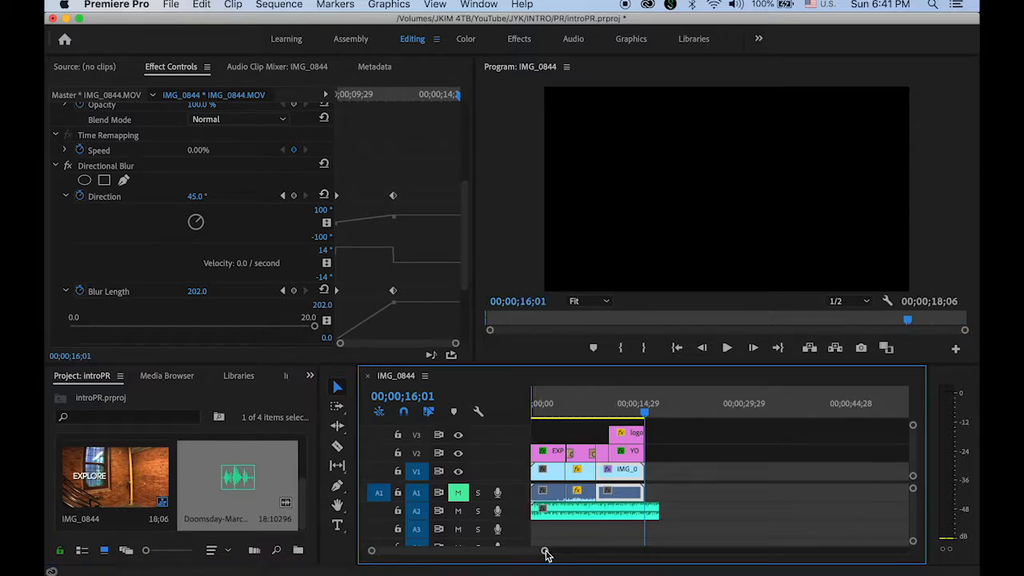
# Step: Split the Doomsday music clip on A2 at 00;00;16;01, where the video ends, and delete the leftover piece
pyautogui.moveTo(544, 550); pyautogui.dragTo(510, 555)
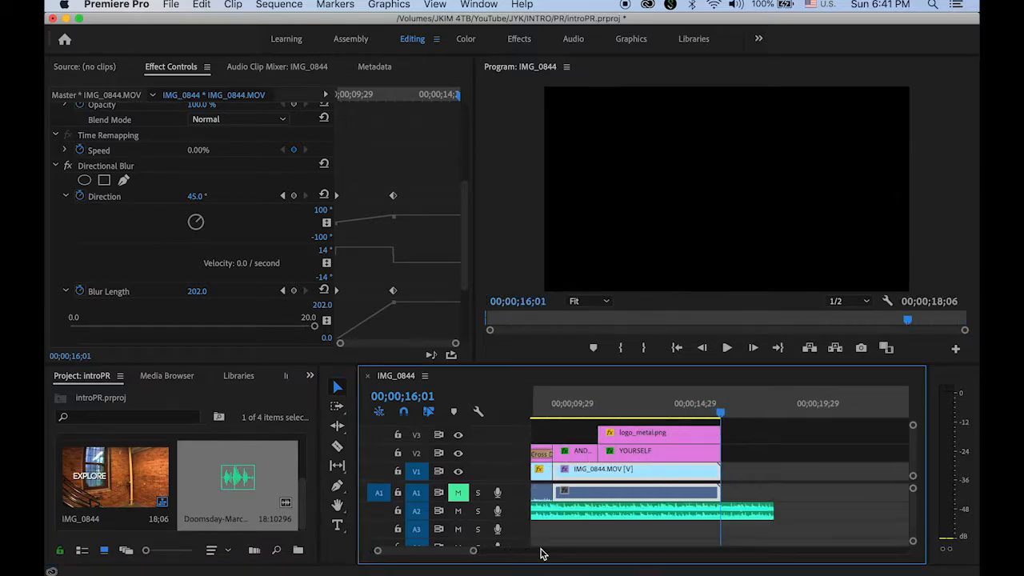
pyautogui.click(712, 500)
pyautogui.click(338, 447)
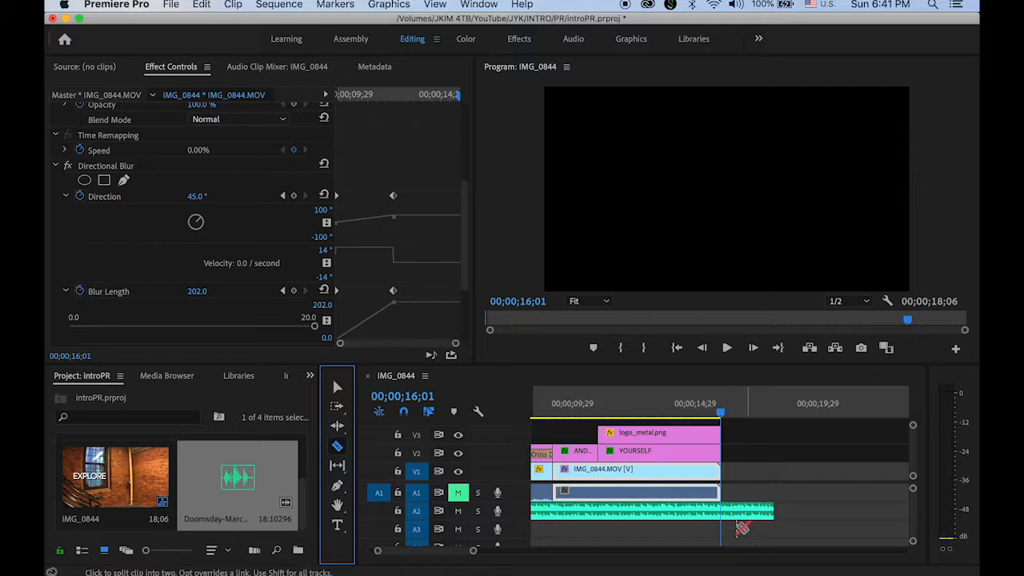
pyautogui.click(732, 509)
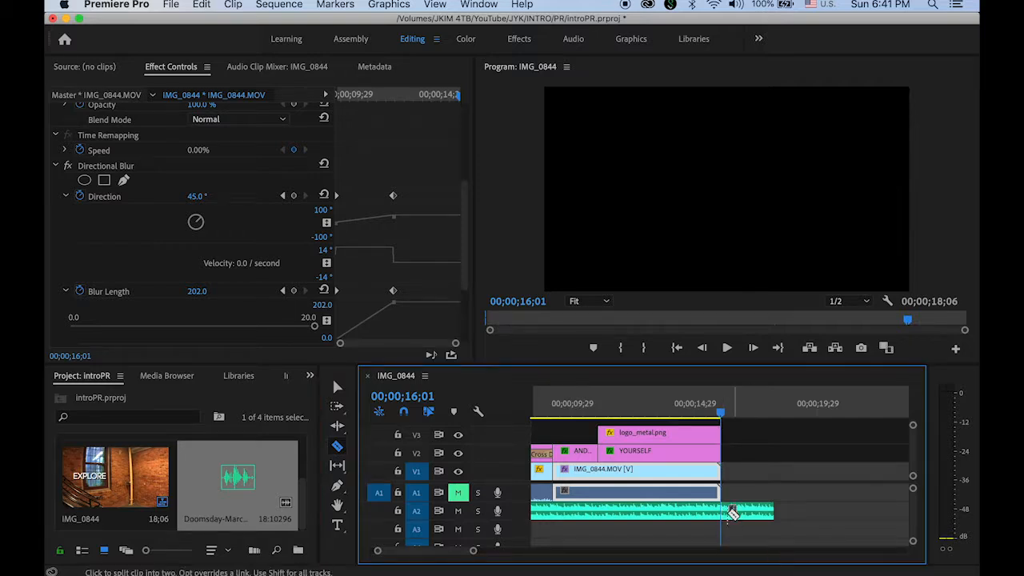
pyautogui.press('v')
pyautogui.click(751, 512)
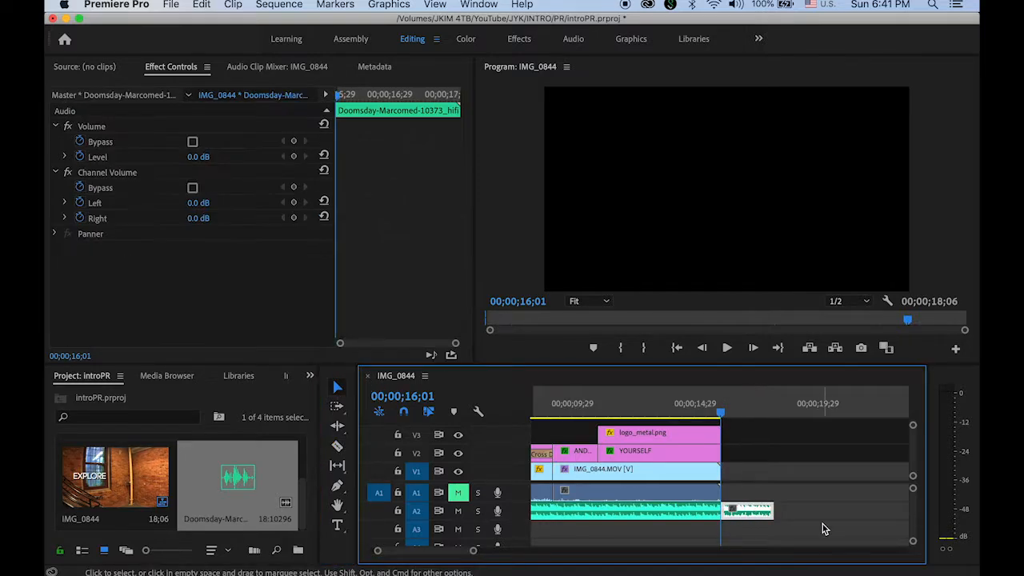
pyautogui.press('Delete')
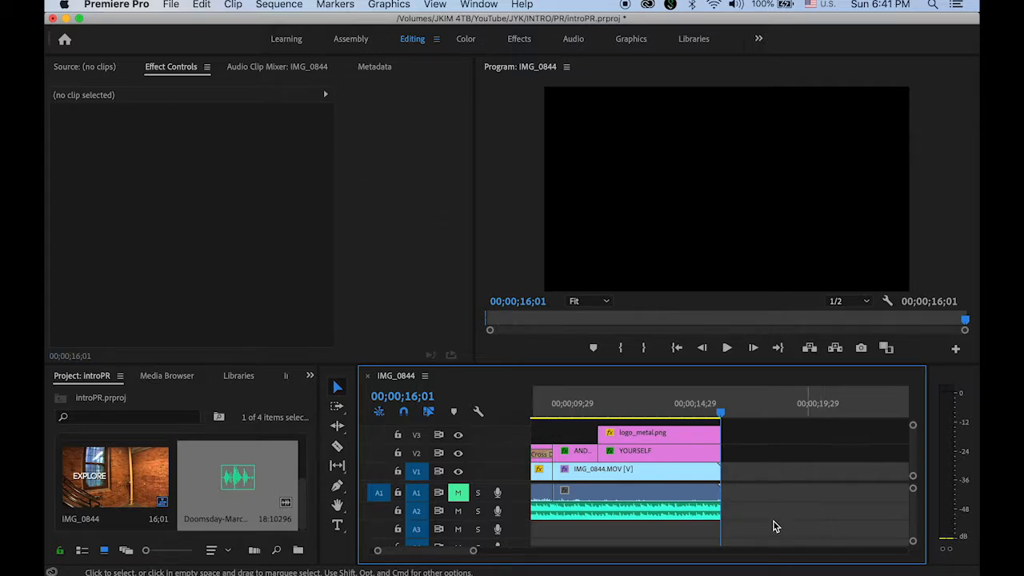
# Step: Add Channel Volume keyframes for Left and Right on the Doomsday clip at 00;00;12;07, keeping both at 0.0 dB
pyautogui.moveTo(721, 415); pyautogui.dragTo(696, 413)
pyautogui.click(664, 515)
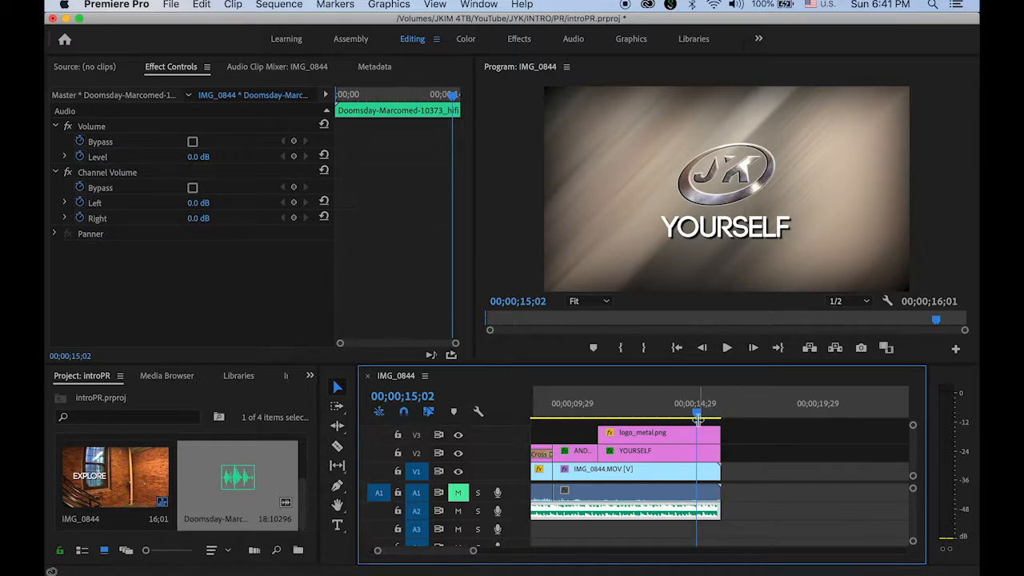
pyautogui.moveTo(696, 412)
pyautogui.mouseDown()
pyautogui.moveTo(685, 420)
pyautogui.moveTo(695, 421)
pyautogui.mouseUp()
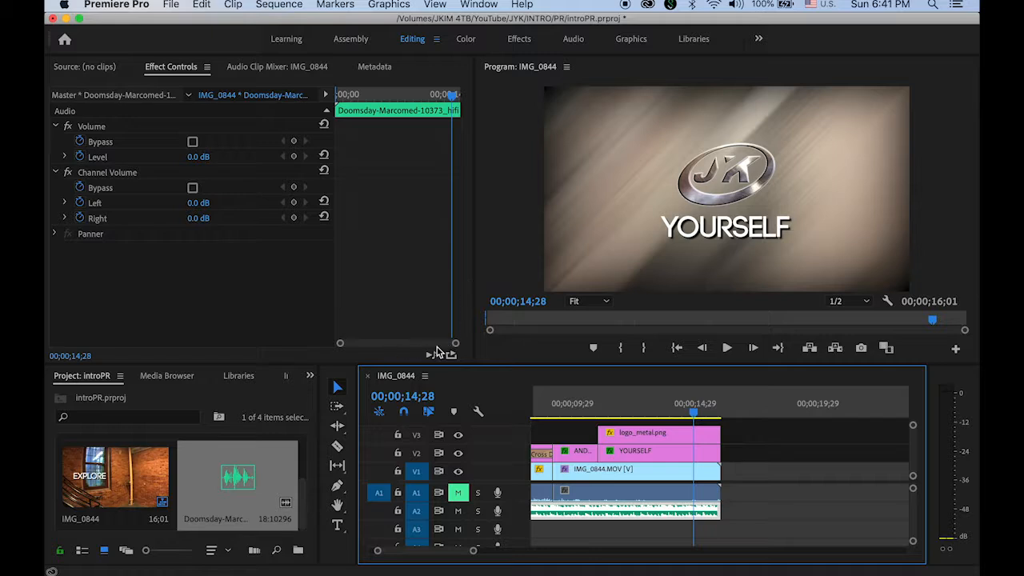
pyautogui.moveTo(456, 344); pyautogui.dragTo(401, 344)
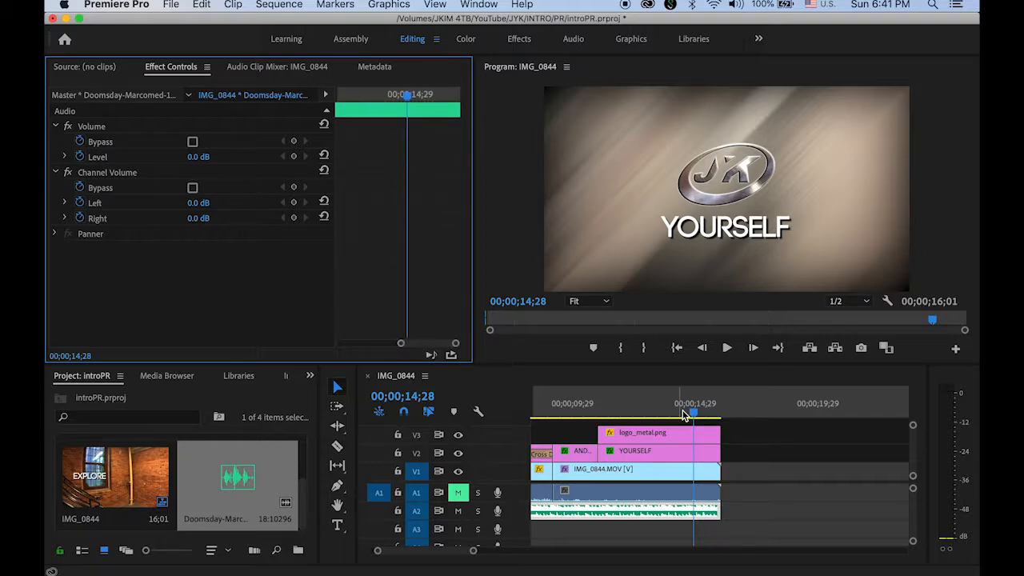
pyautogui.moveTo(693, 413); pyautogui.dragTo(632, 416)
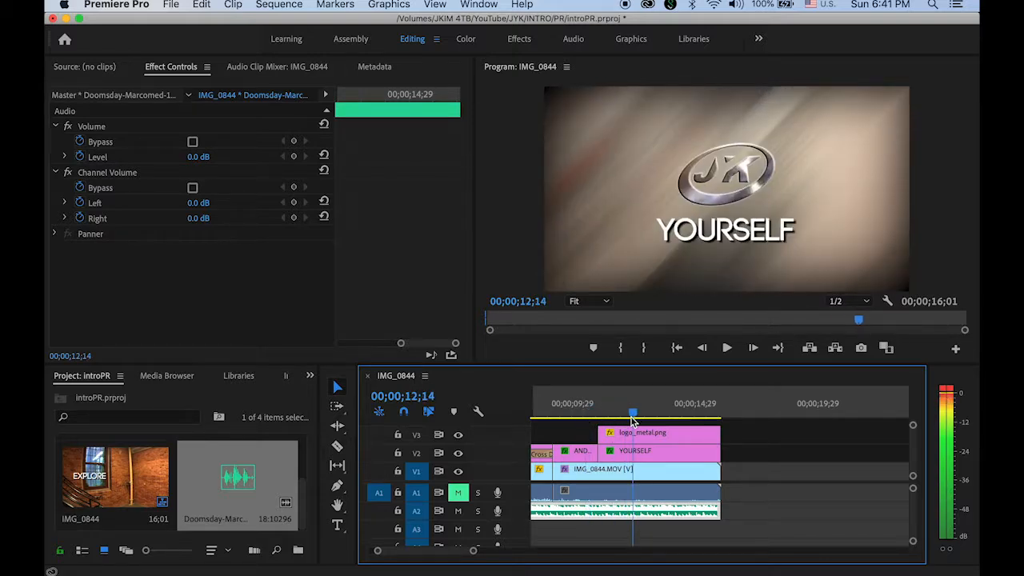
pyautogui.moveTo(633, 418); pyautogui.dragTo(626, 418)
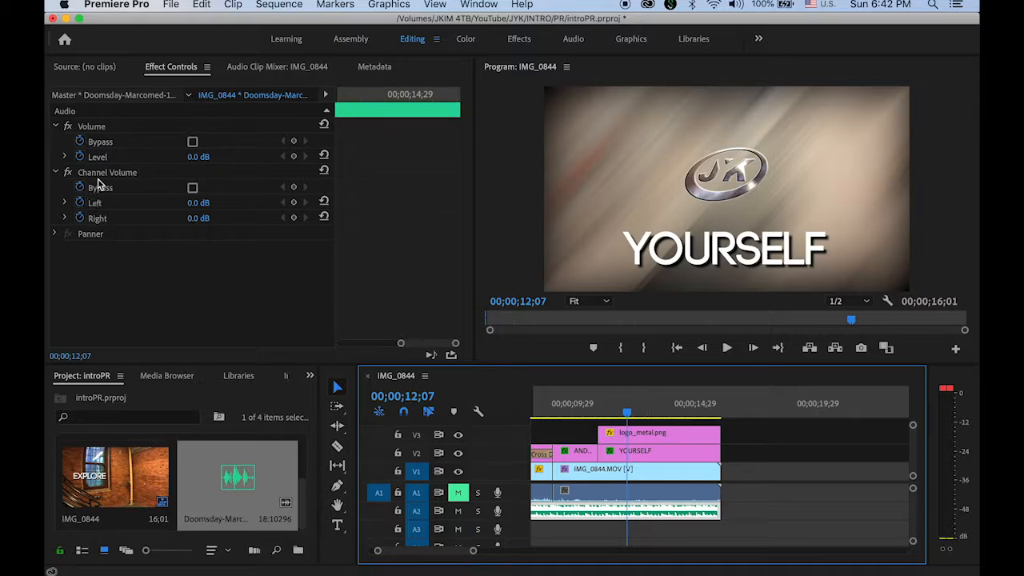
pyautogui.click(64, 202)
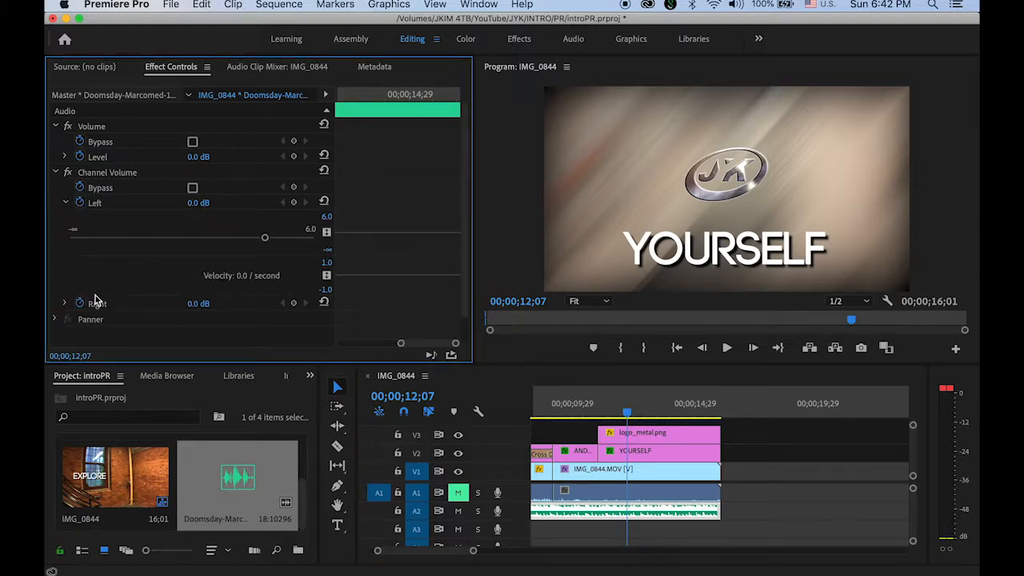
pyautogui.click(65, 305)
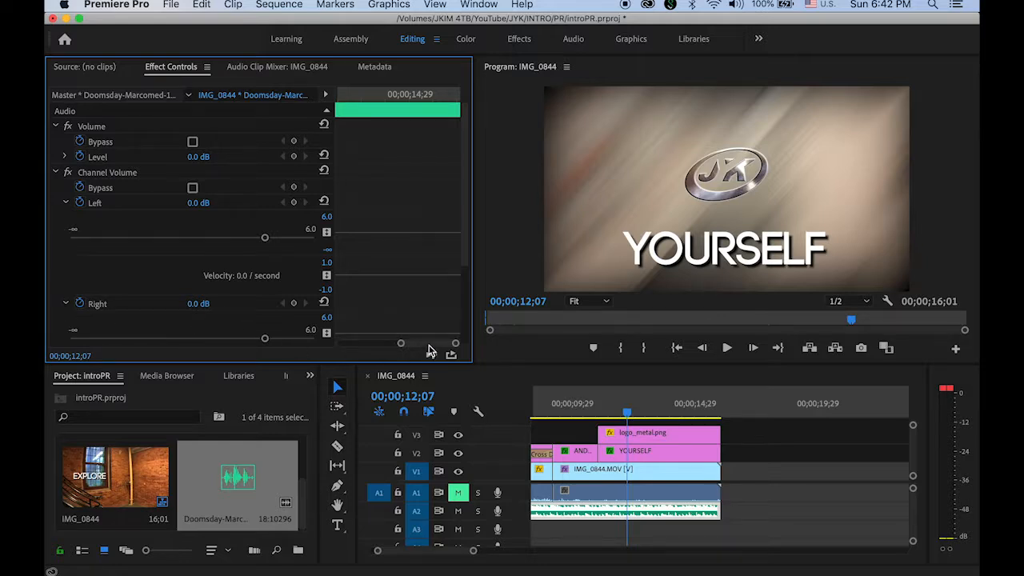
pyautogui.moveTo(428, 345); pyautogui.dragTo(420, 344)
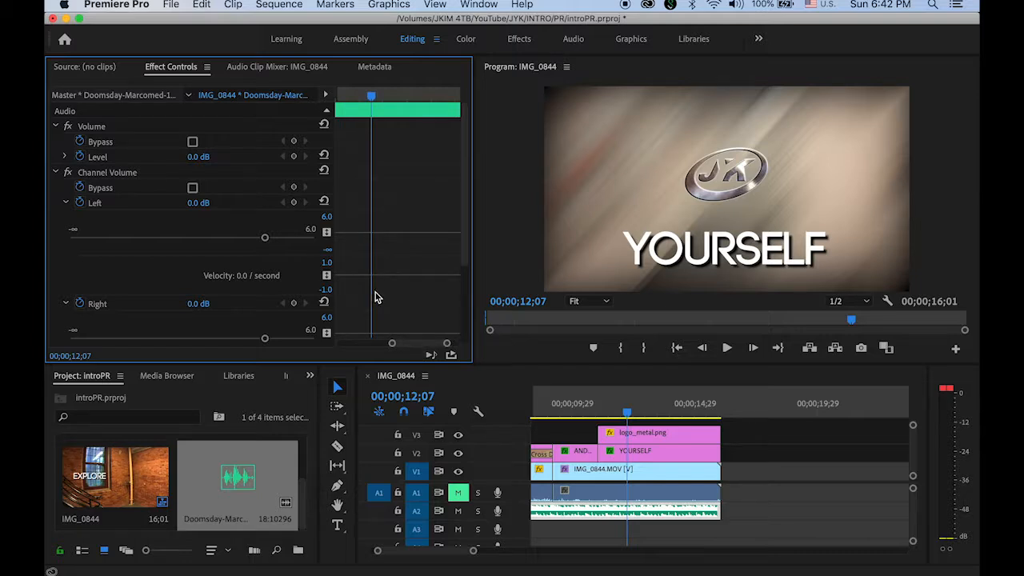
pyautogui.click(294, 204)
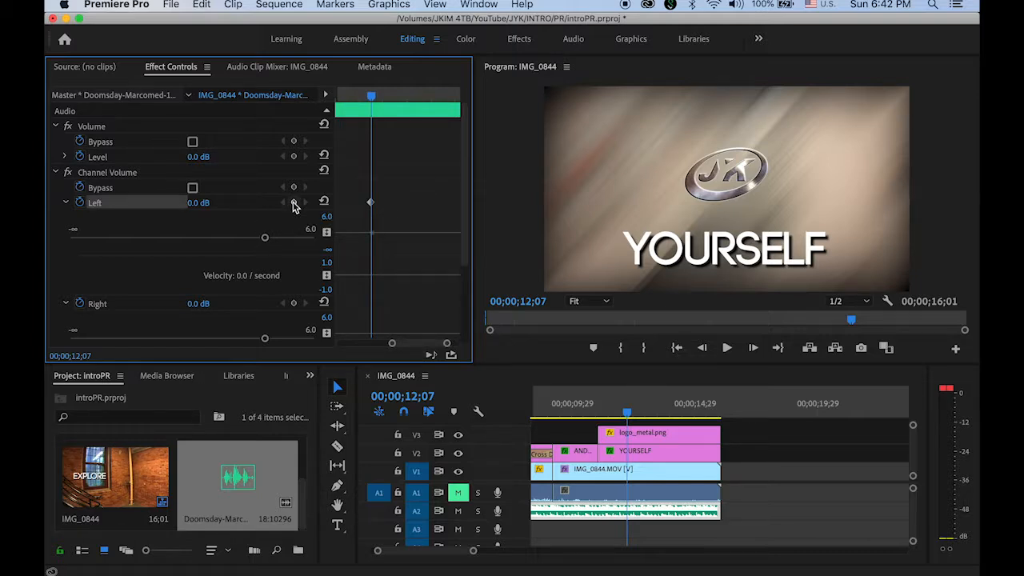
pyautogui.click(293, 304)
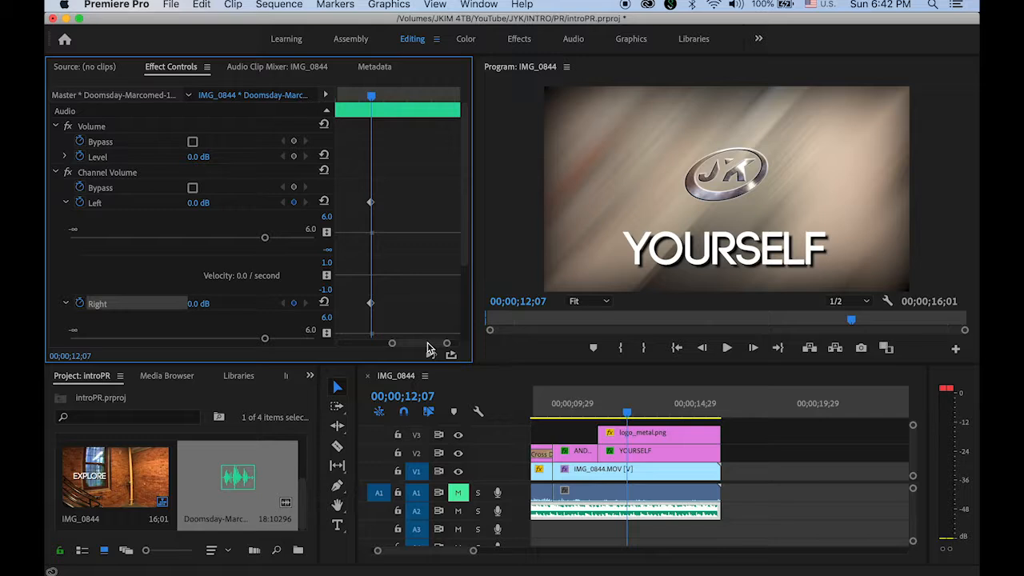
# Step: Add Left and Right Channel Volume keyframes at the clip's end, 00;00;16;01, and lower both to -287.5 dB
pyautogui.moveTo(427, 344); pyautogui.dragTo(452, 346)
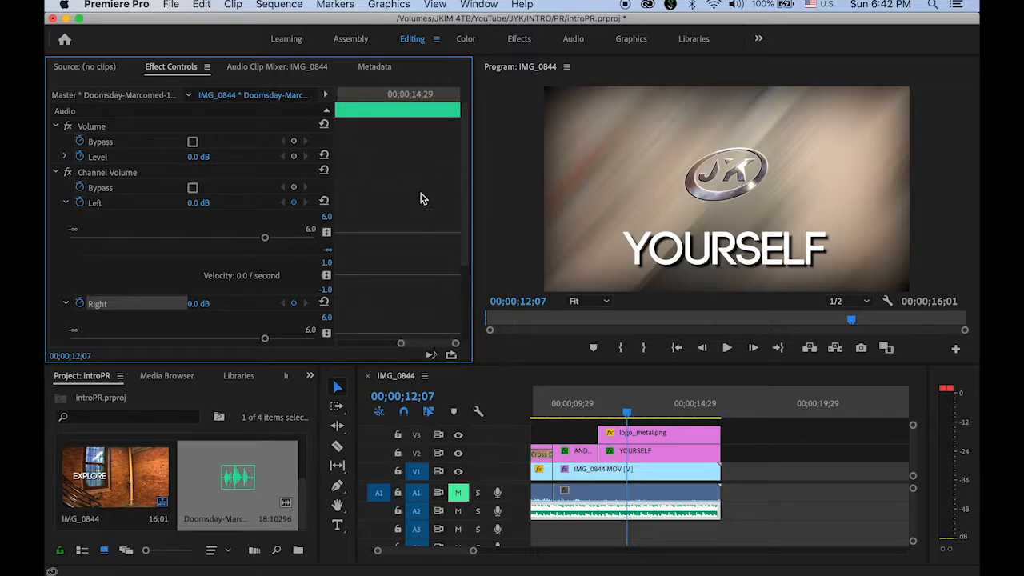
pyautogui.click(630, 414)
pyautogui.moveTo(629, 414); pyautogui.dragTo(723, 424)
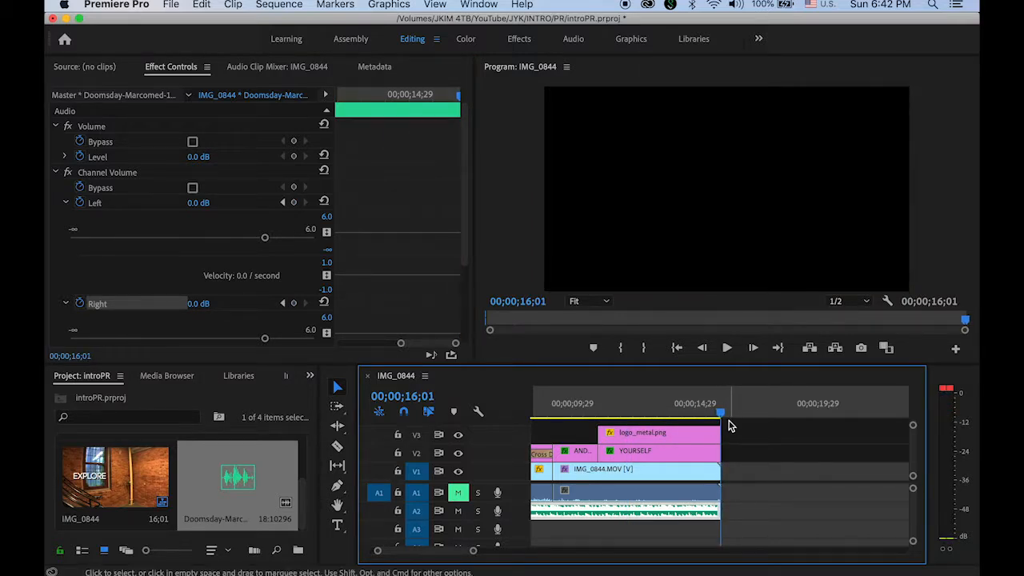
pyautogui.click(293, 202)
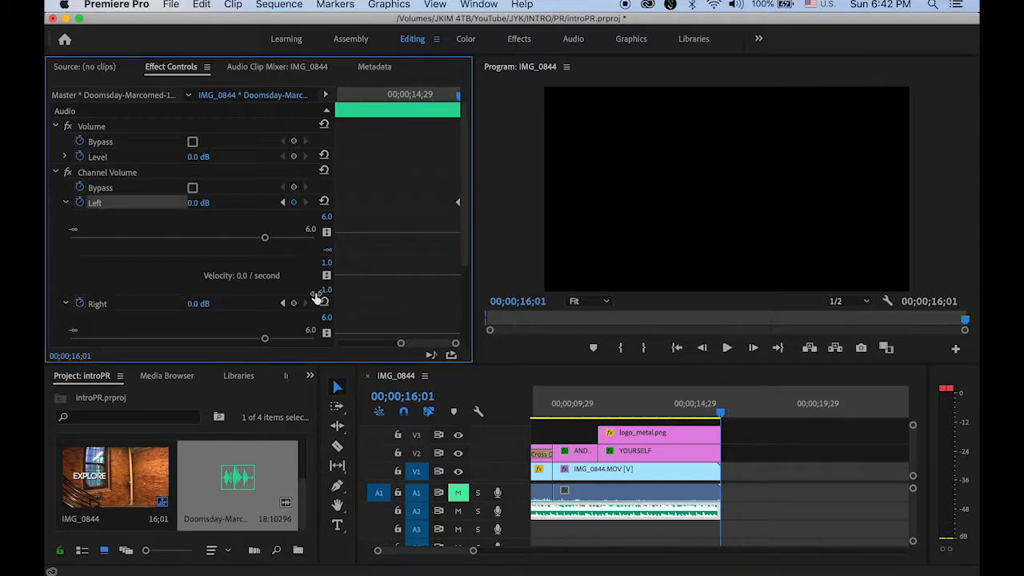
pyautogui.click(293, 304)
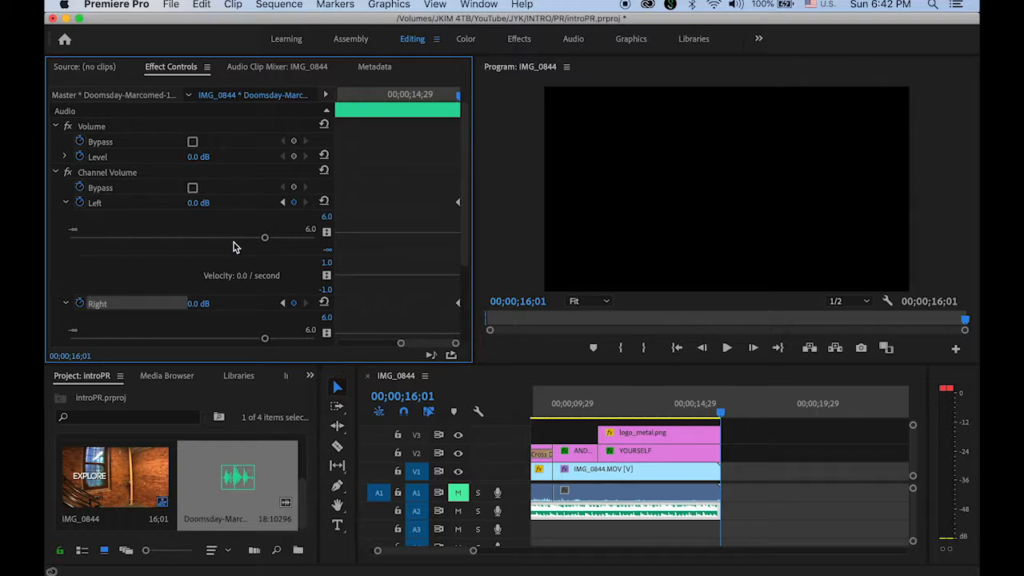
pyautogui.click(459, 205)
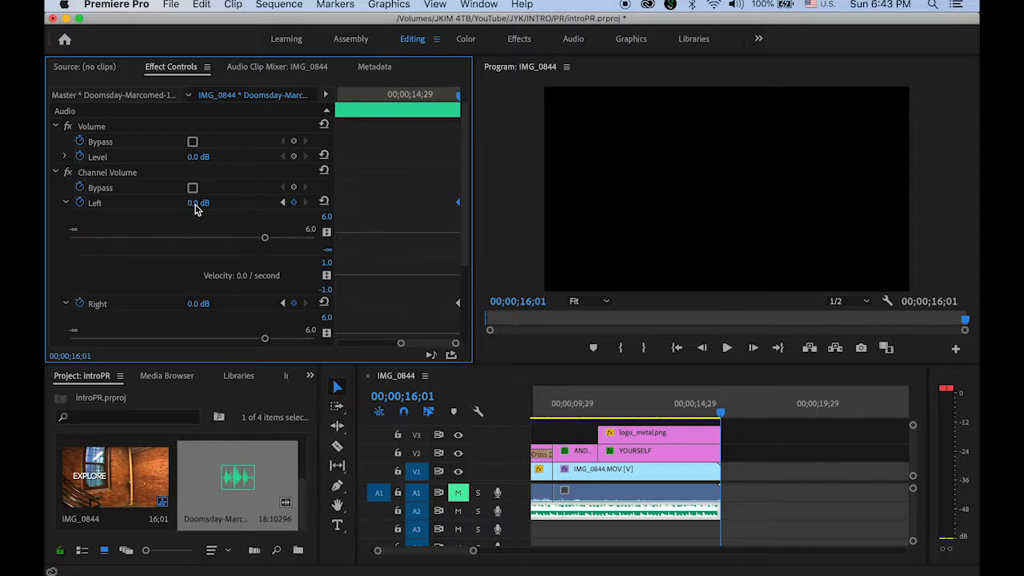
pyautogui.moveTo(198, 206); pyautogui.dragTo(88, 206)
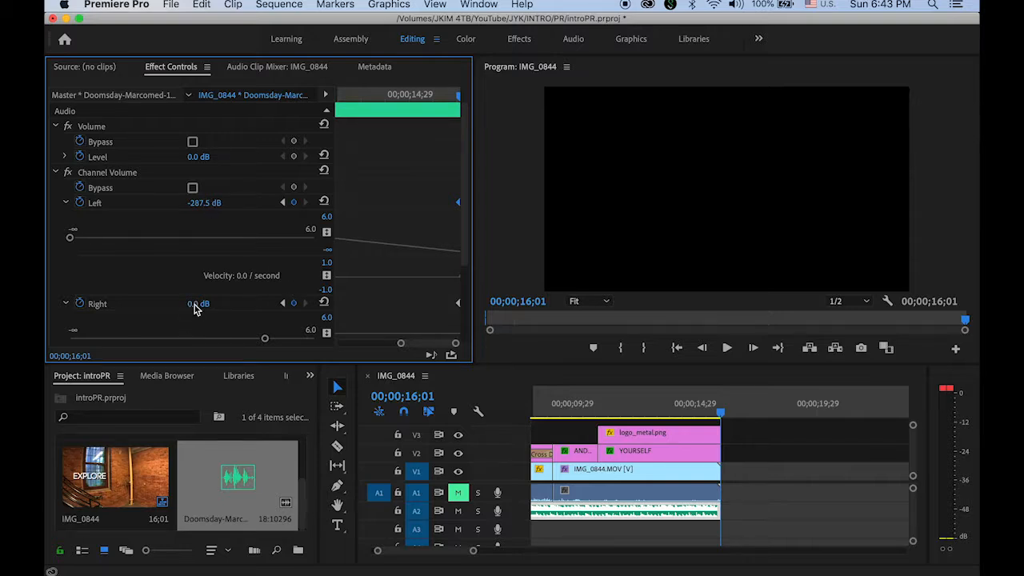
pyautogui.moveTo(198, 304); pyautogui.dragTo(96, 304)
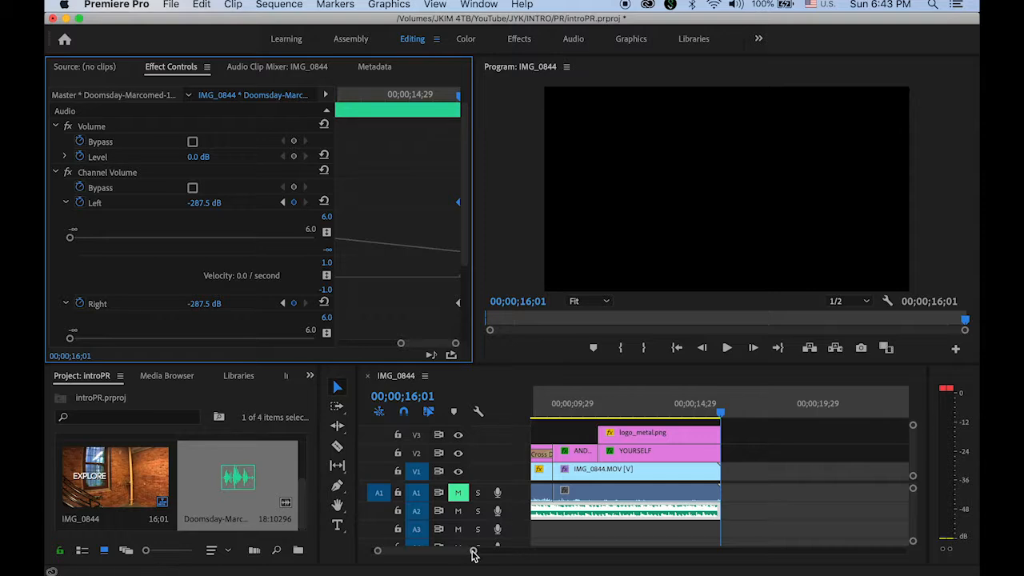
# Step: Play the whole sequence from its start to check the intro with the music's closing fade-out
pyautogui.moveTo(473, 555); pyautogui.dragTo(520, 551)
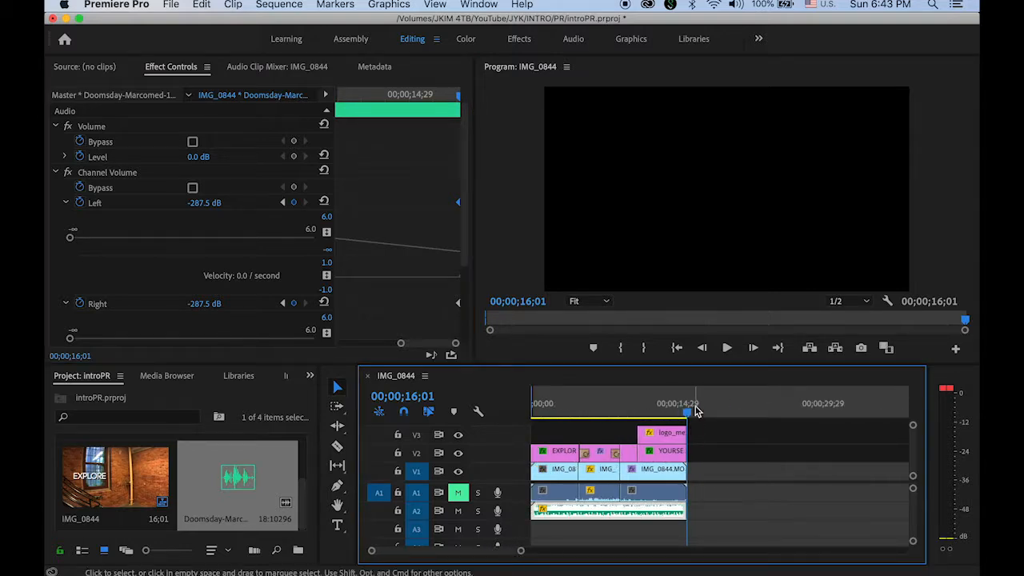
pyautogui.click(625, 413)
pyautogui.moveTo(624, 415); pyautogui.dragTo(579, 412)
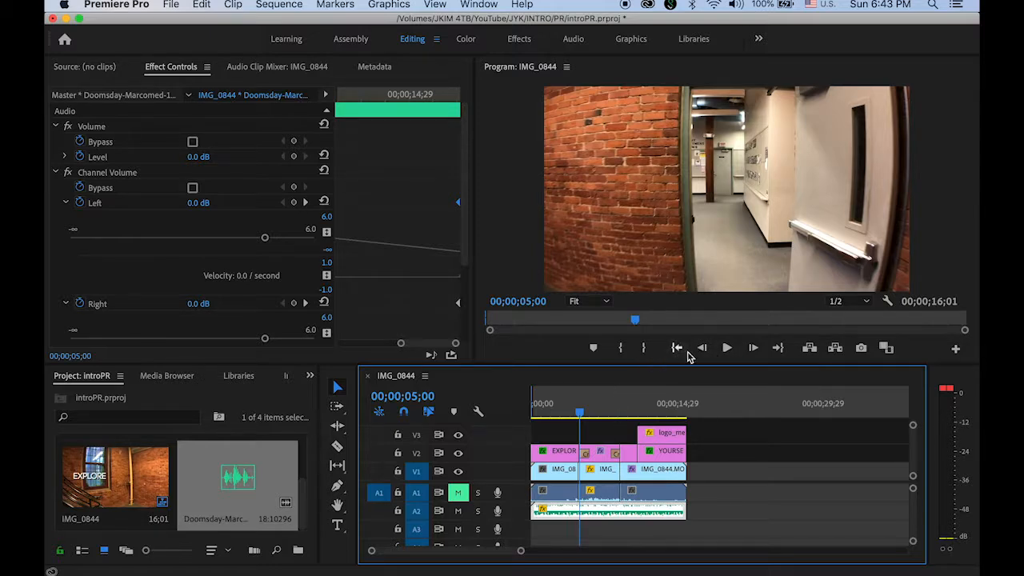
pyautogui.click(679, 353)
pyautogui.click(679, 353)
pyautogui.click(726, 347)
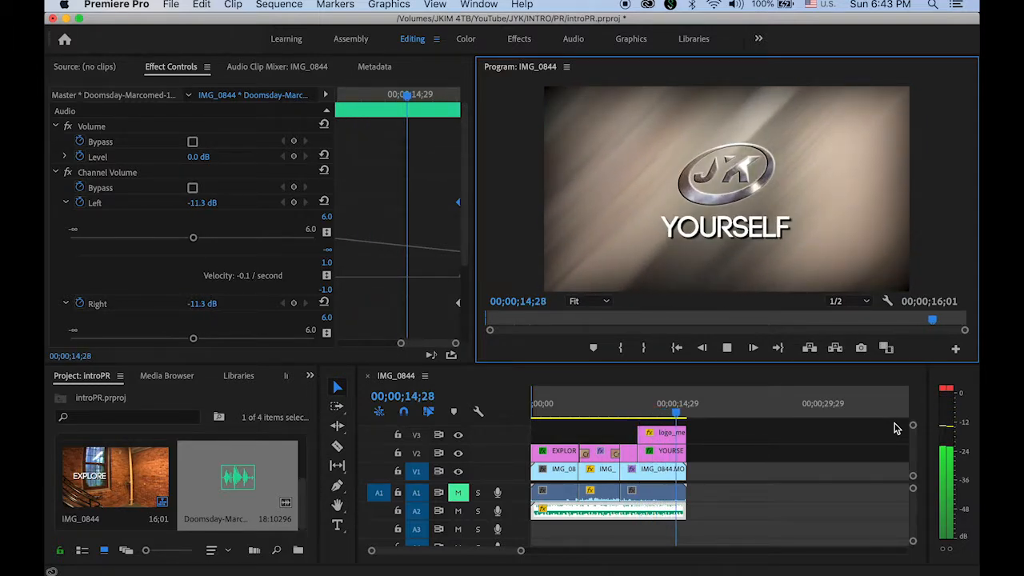
pyautogui.moveTo(688, 413); pyautogui.dragTo(658, 413)
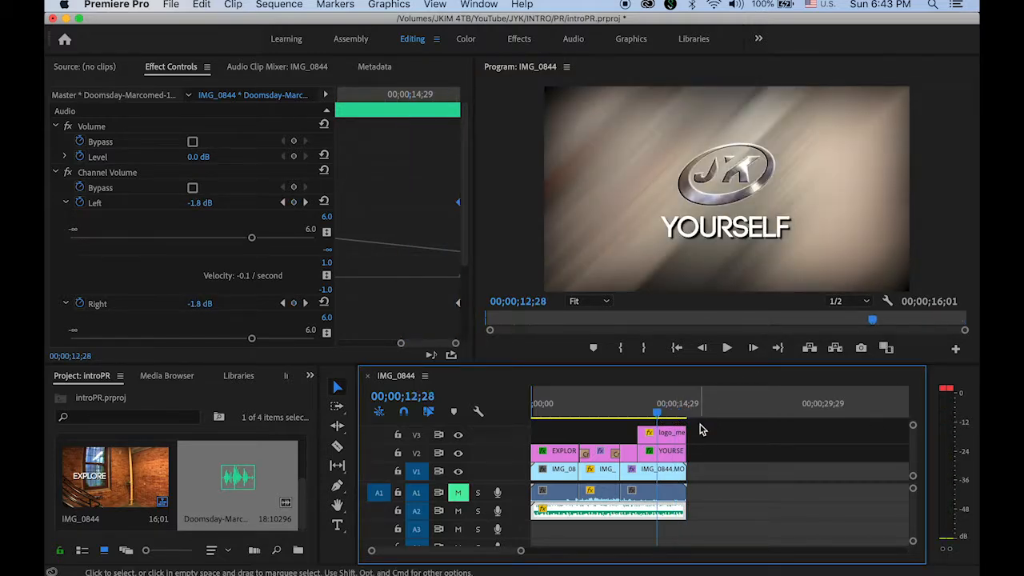
# Step: Save the project and set up an H.264 media export of the sequence with the YouTube 720p HD preset
pyautogui.press('super+s')
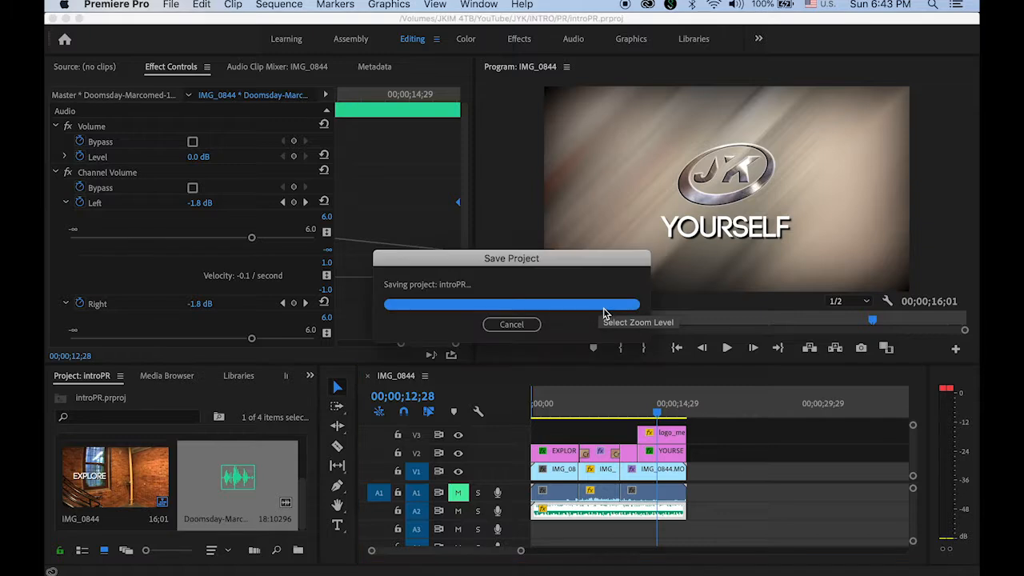
pyautogui.click(171, 4)
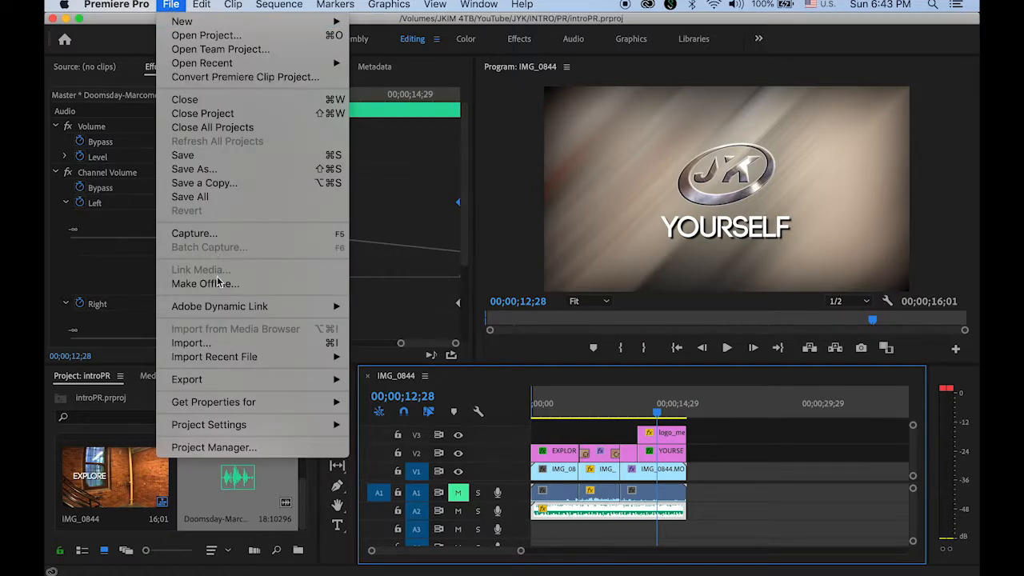
pyautogui.moveTo(229, 382)
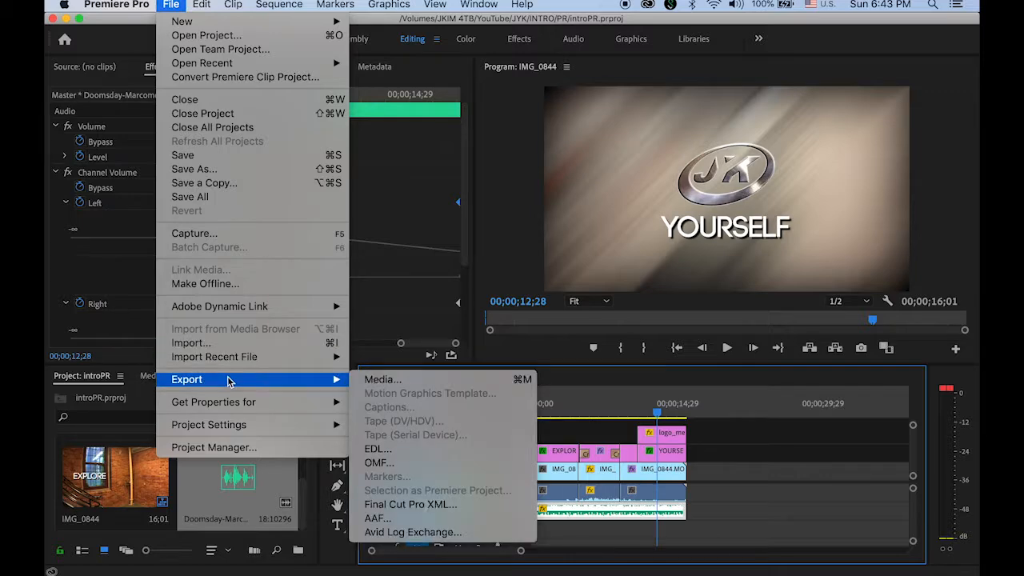
pyautogui.click(392, 382)
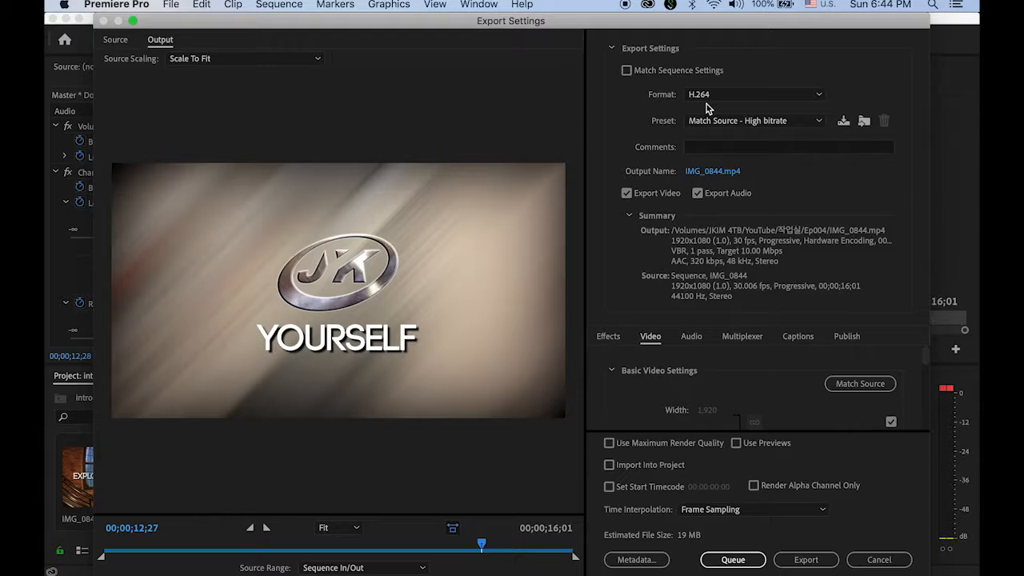
pyautogui.click(820, 122)
pyautogui.moveTo(863, 190); pyautogui.dragTo(863, 306)
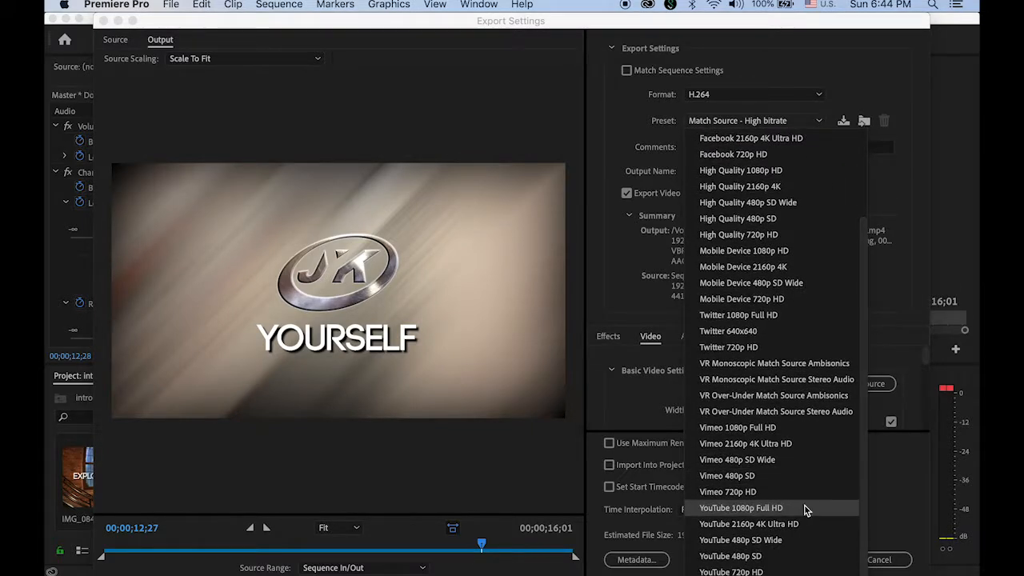
pyautogui.click(730, 571)
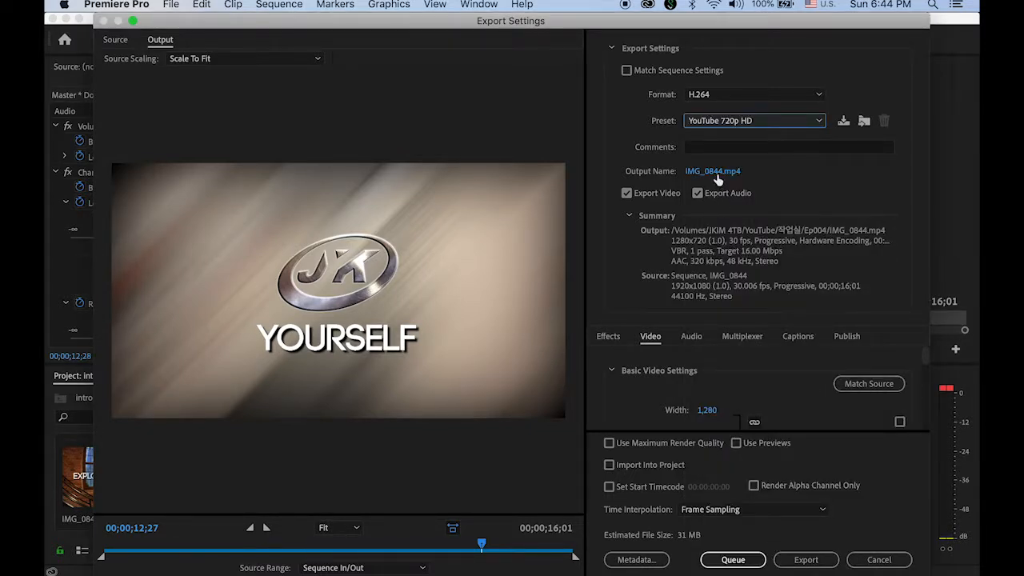
# Step: Set the export's output file to intro.mp4 in the JYK/INTRO/PR folder and export the sequence
pyautogui.click(722, 174)
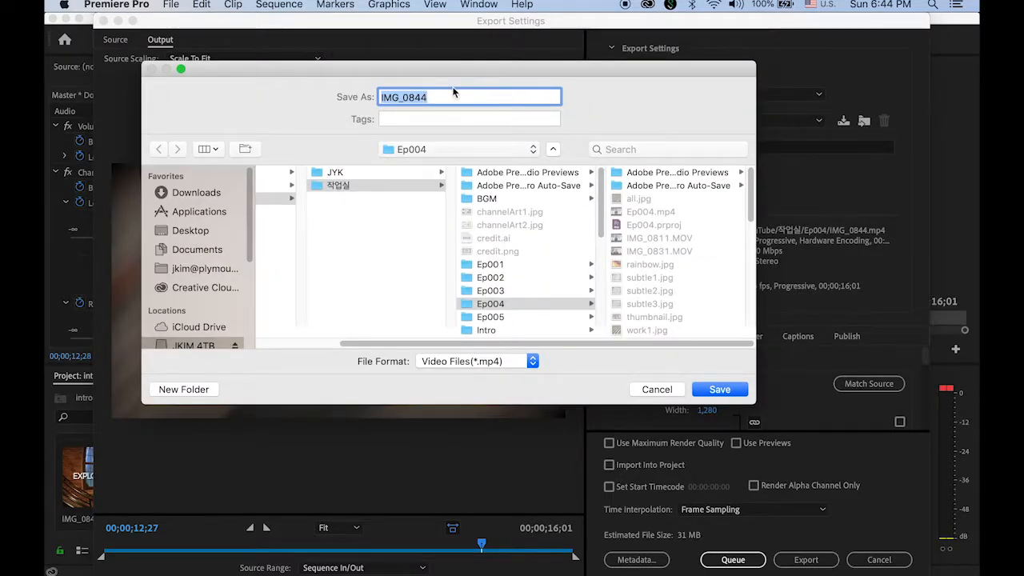
pyautogui.click(347, 173)
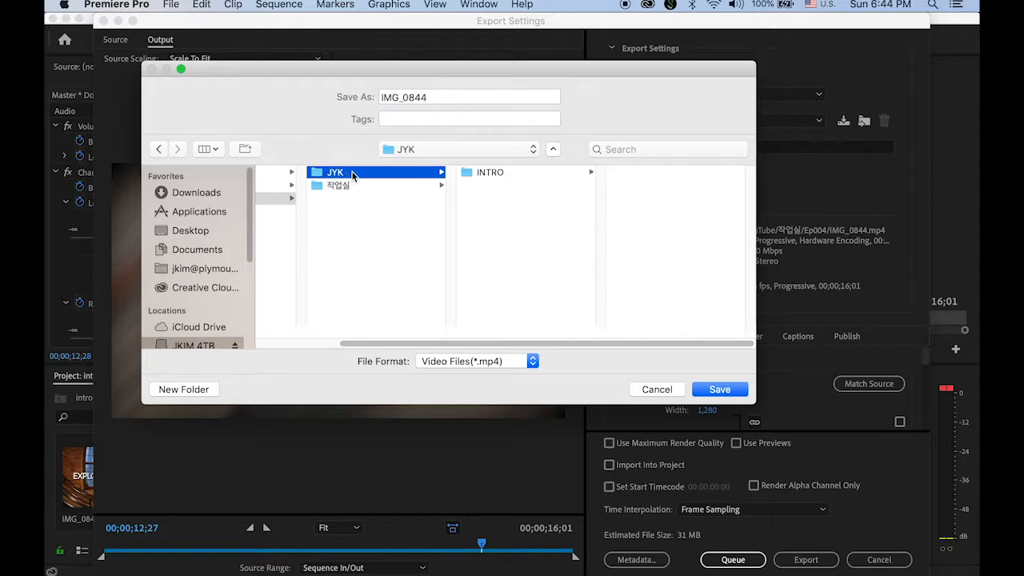
pyautogui.click(502, 174)
pyautogui.click(634, 186)
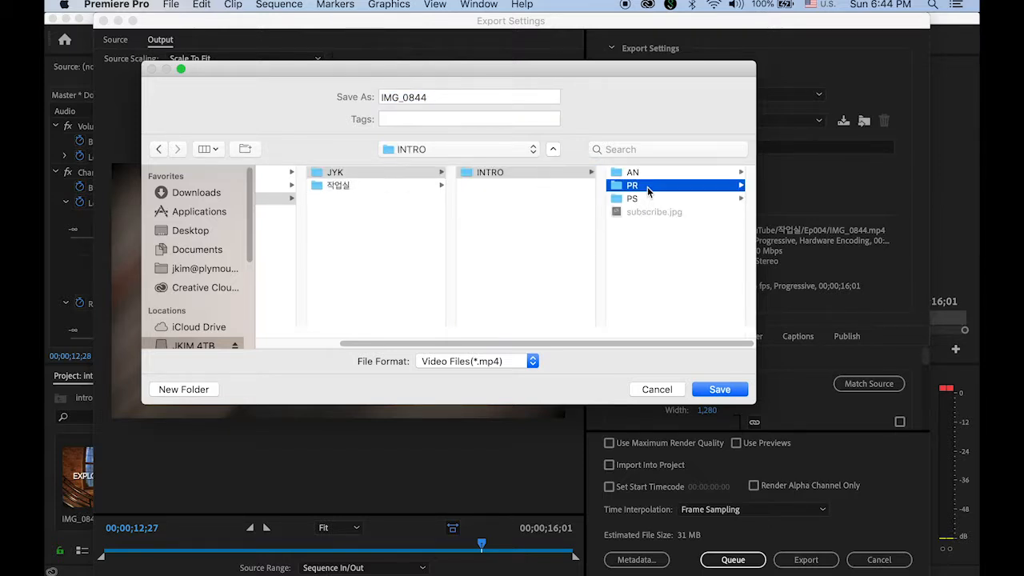
pyautogui.click(444, 99)
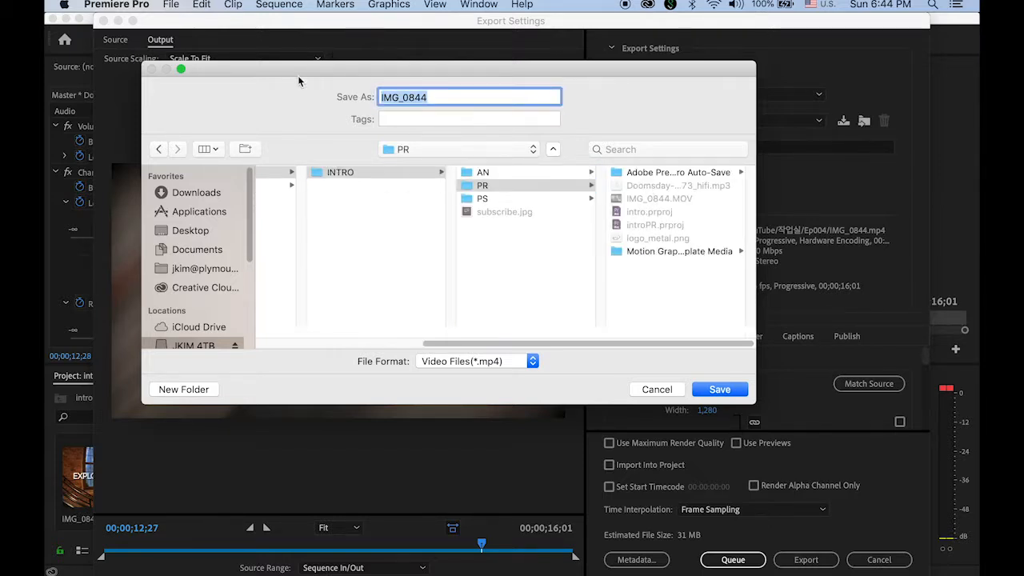
pyautogui.write('intro')
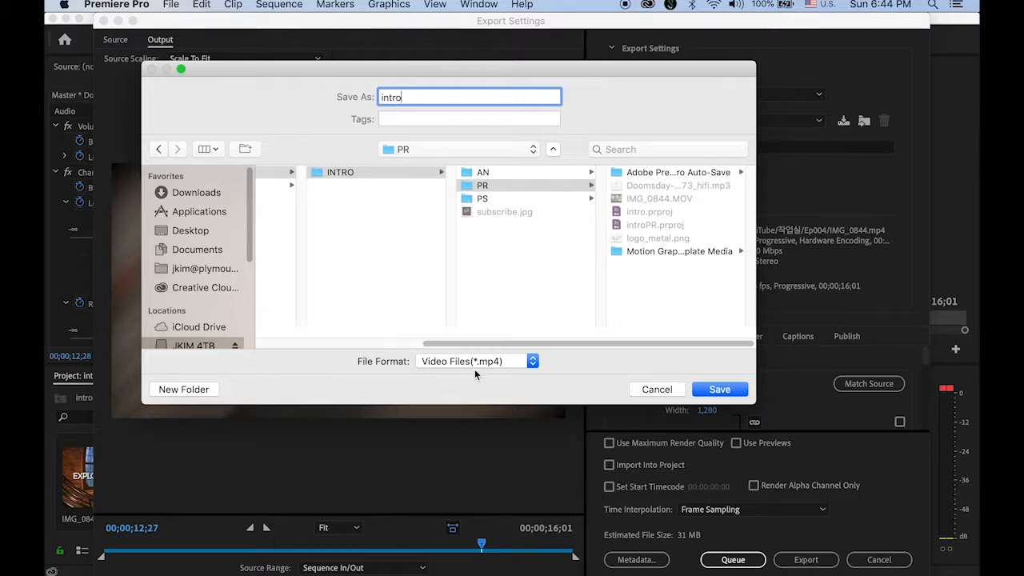
pyautogui.click(717, 389)
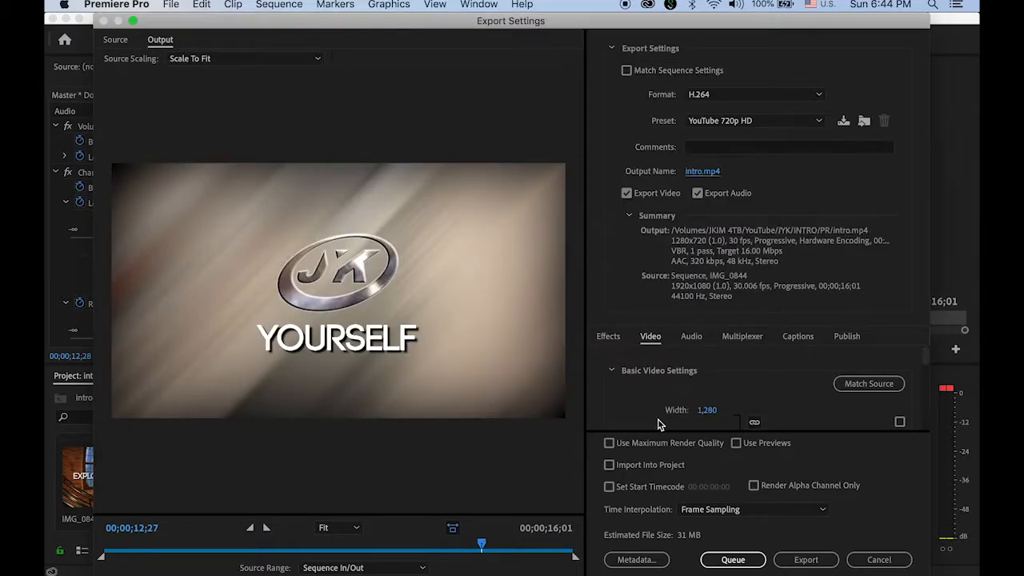
pyautogui.click(808, 560)
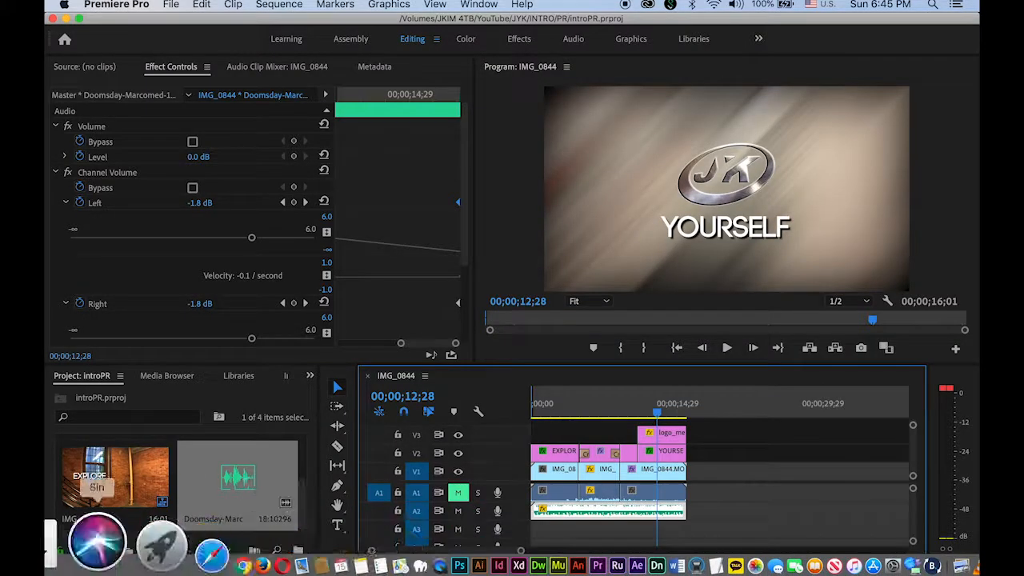
# Step: Switch to Finder and preview the exported intro.mp4 in the PR folder
pyautogui.click(67, 566)
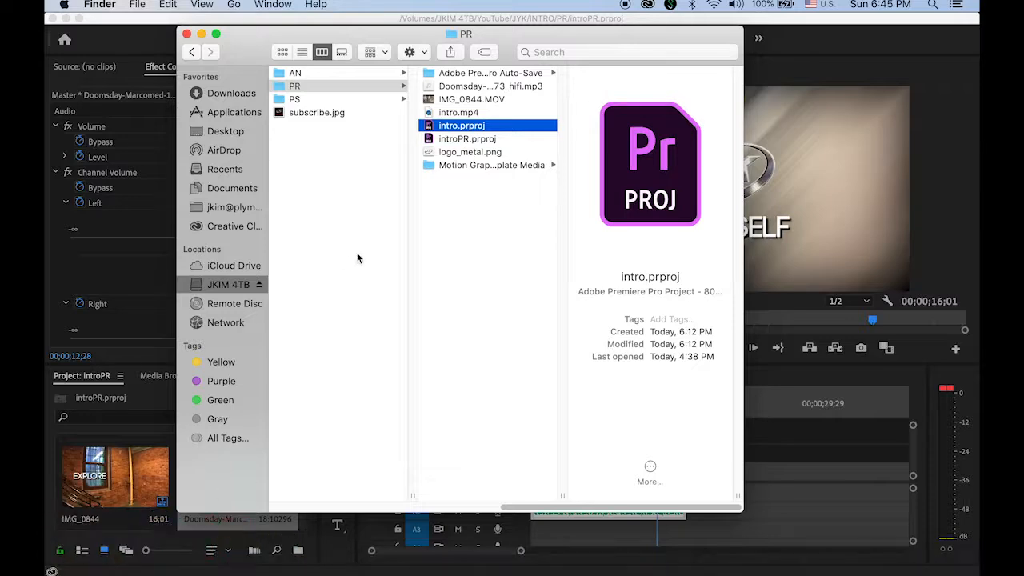
pyautogui.press('Up')
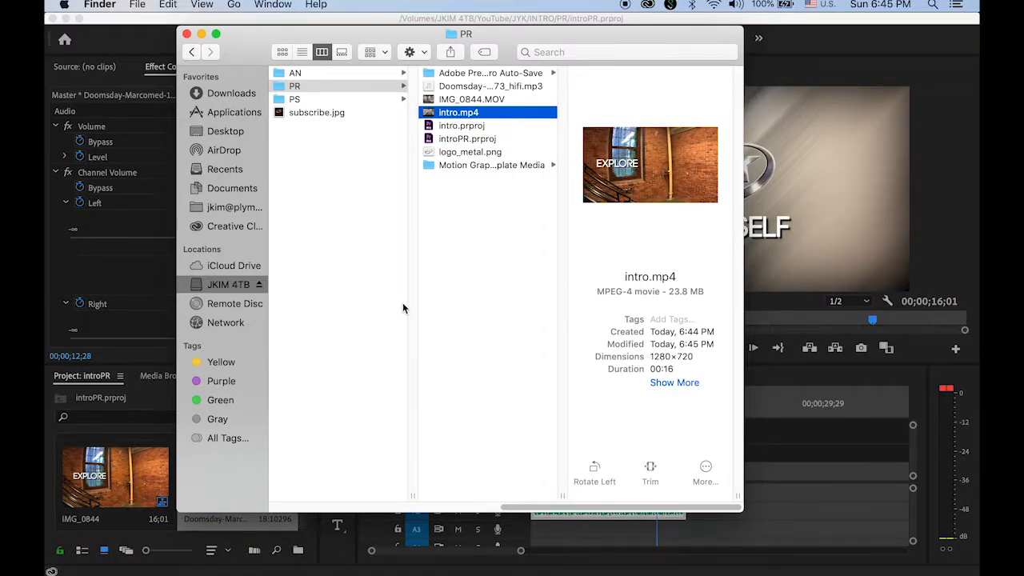
pyautogui.press('space')
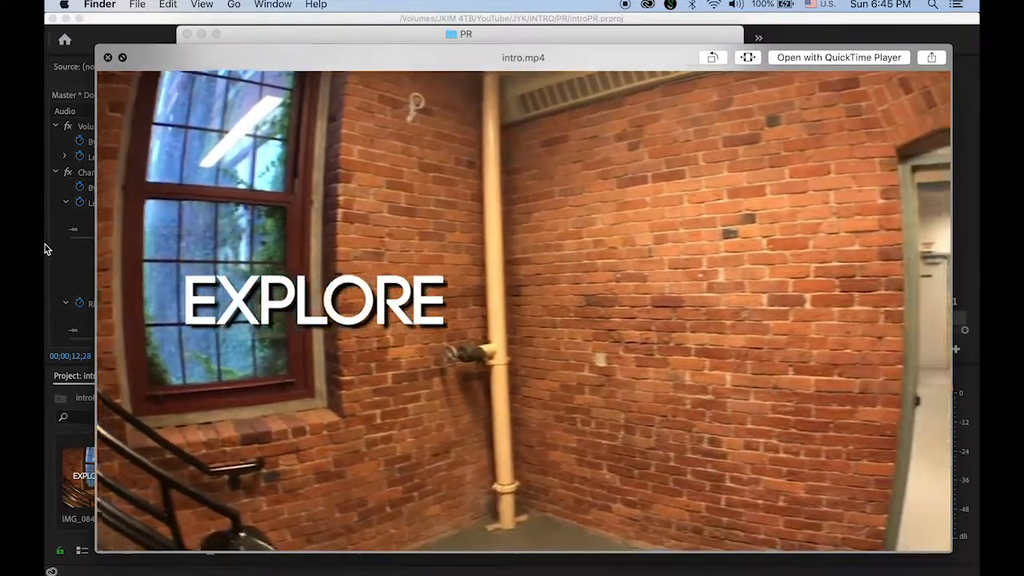